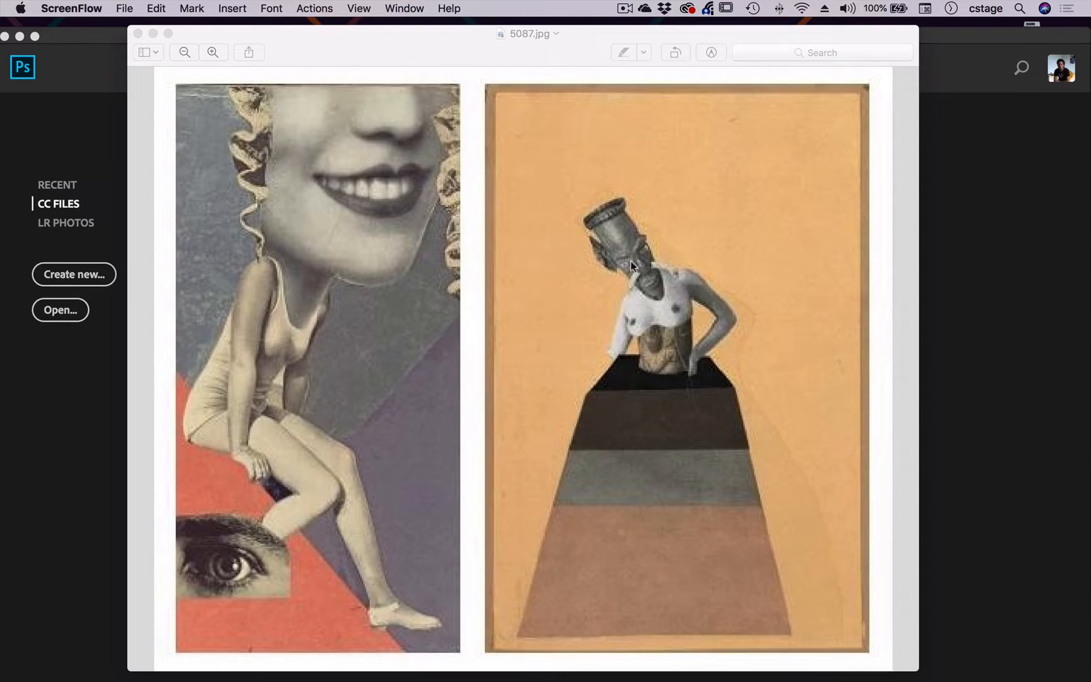
Move the 5087.jpg collage reference window aside and switch to Photoshop
left_click(918, 371)
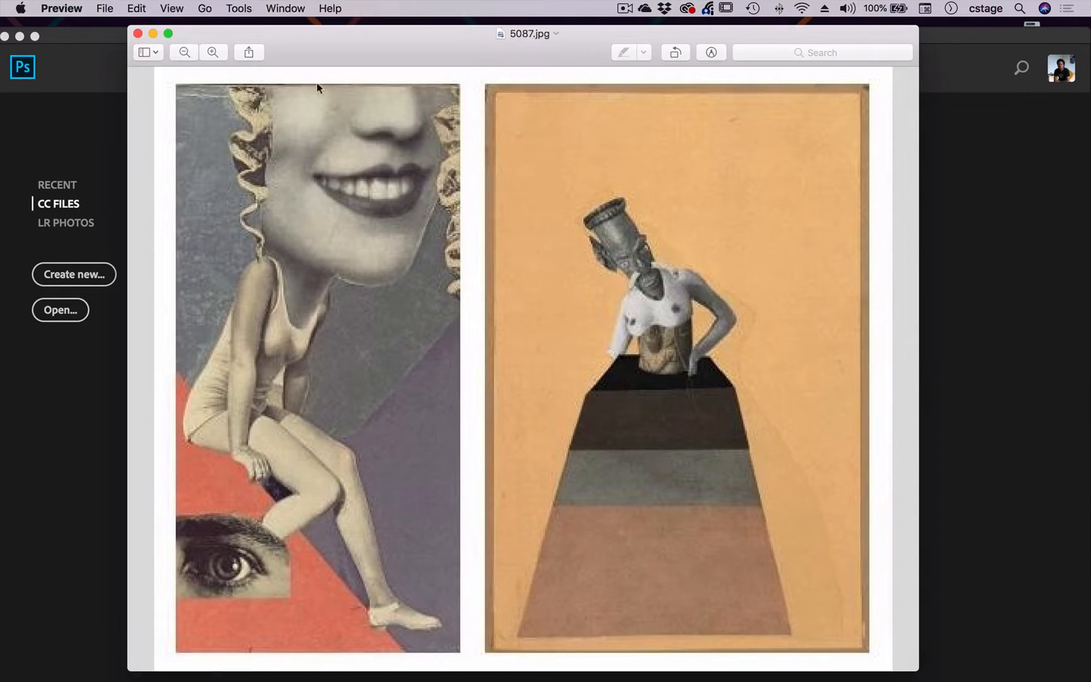
left_click_drag(297, 43, 790, 57)
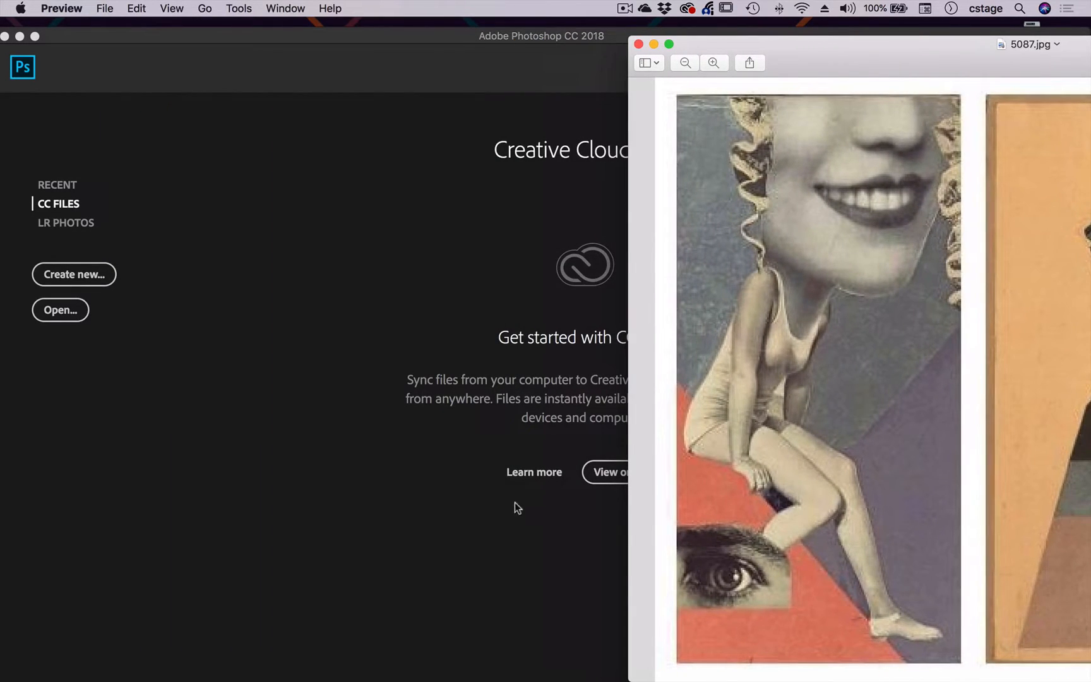
left_click(322, 39)
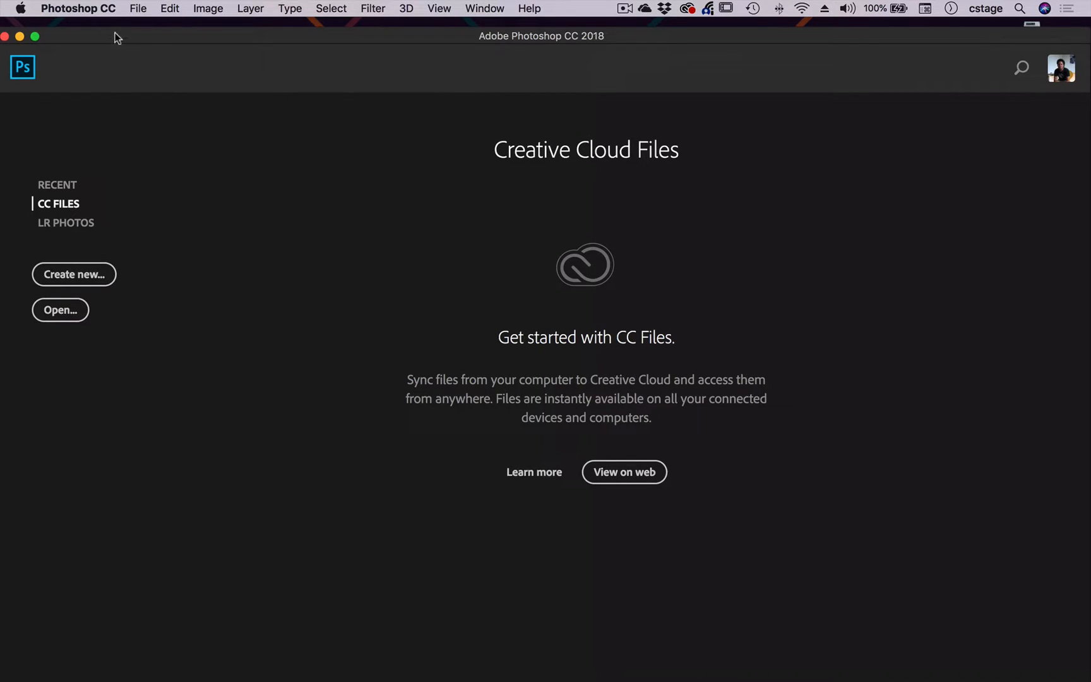
Create a new Letter print document, 8.5 x 11 inches, at 200 pixels/inch in 16-bit RGB Color with a white background
left_click(137, 9)
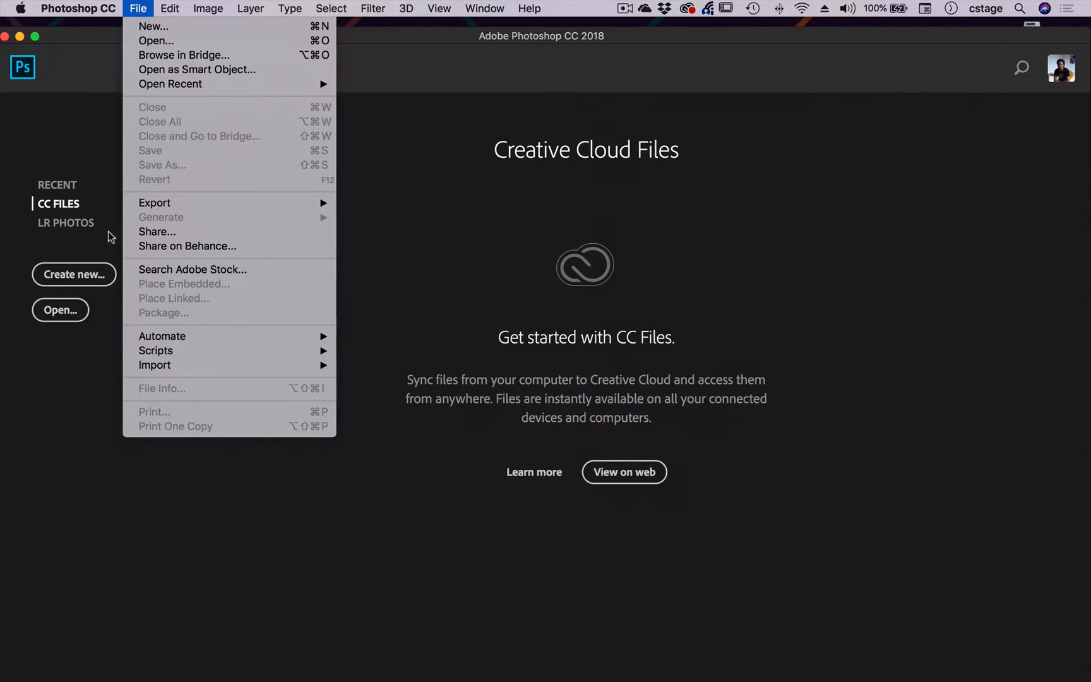
left_click(108, 237)
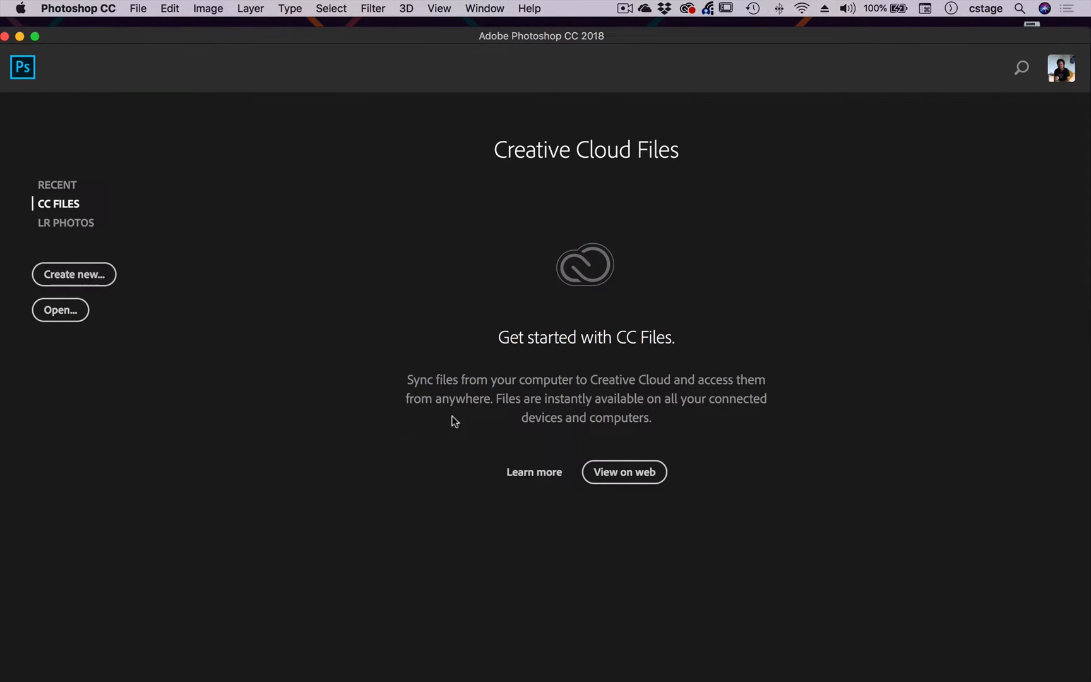
left_click(90, 276)
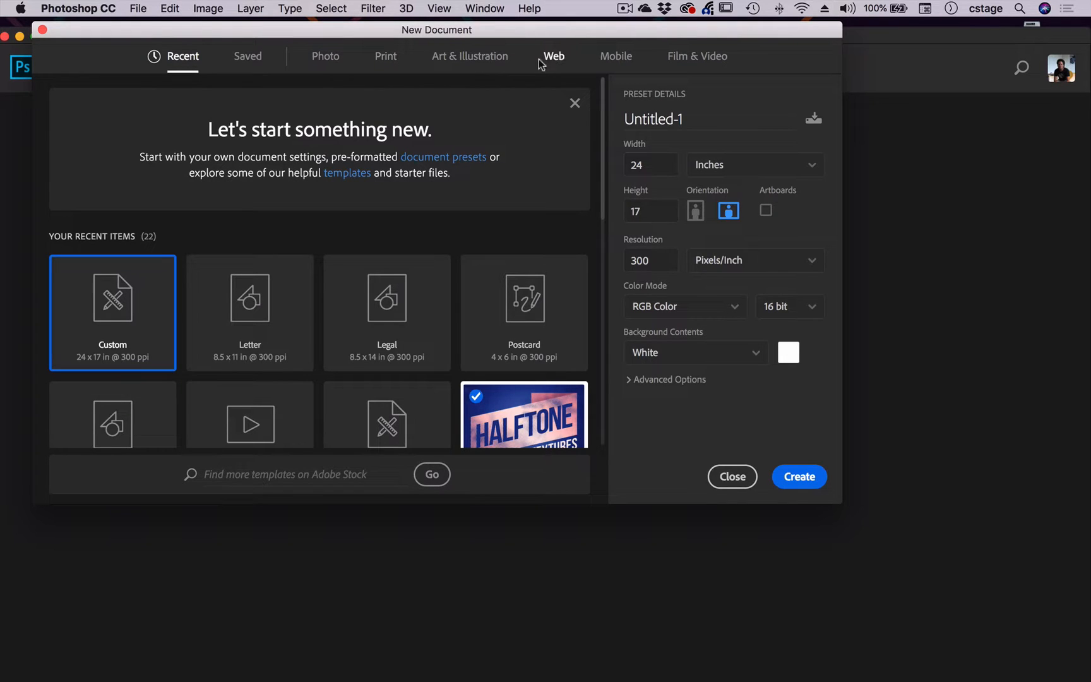
left_click(387, 56)
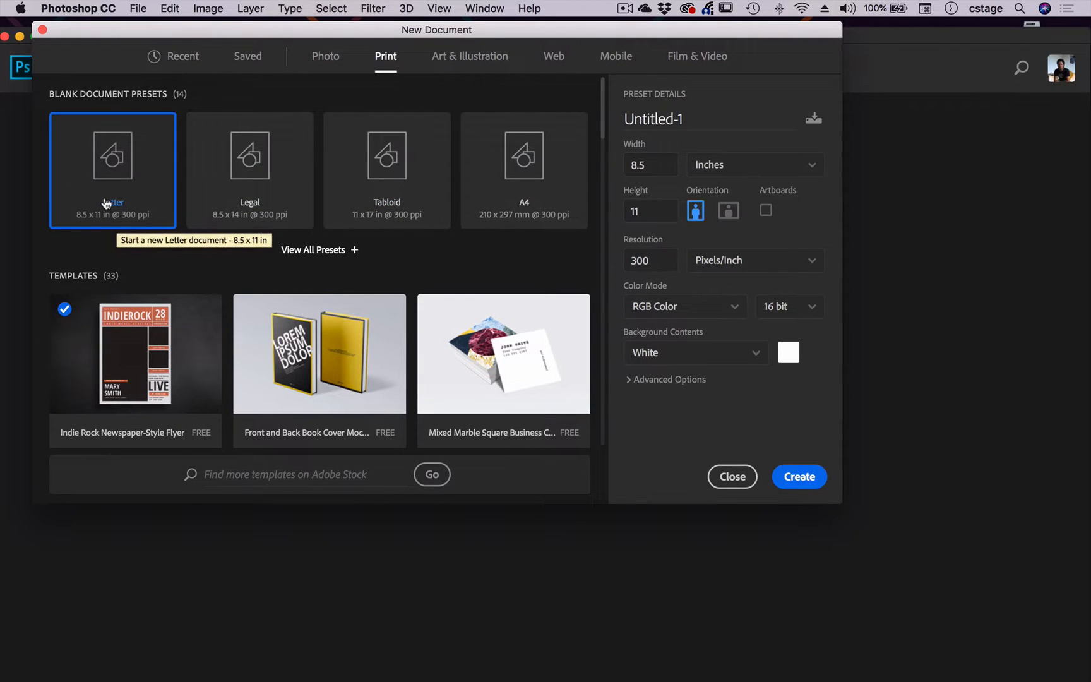
left_click(656, 264)
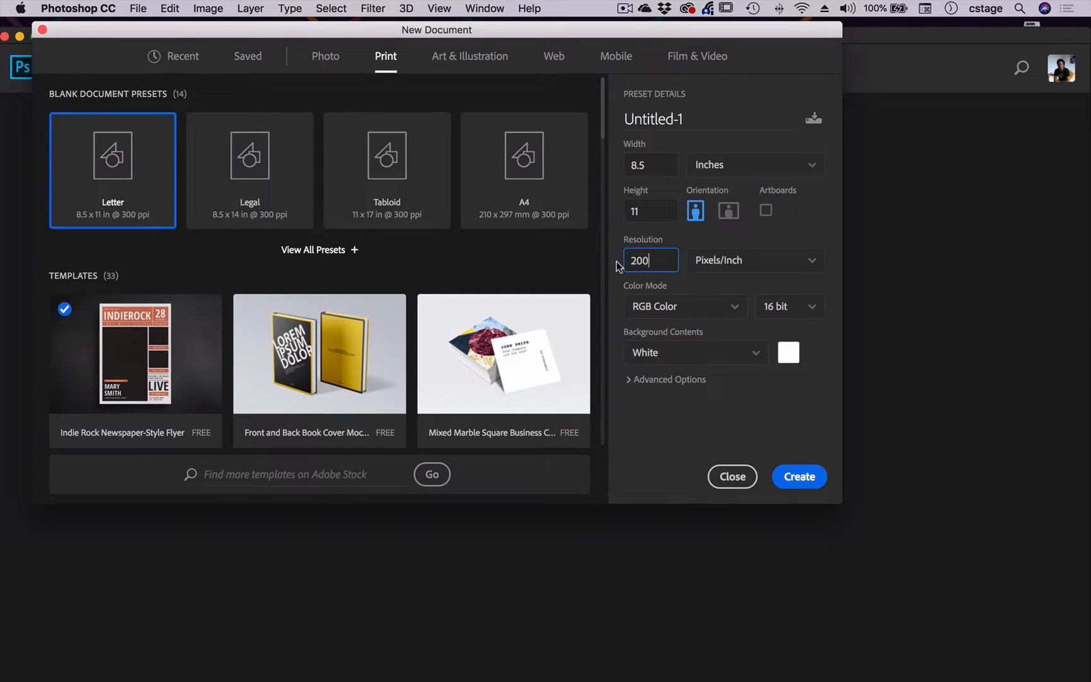
left_click(811, 307)
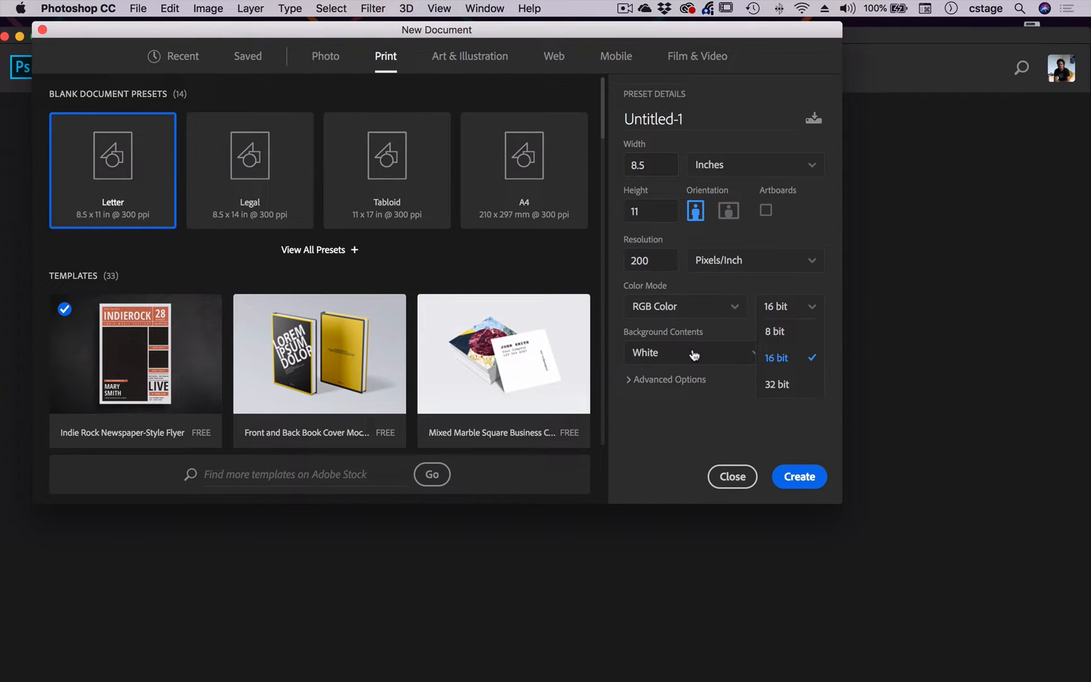
left_click(765, 438)
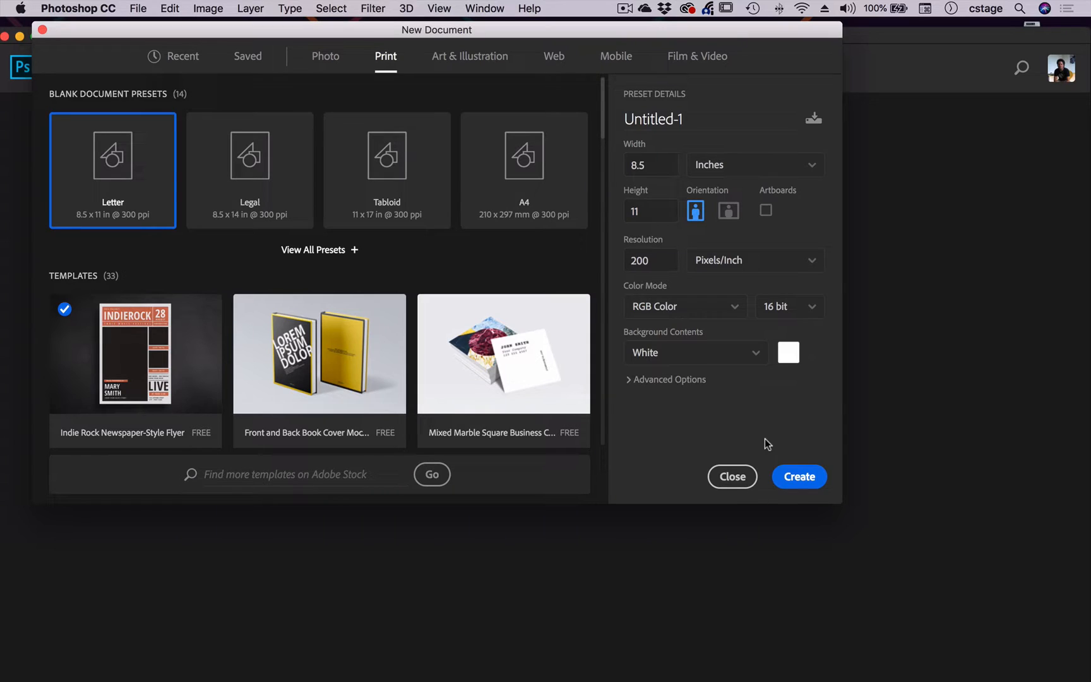
left_click(801, 478)
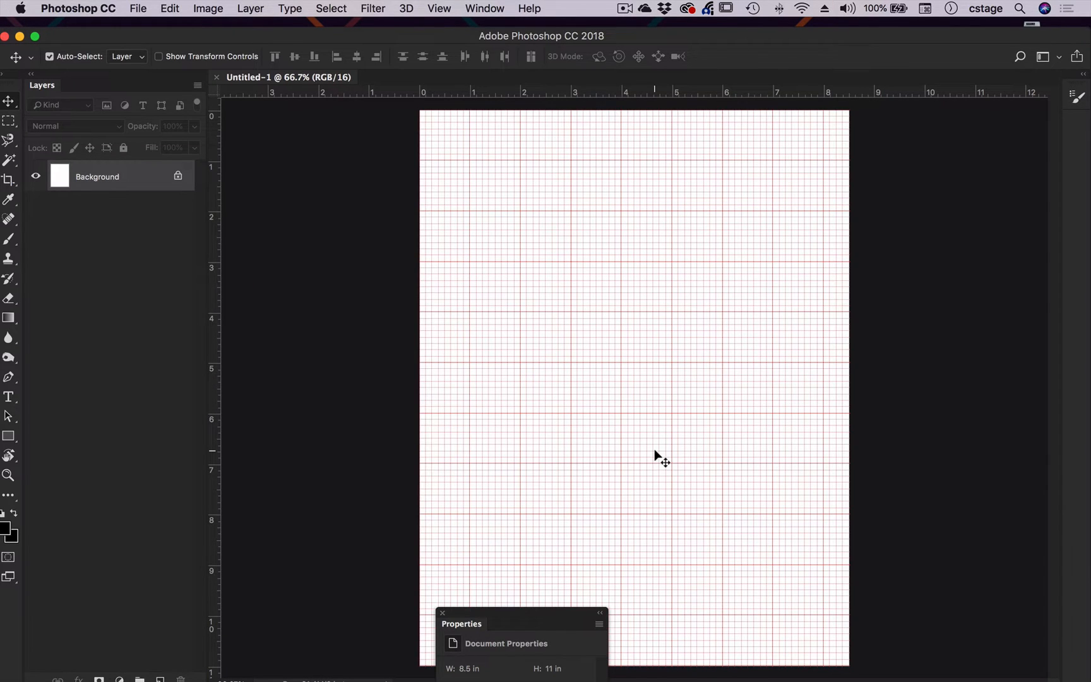
Turn off the grid display over the blank canvas
left_click(433, 8)
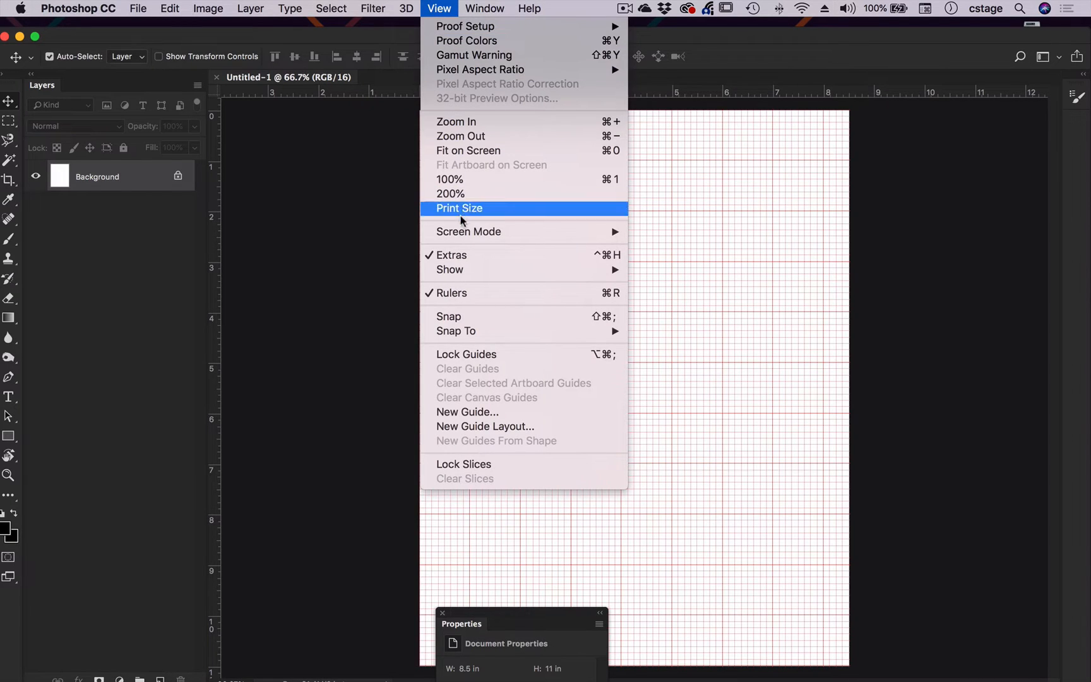
mouse_move(463, 272)
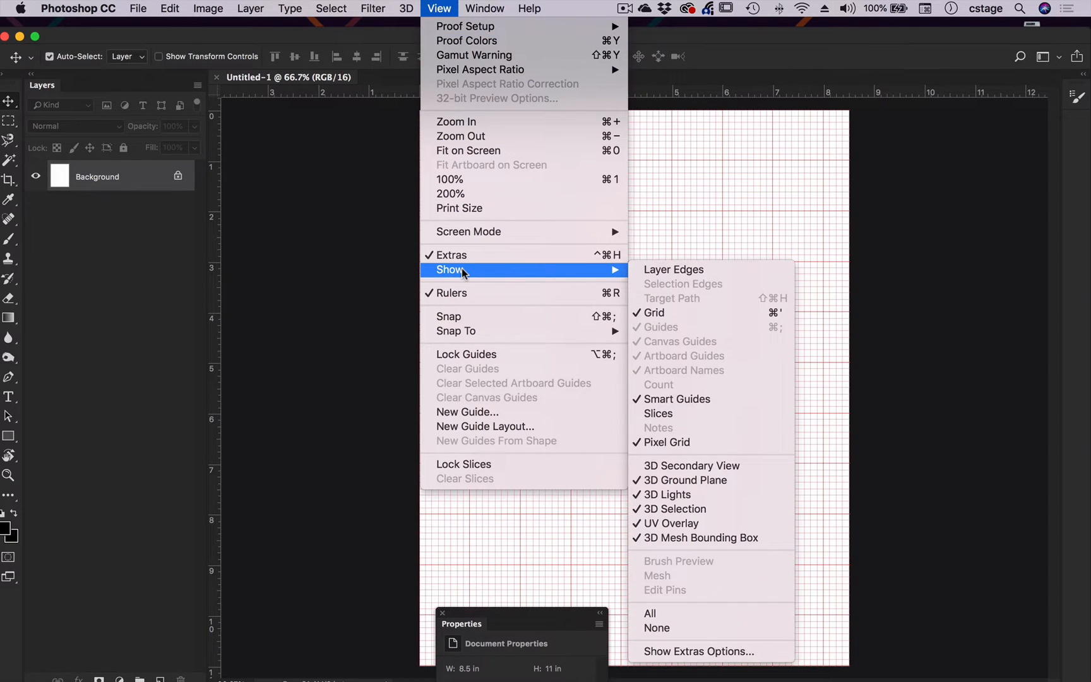
left_click(673, 313)
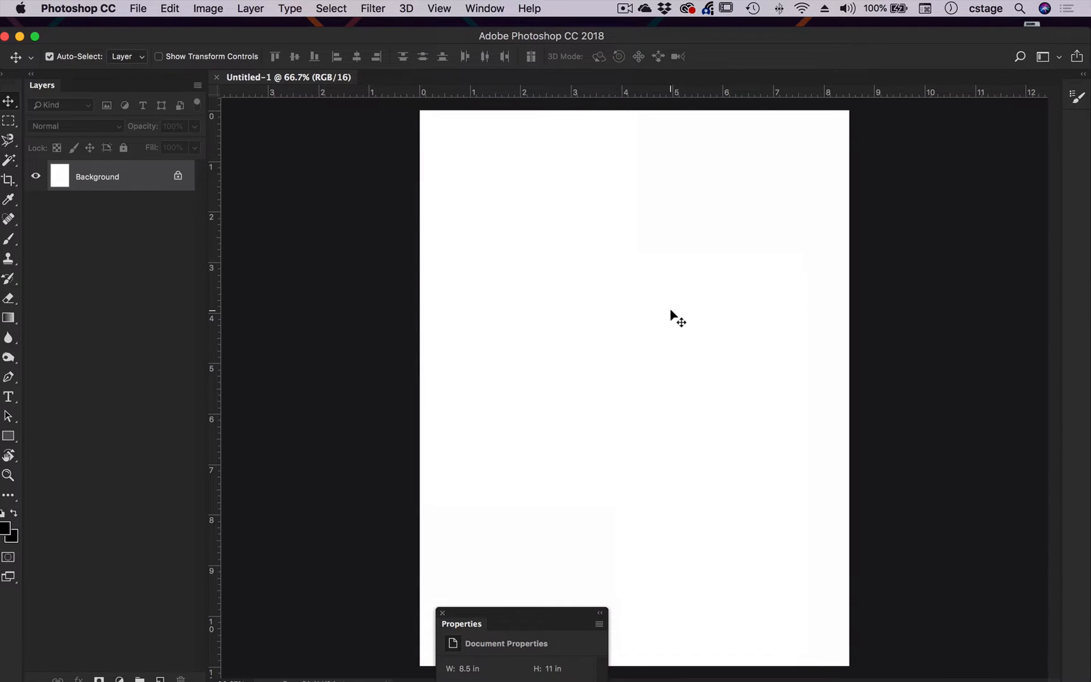
Move the Properties panel off the canvas and close it, keeping the Layers panel shown
left_click_drag(502, 614, 867, 467)
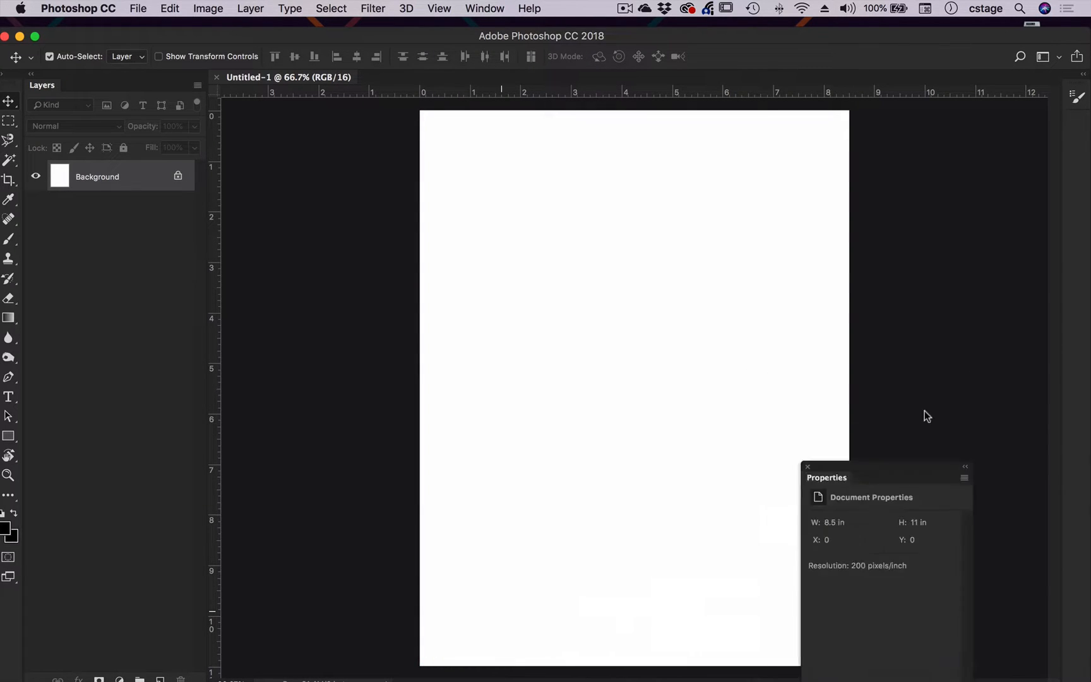
left_click_drag(924, 410, 998, 333)
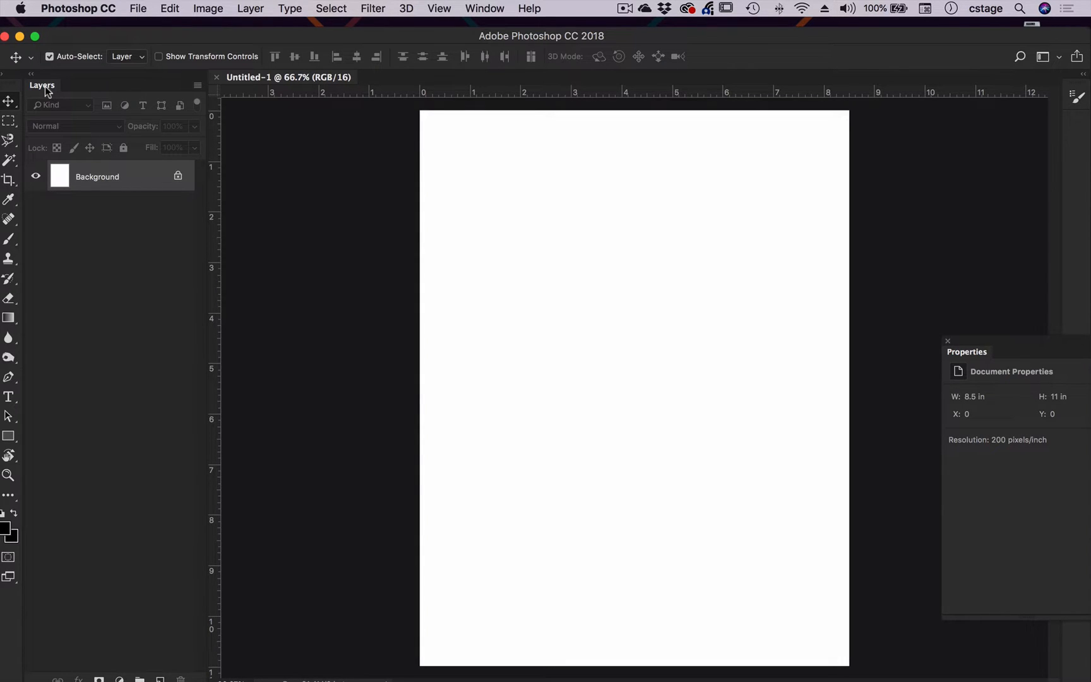
left_click(482, 9)
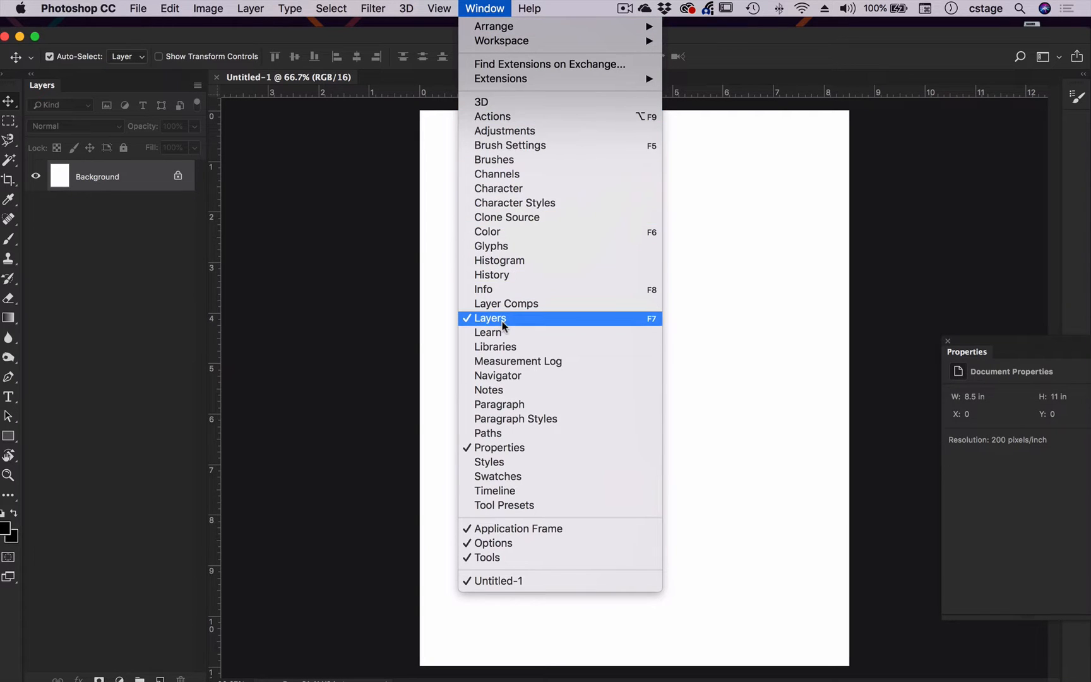
left_click(332, 338)
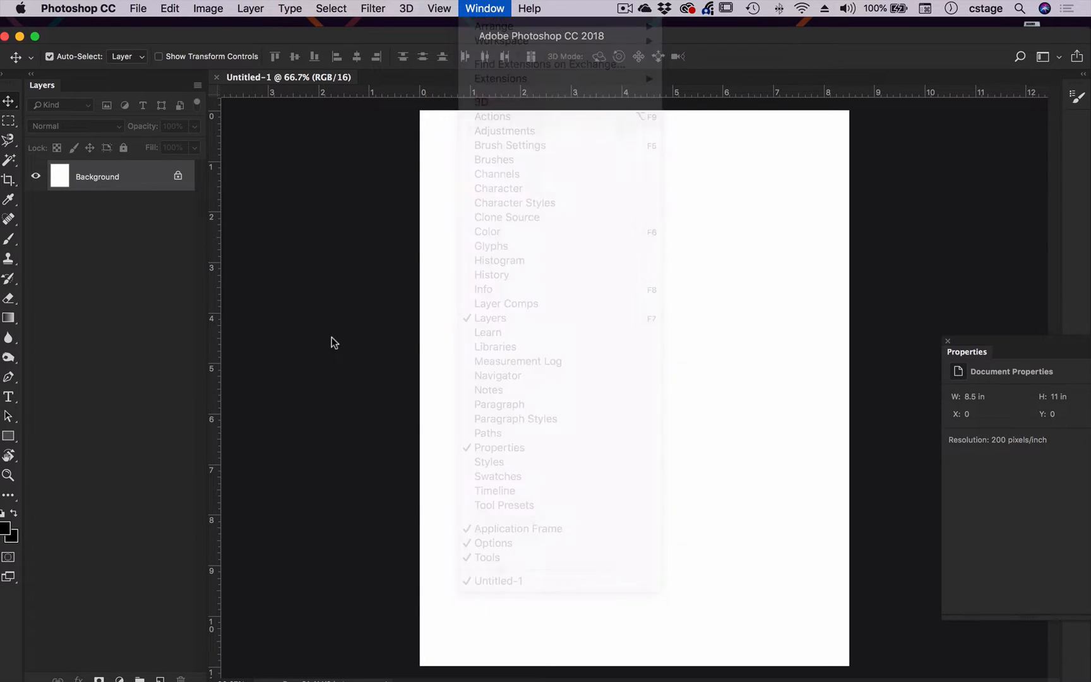
left_click(948, 341)
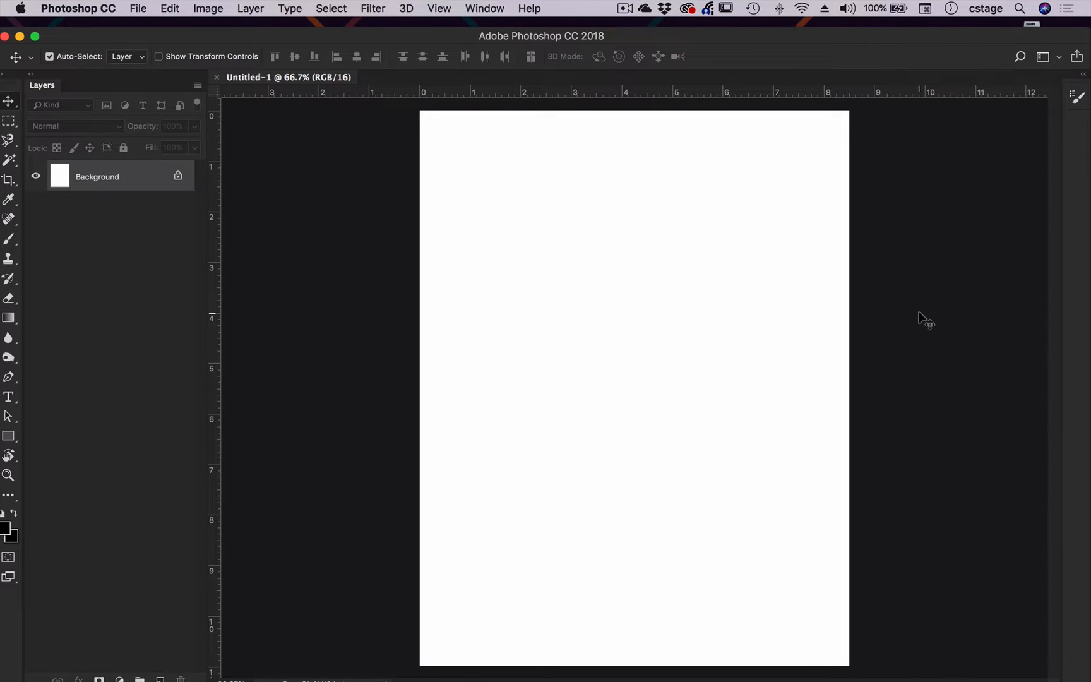
Switch to the Essentials workspace and reset it to its default panel layout
left_click_drag(692, 36, 682, 27)
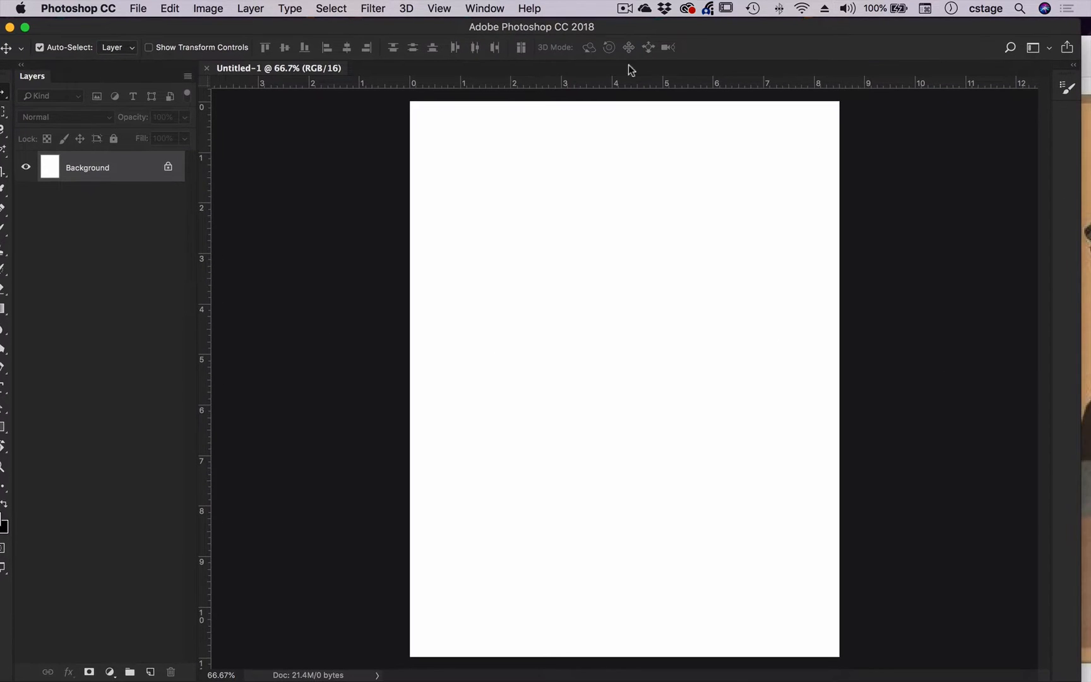
left_click(1048, 48)
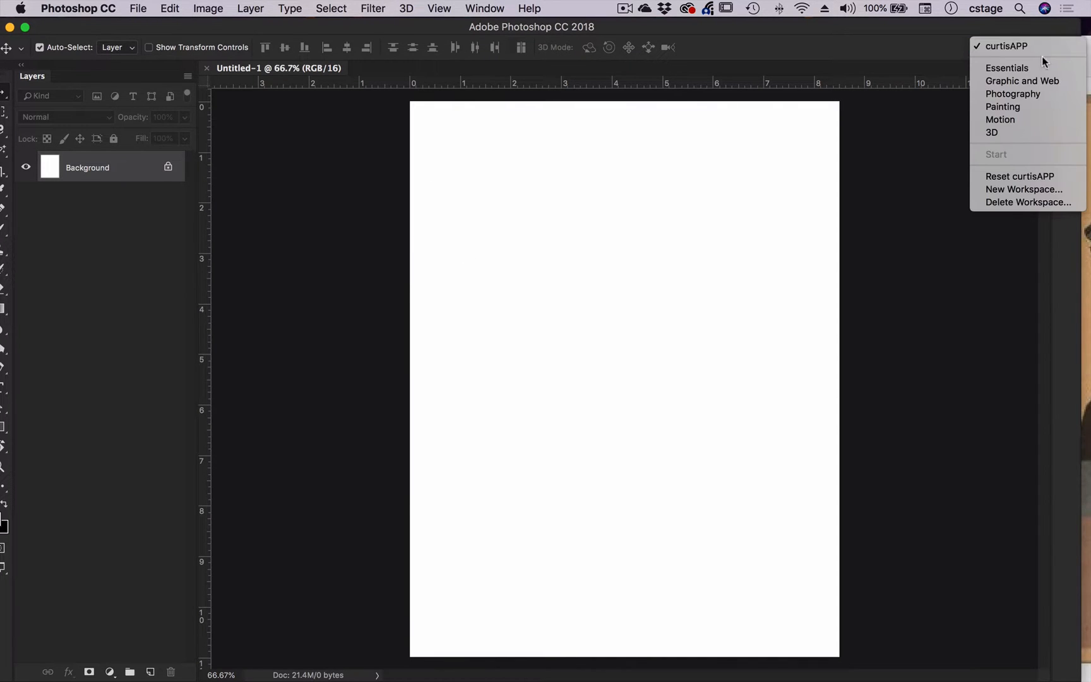
left_click(1008, 68)
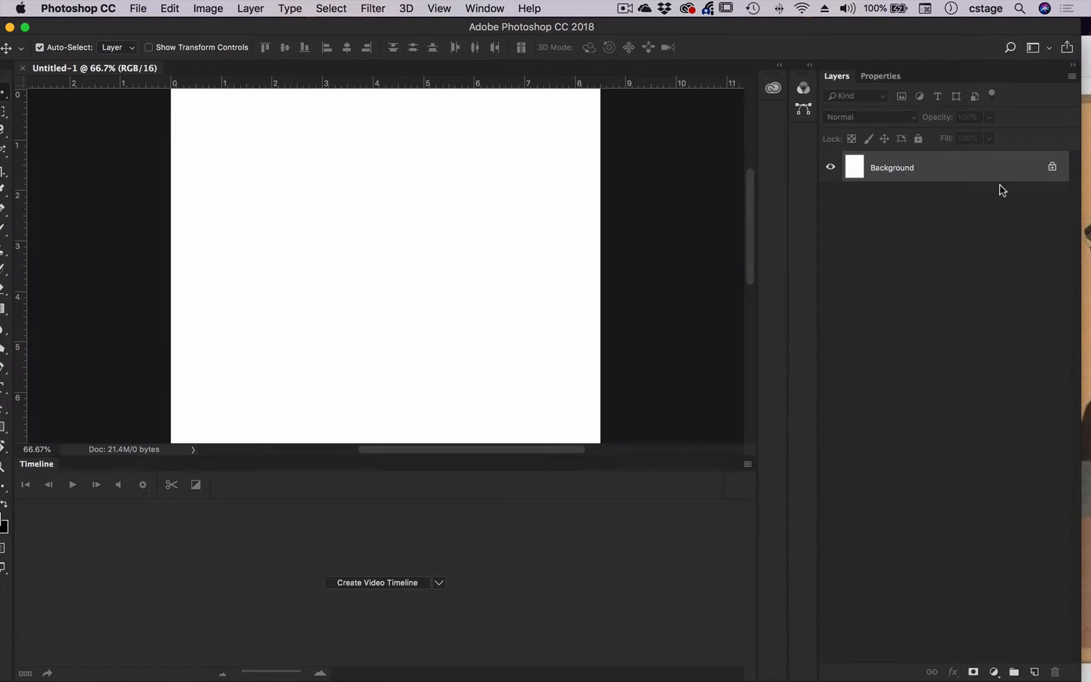
mouse_move(393, 23)
left_mouse_down()
mouse_move(426, 24)
mouse_move(412, 22)
left_mouse_up()
left_click(1066, 47)
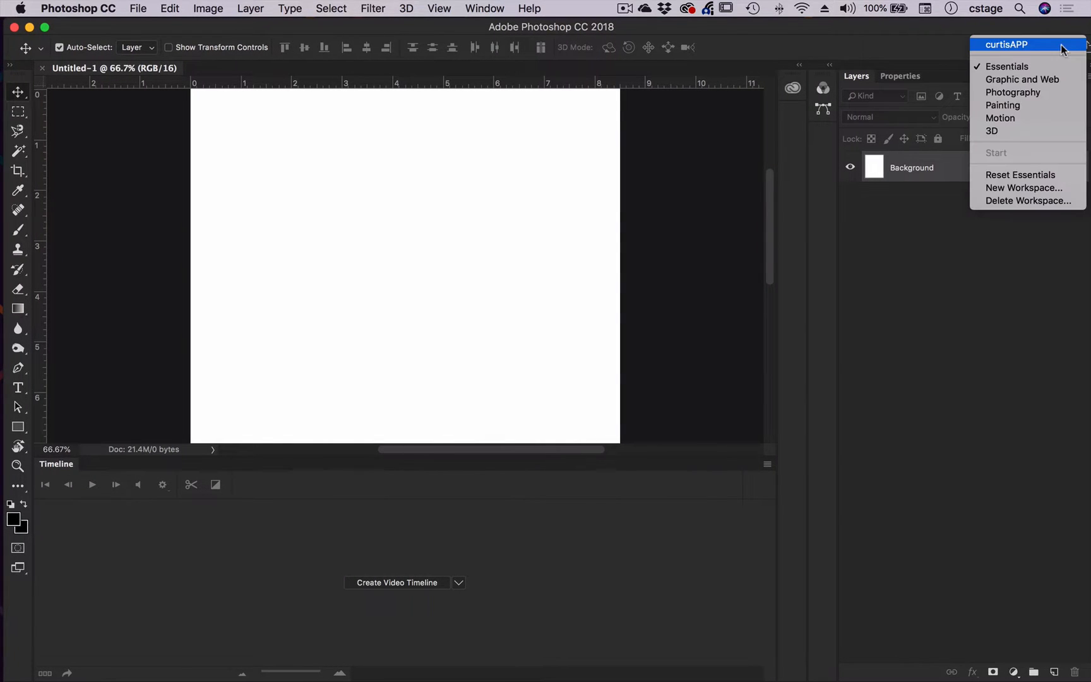
left_click(1025, 176)
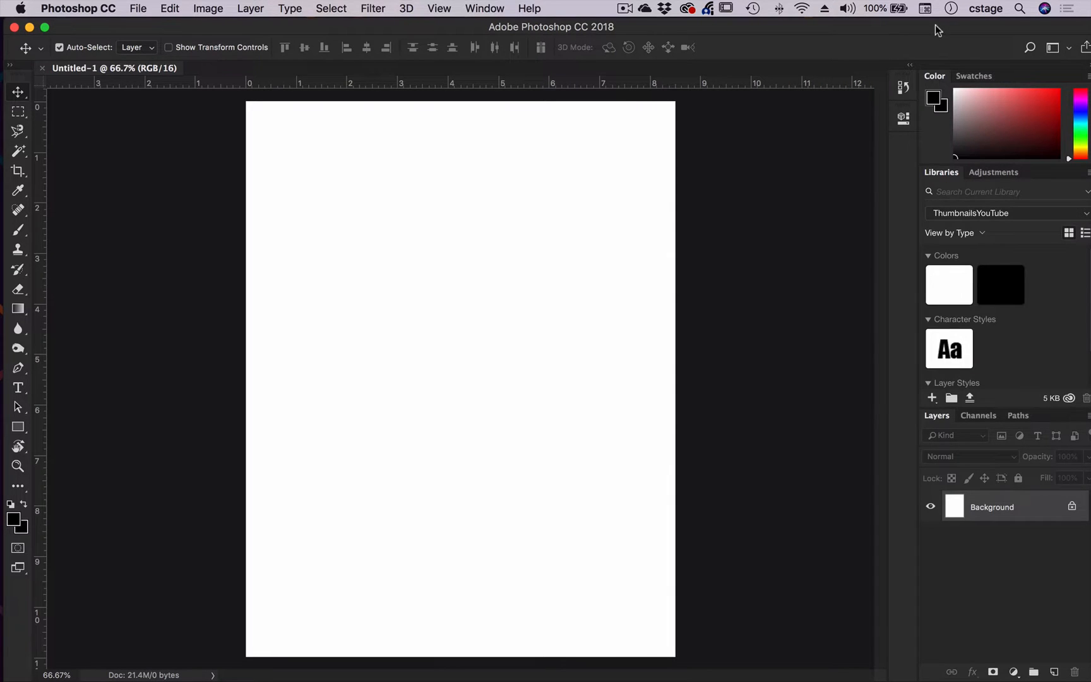
Float the Layers panel beside the canvas and collapse the remaining docked panels to icons
left_click_drag(940, 25, 919, 23)
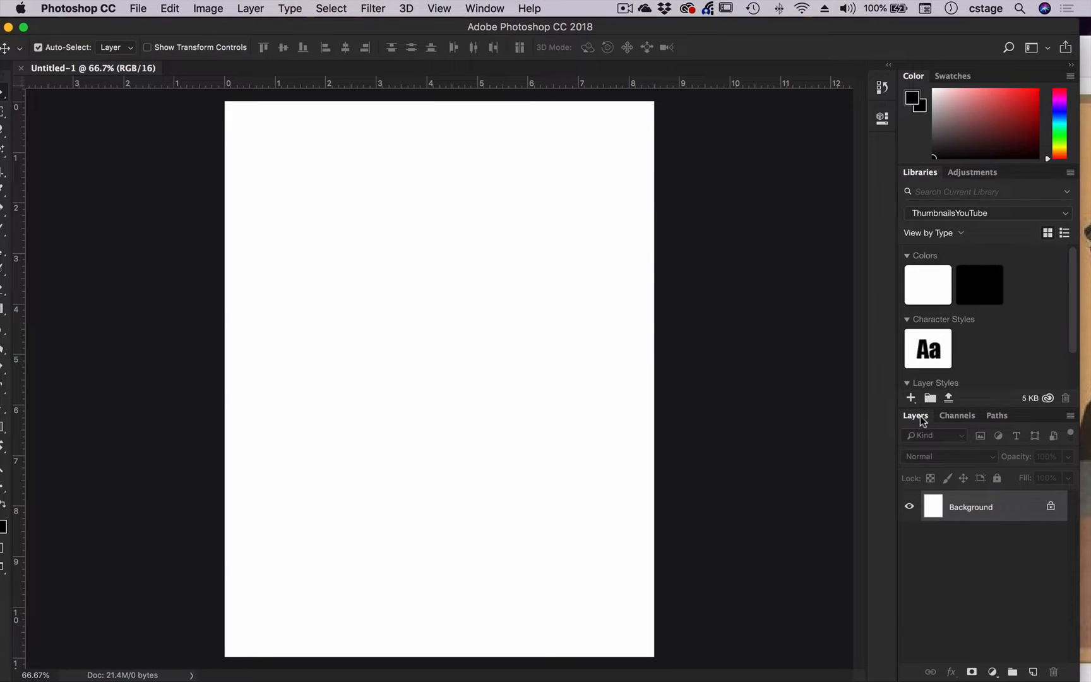
left_click_drag(923, 422, 711, 309)
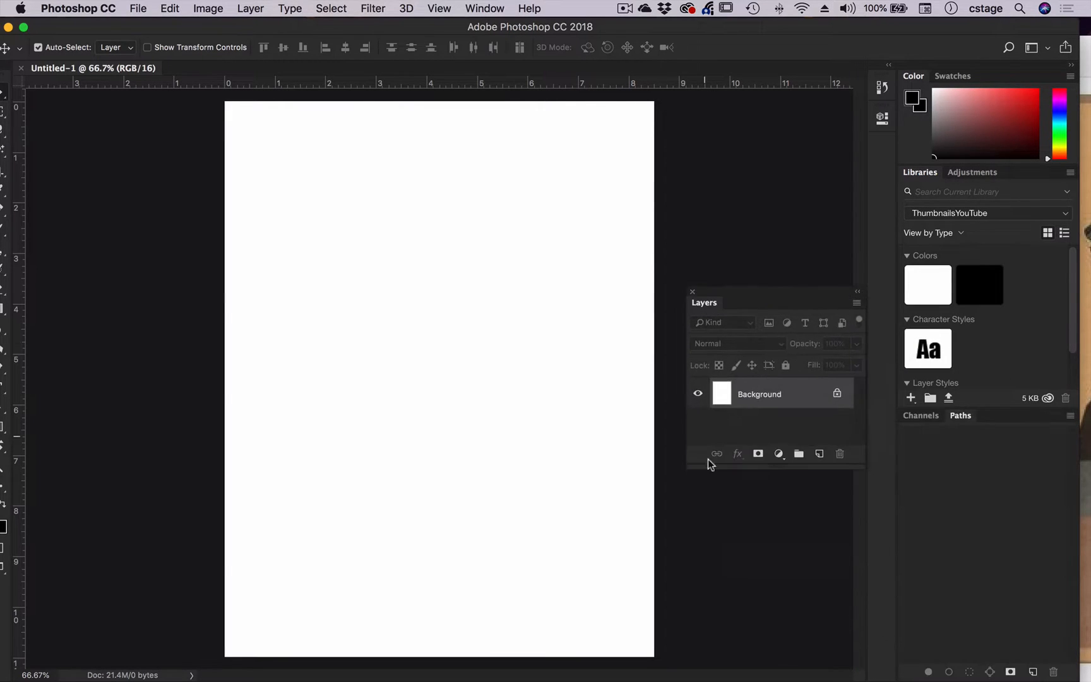
left_click(1073, 66)
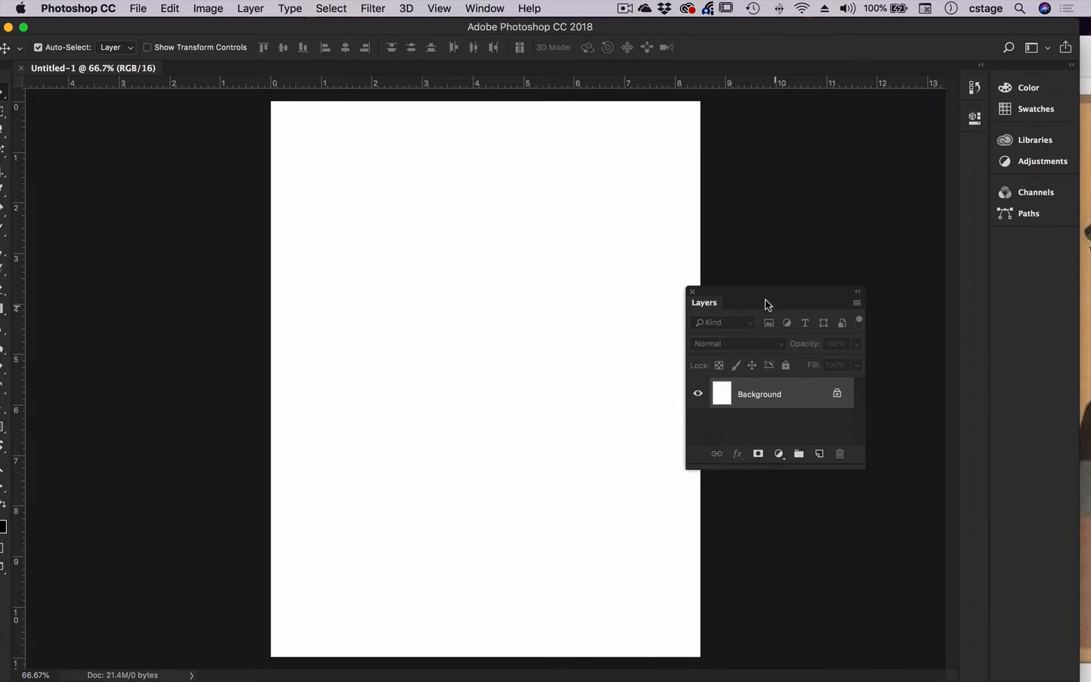
left_click_drag(767, 305, 822, 282)
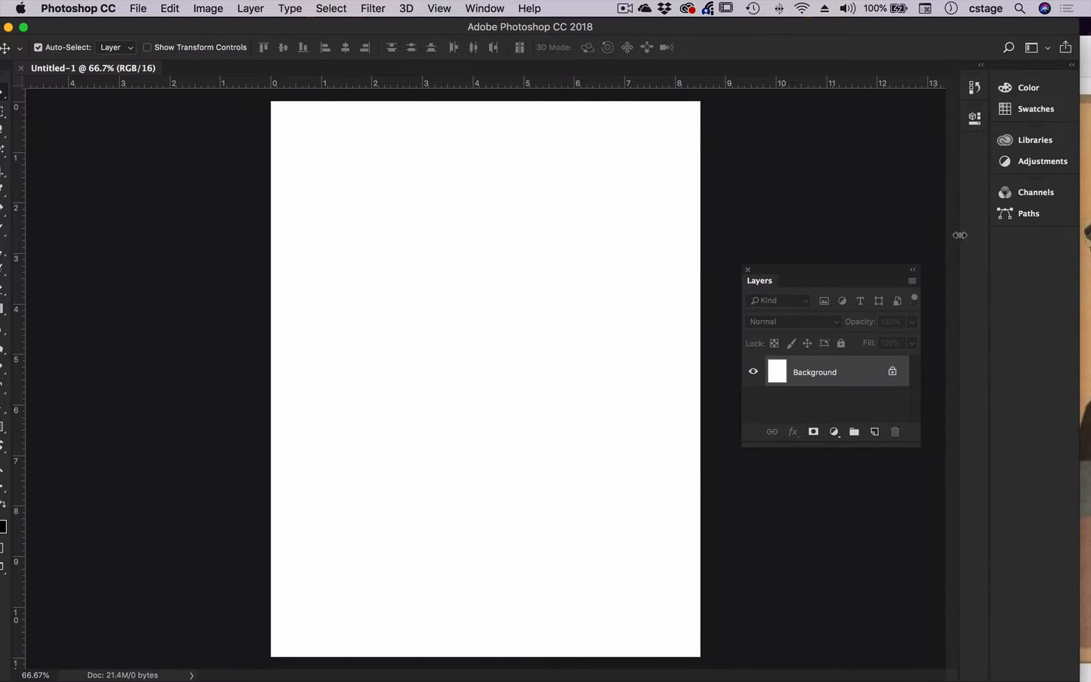
Switch from Essentials back to the saved custom workspace
left_click(1041, 49)
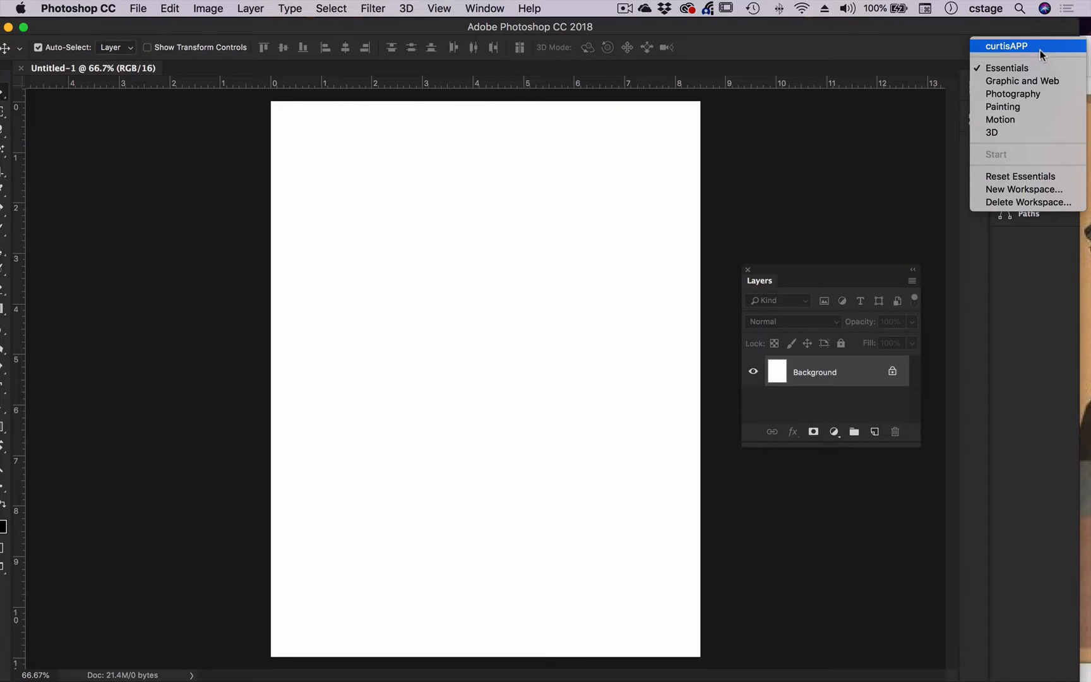
left_click(1010, 47)
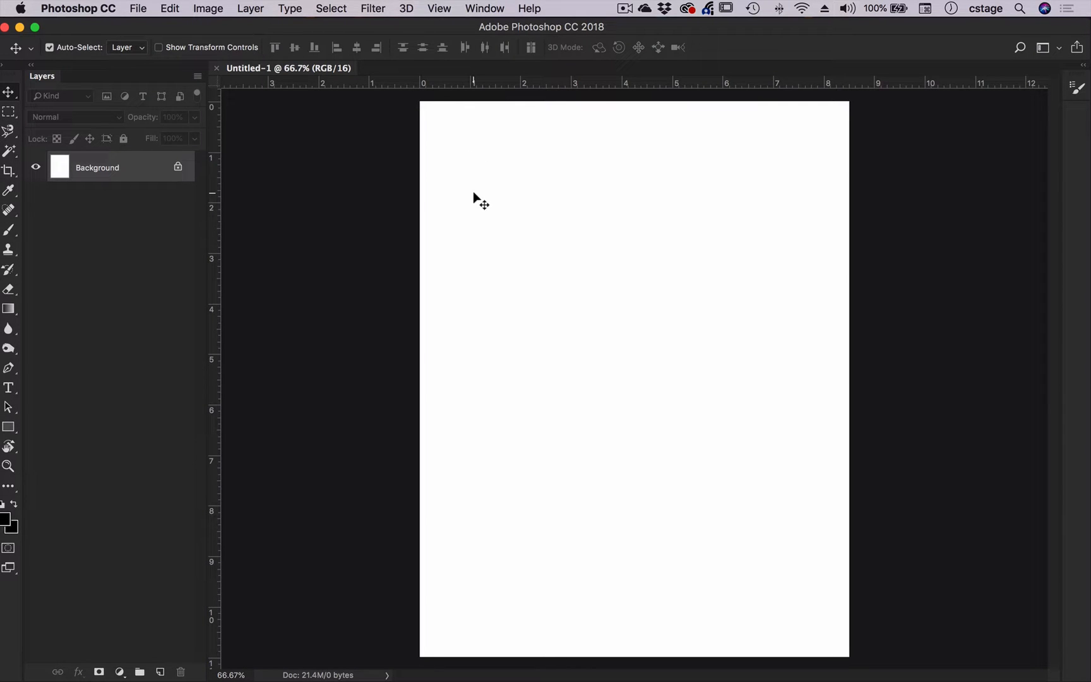
left_click(1057, 51)
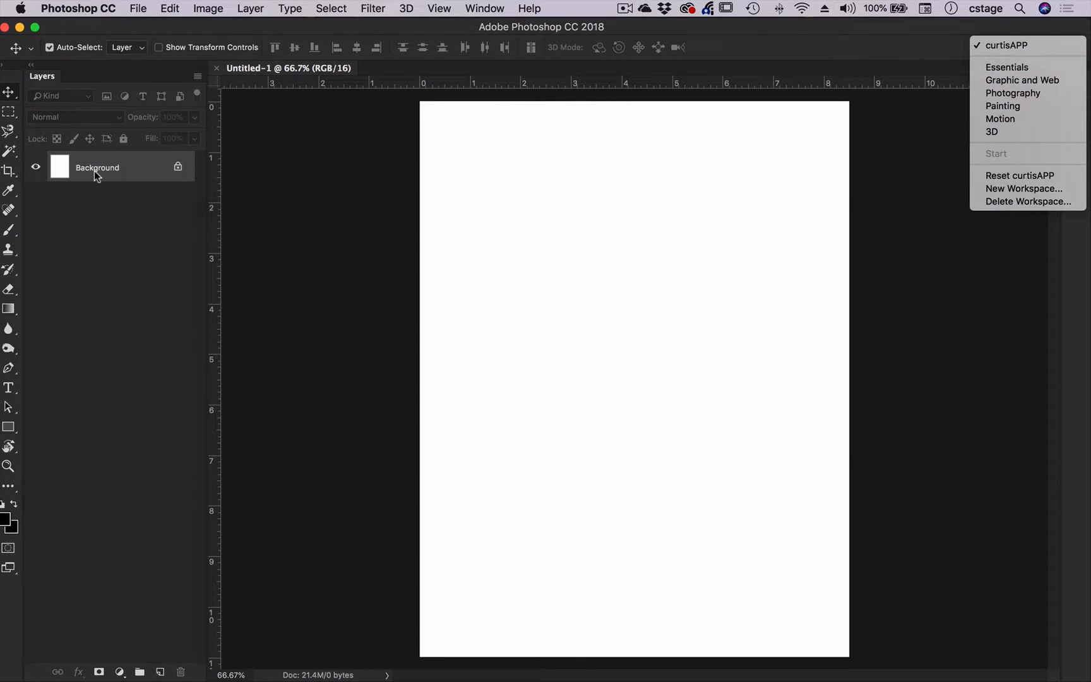
left_click(38, 80)
Undock the Layers panel, shorten it, and place it floating over the canvas's right edge
left_click_drag(40, 73, 116, 107)
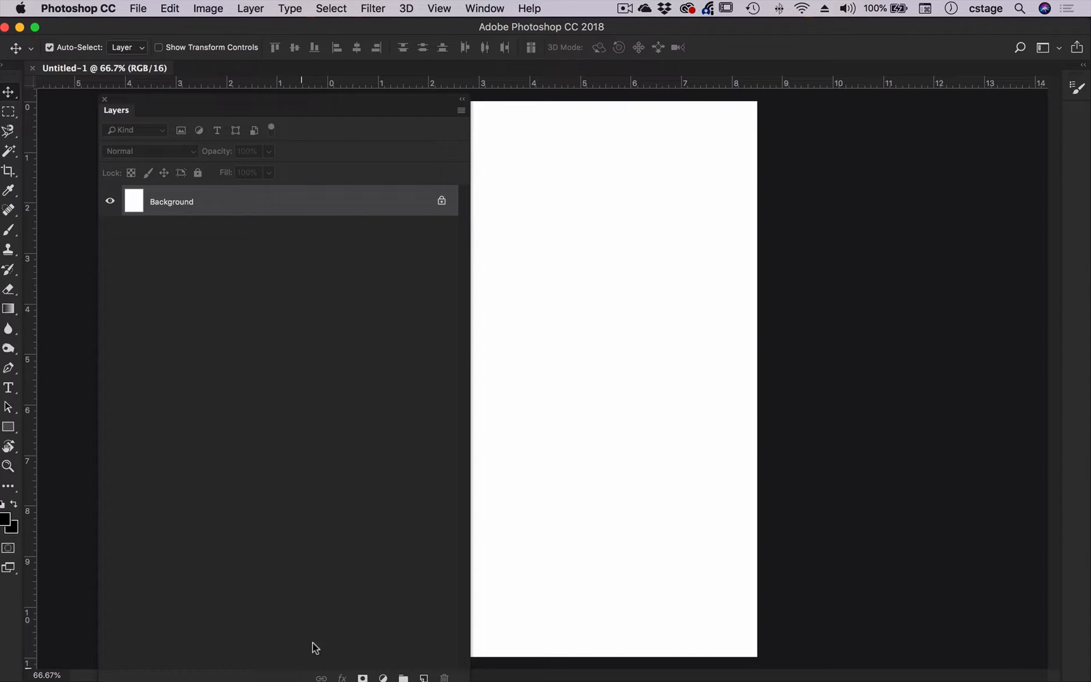
left_click_drag(227, 103, 212, 43)
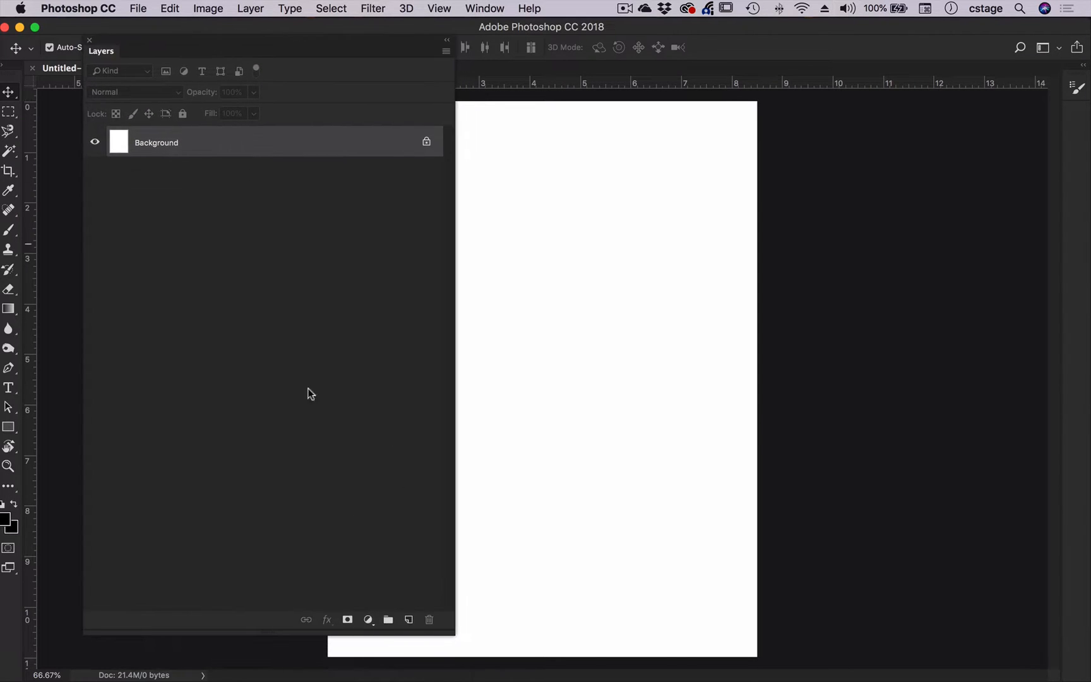
left_click_drag(265, 631, 231, 282)
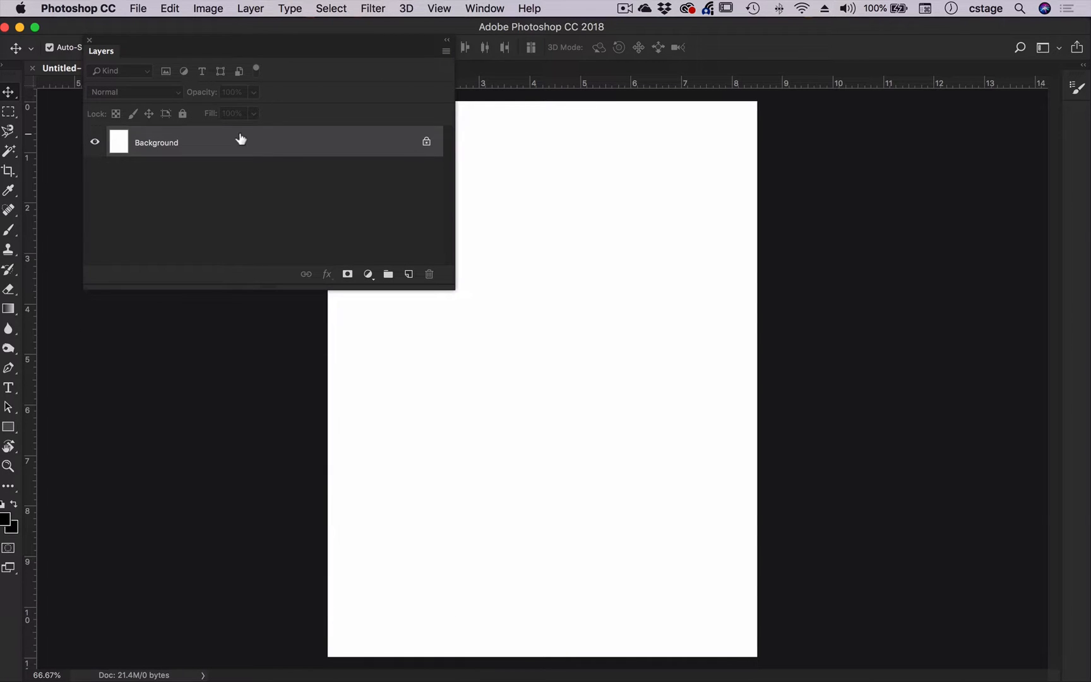
left_click_drag(233, 44, 902, 164)
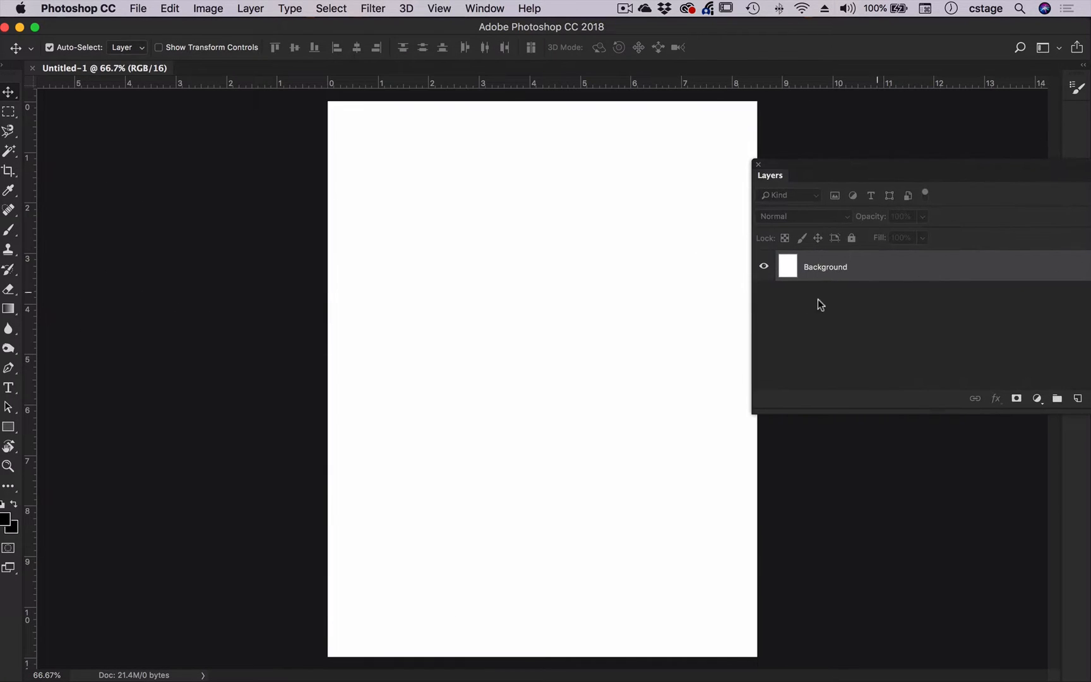
Narrow the floating Layers panel and place it clear of the canvas on its right side
left_click_drag(750, 305, 886, 306)
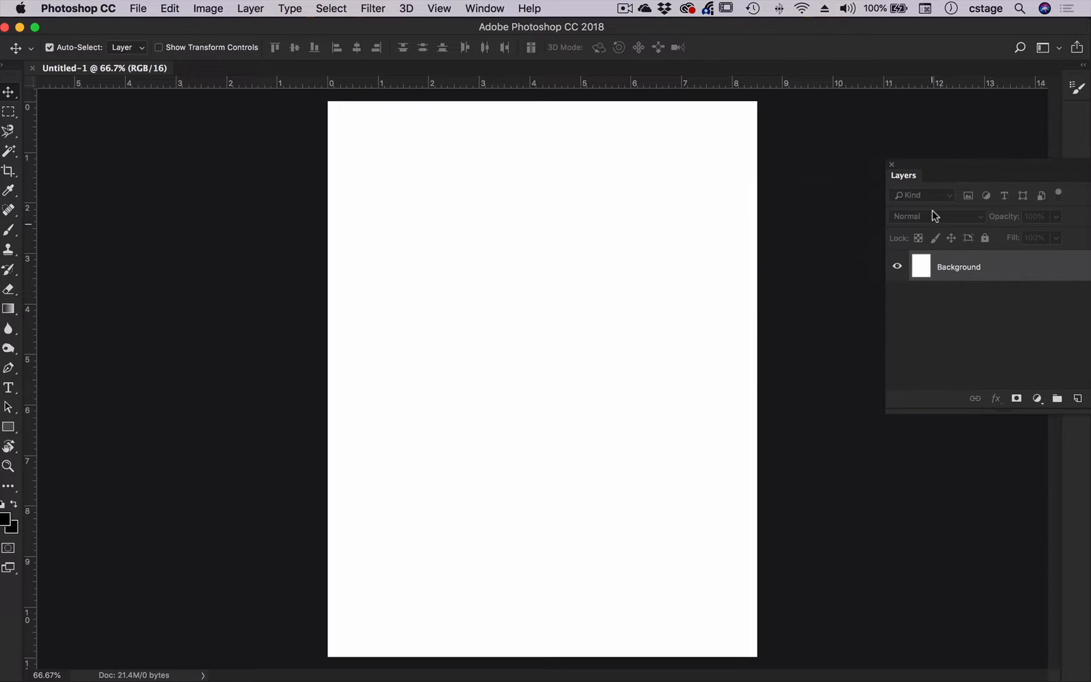
left_click_drag(910, 165, 857, 128)
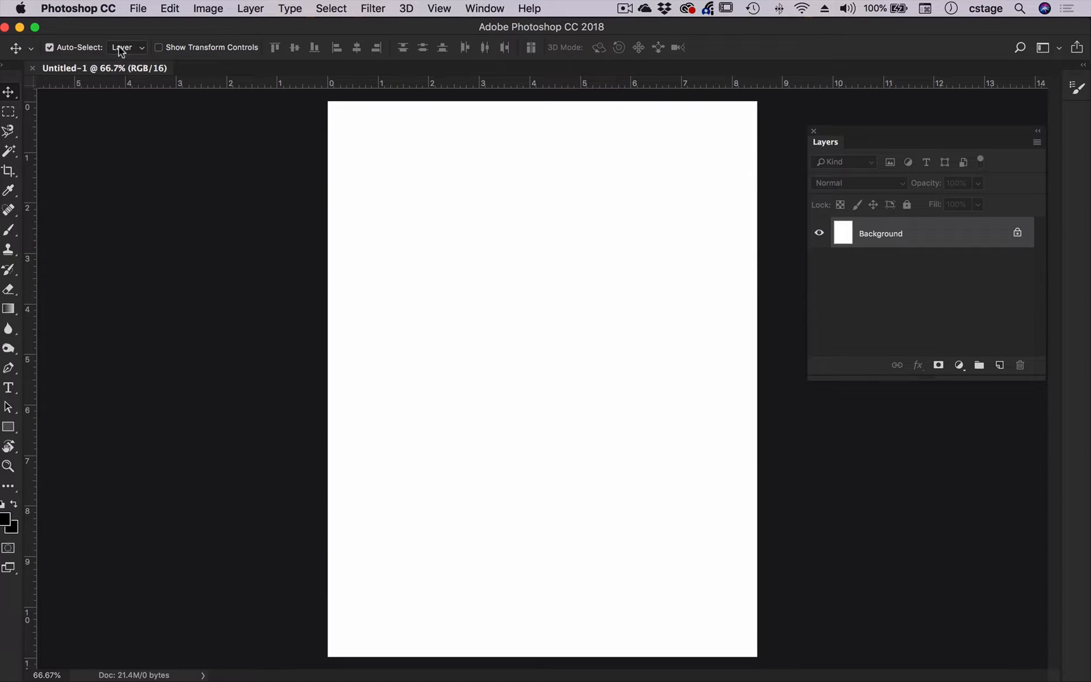
Save the blank document to the Desktop in Photoshop format with the name montage
left_click(141, 8)
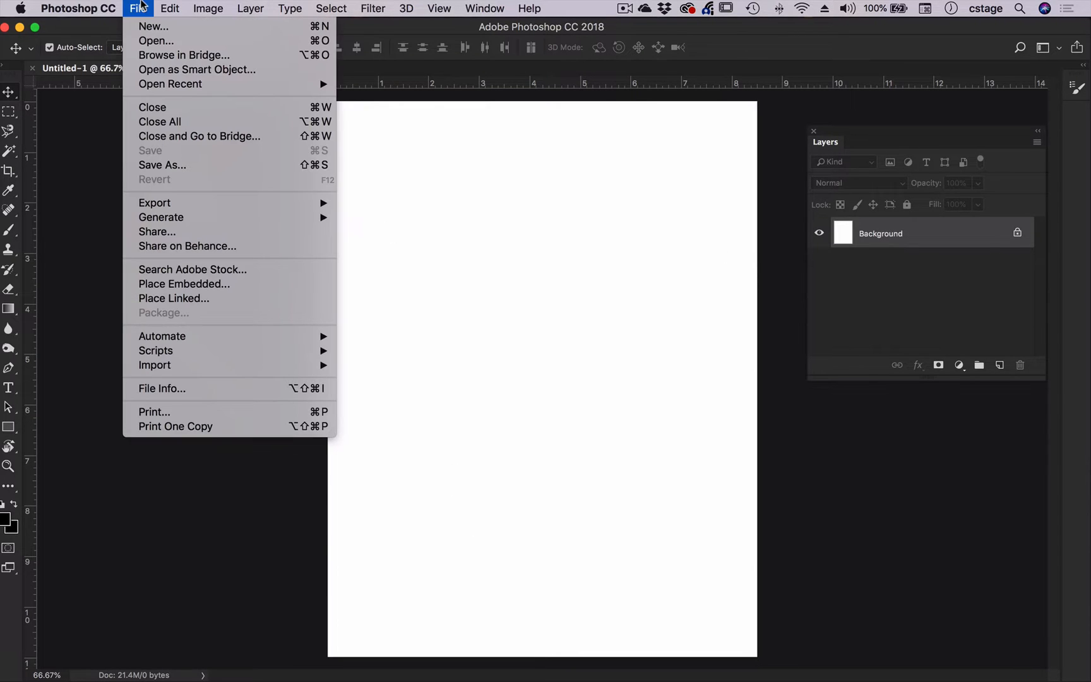
left_click(163, 165)
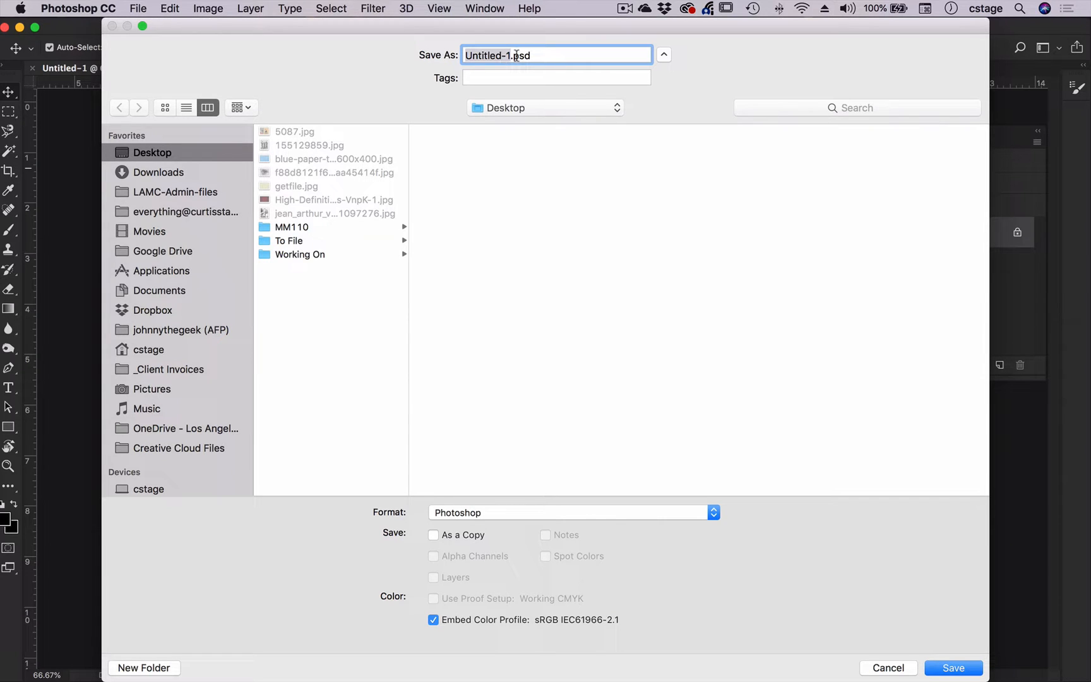
left_click(493, 512)
left_click(491, 513)
type("montage")
left_click(947, 667)
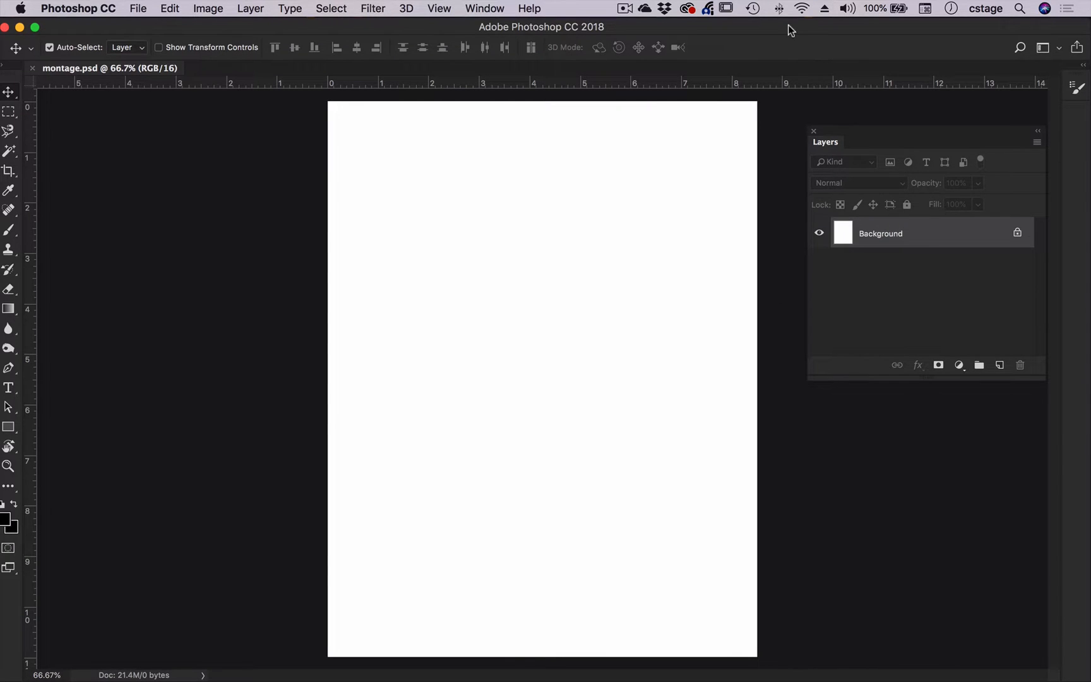
Shift the Photoshop window aside and minimize the 5087.jpg reference image to expose the image files on the desktop
left_click_drag(787, 25, 670, 25)
left_click(999, 43)
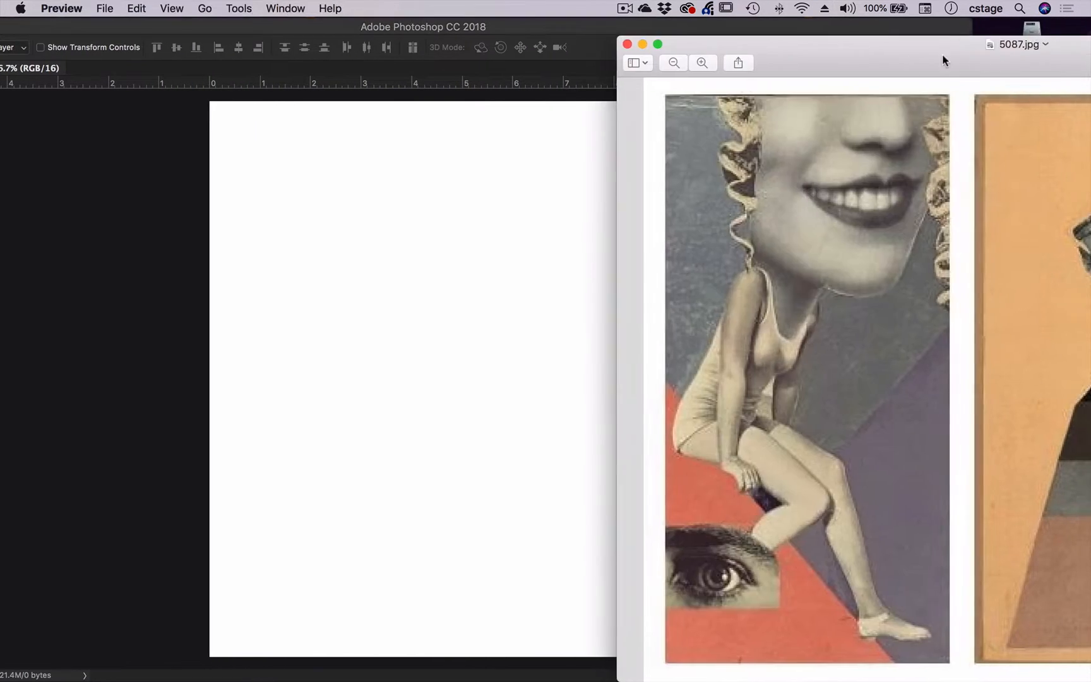
left_click_drag(945, 61, 521, 100)
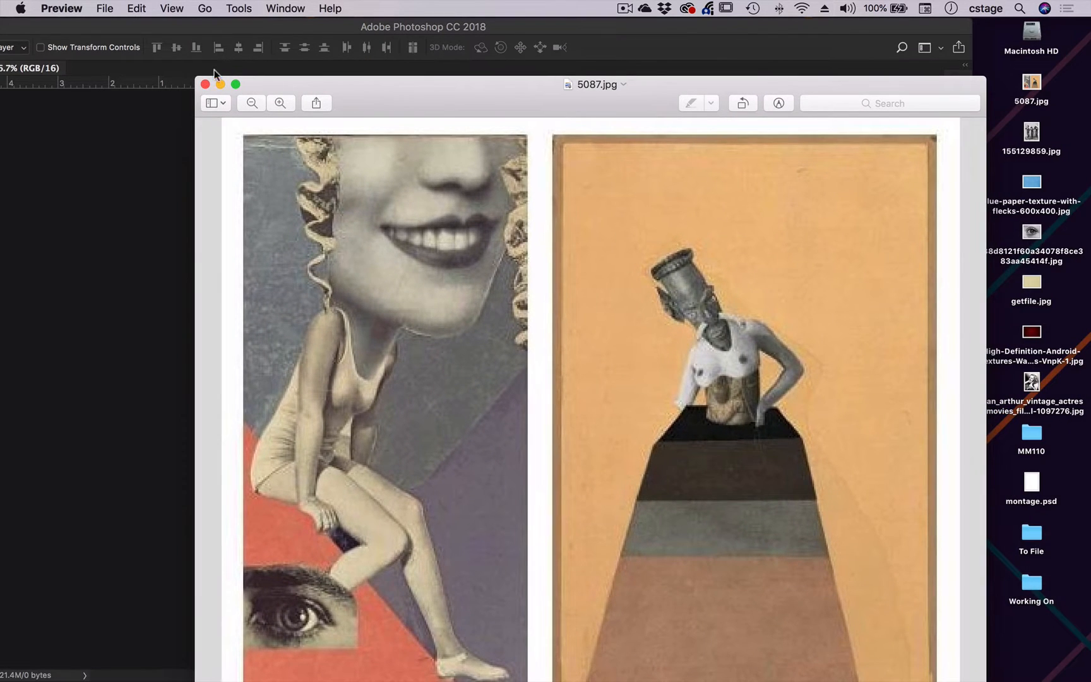
left_click(221, 84)
left_click(983, 216)
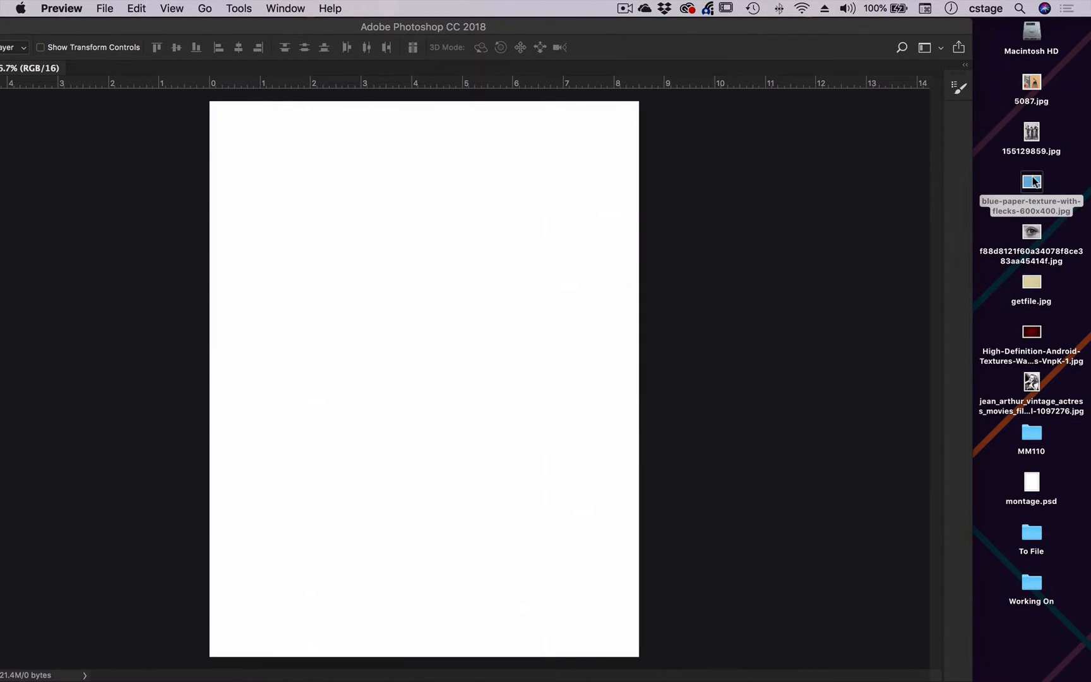
Open blue-paper-texture-with-flecks-600x400.jpg from the desktop in Photoshop
left_click_drag(1033, 179, 669, 84)
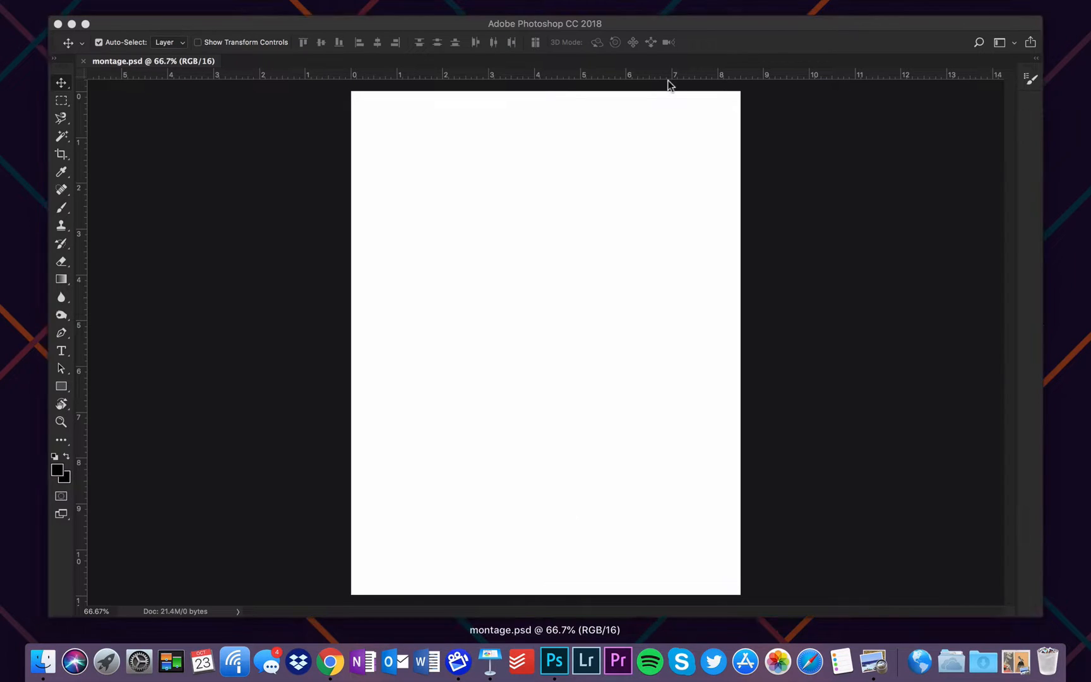
left_click(670, 84)
left_click_drag(952, 131, 819, 138)
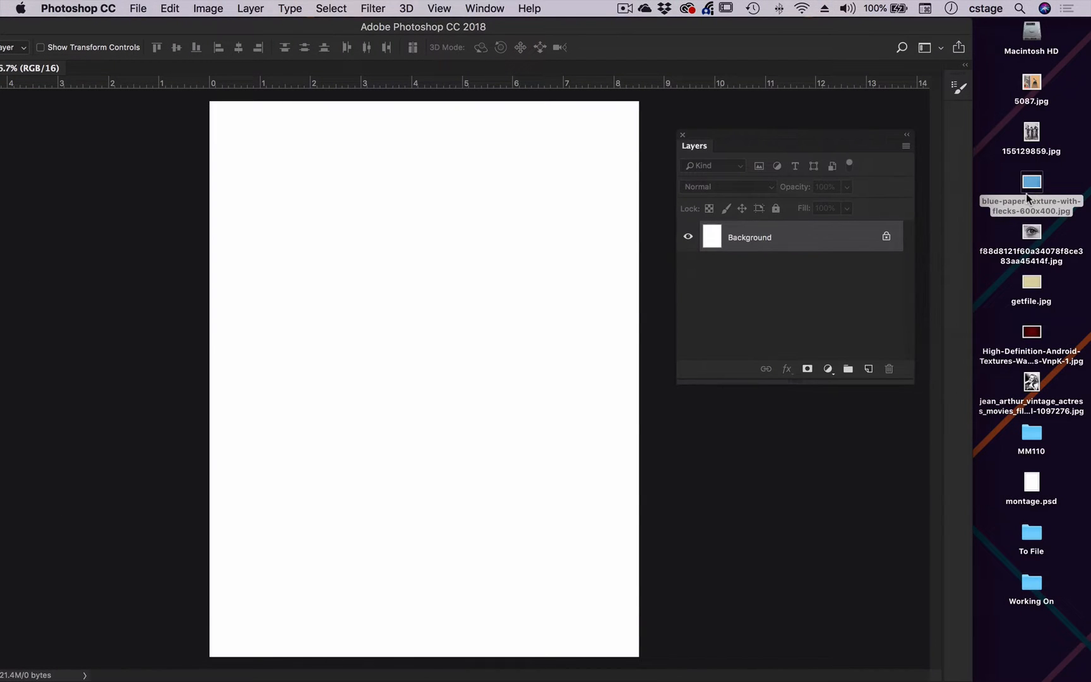
left_click_drag(1027, 197, 555, 639)
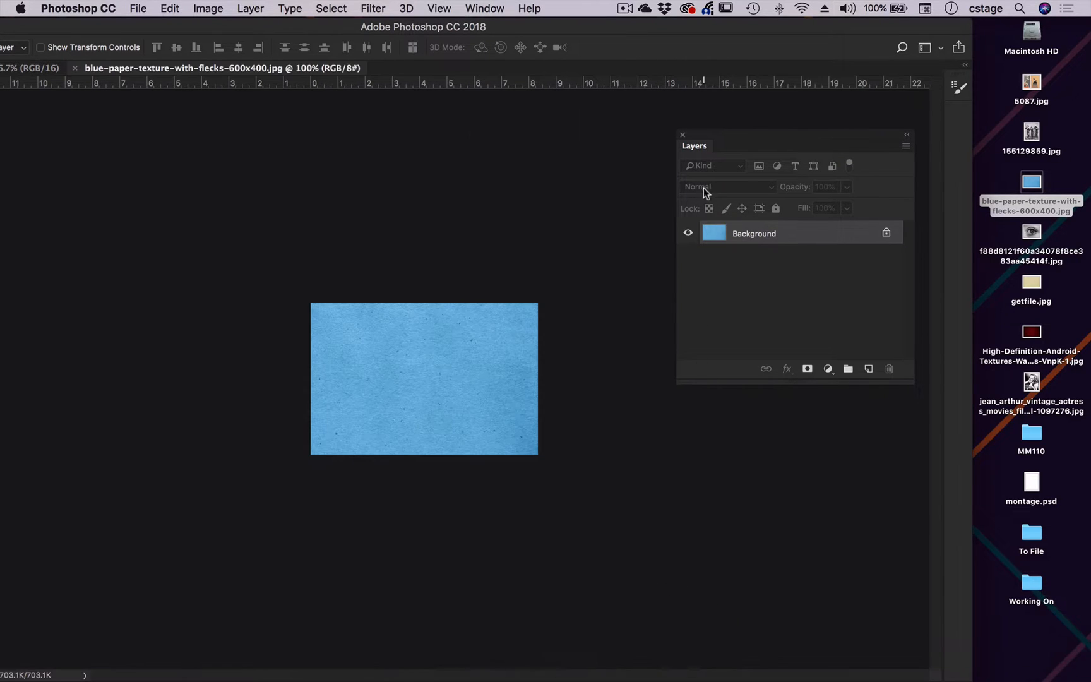
Bring the Photoshop window back into view and look at montage.psd and the blue paper texture document in turn
left_click_drag(207, 26, 321, 22)
left_click(72, 70)
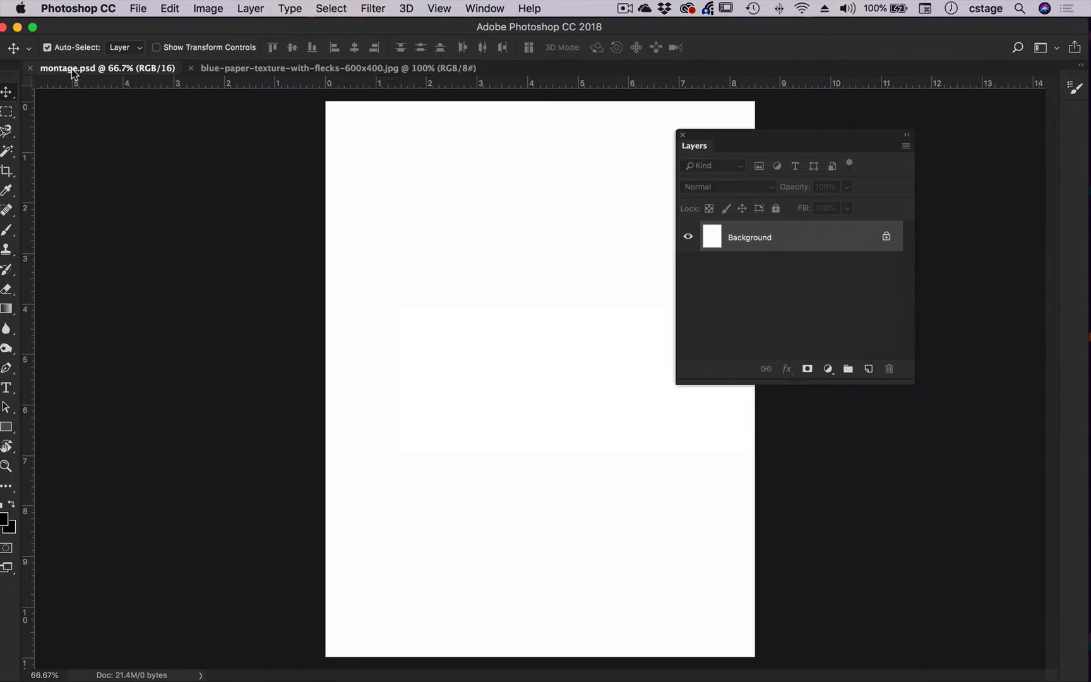
left_click(227, 69)
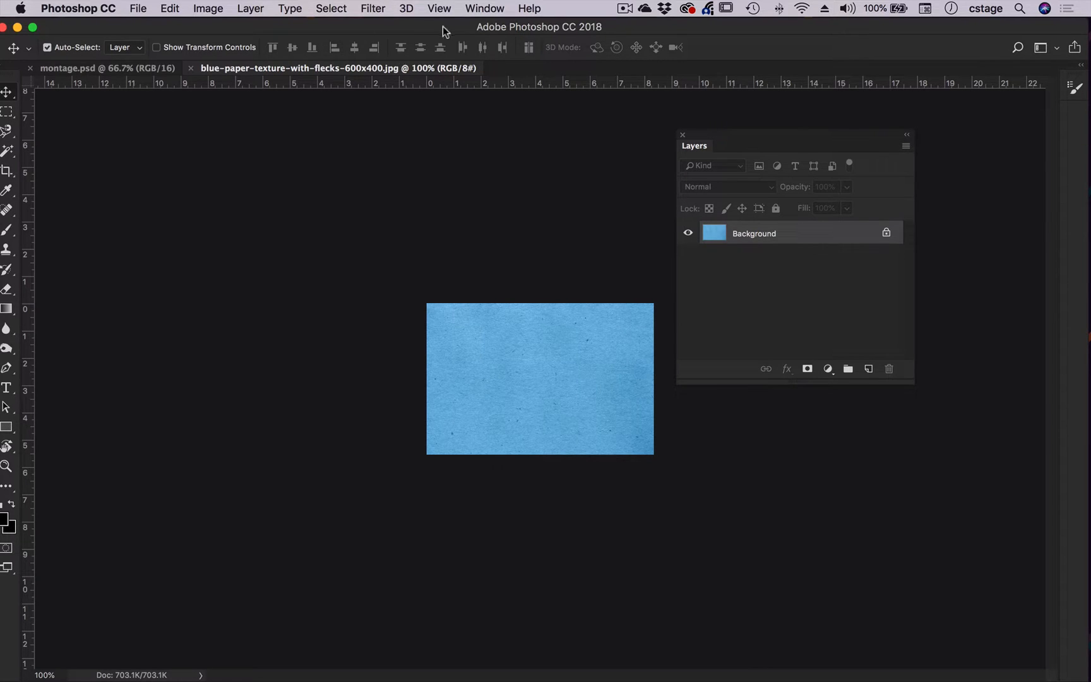
Move the Photoshop window off the desktop icons and open 155129859.jpg with Adobe Photoshop CC 2018
left_click_drag(786, 27, 588, 28)
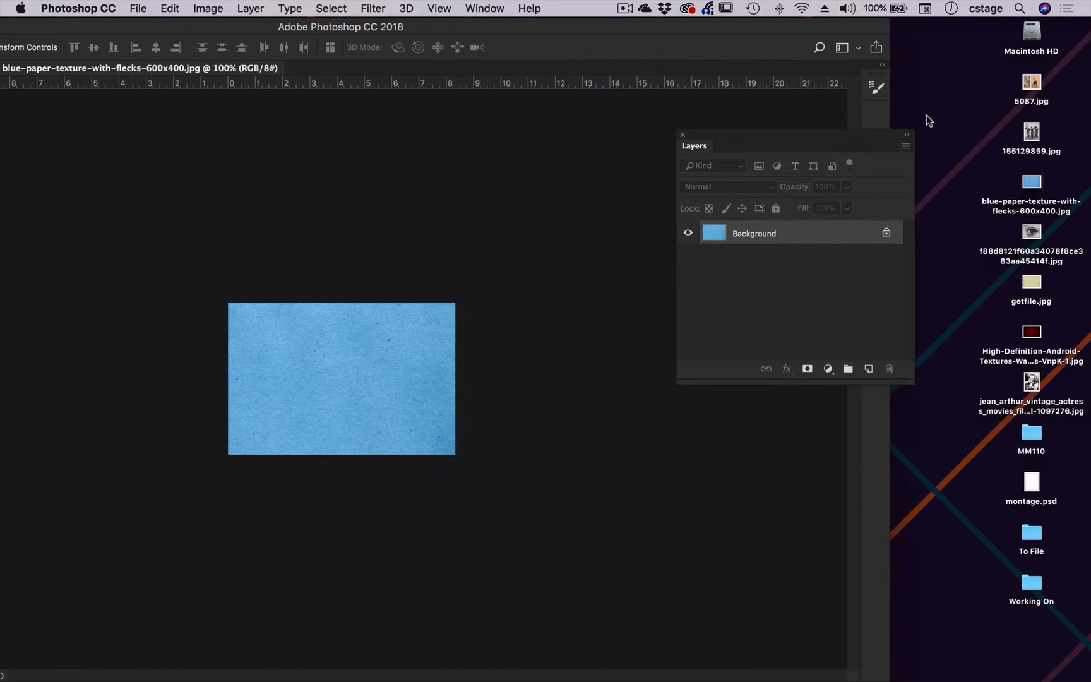
left_click(929, 121)
left_click(1033, 134)
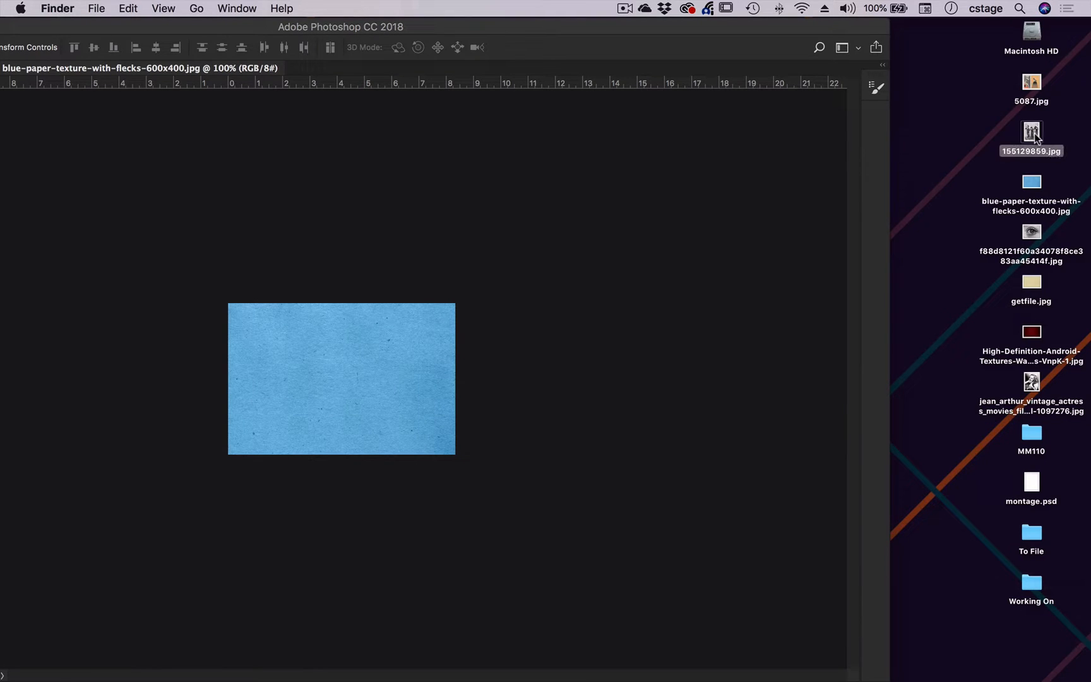
right_click(1034, 138)
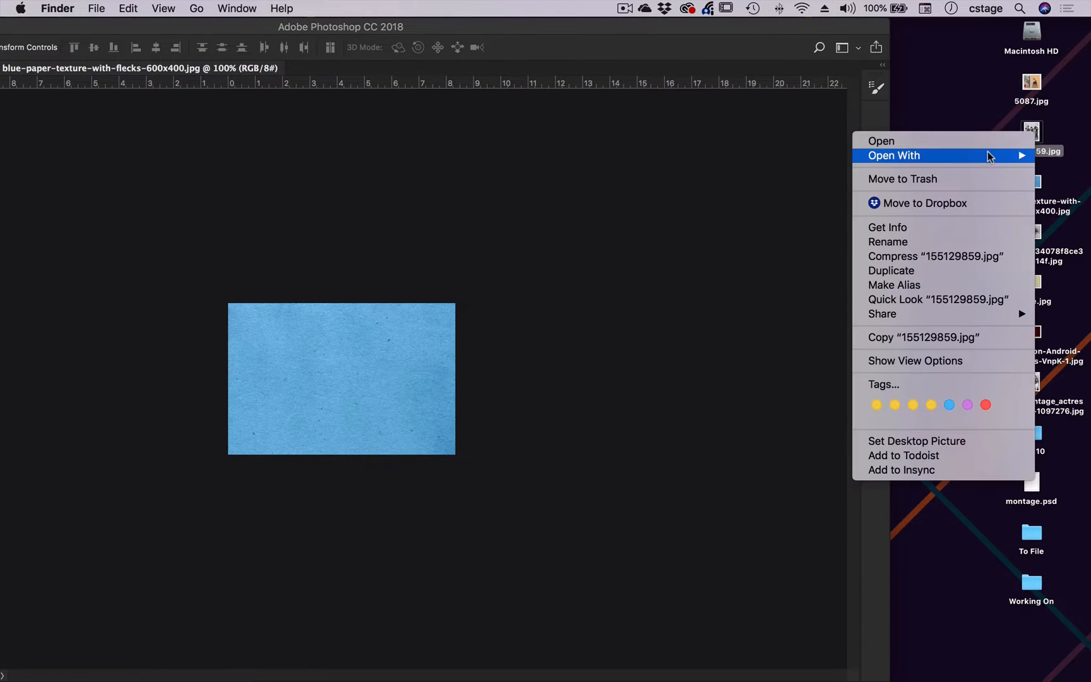
mouse_move(982, 163)
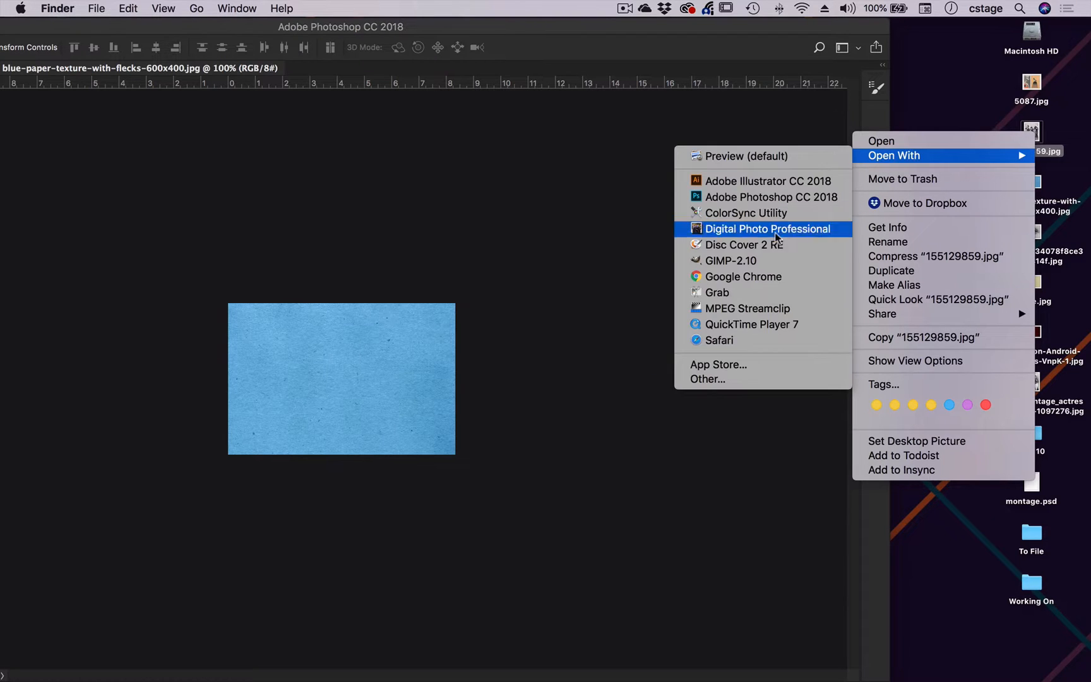
left_click(773, 198)
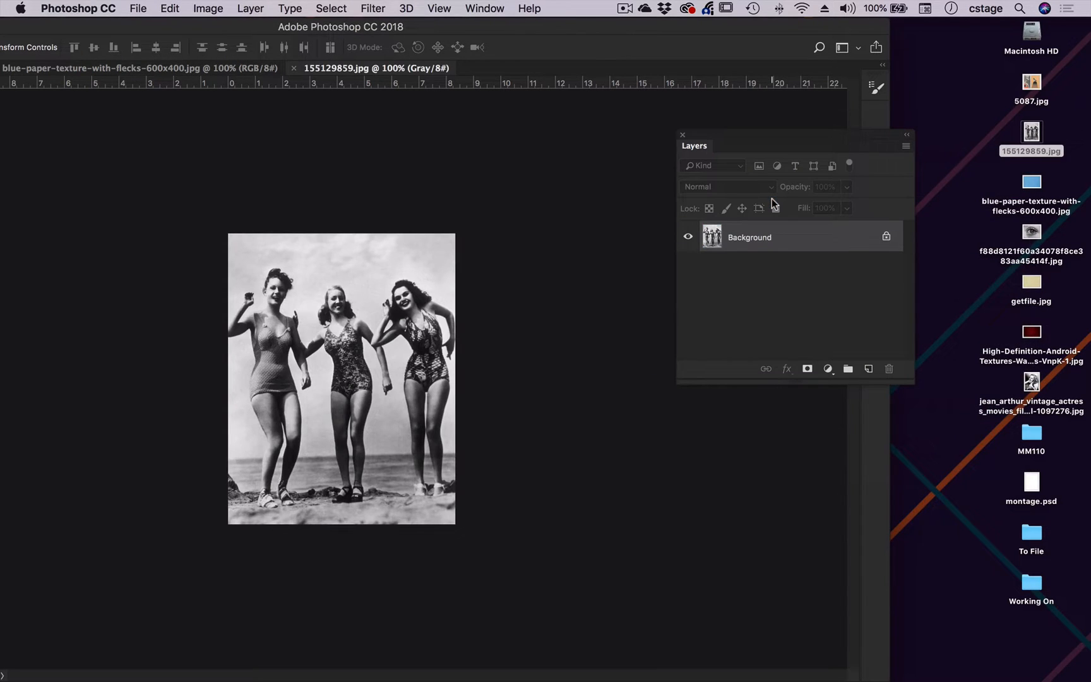
Open the eye photo f88d8121f60a34078f8ce383aa45414f.jpg from the desktop with Adobe Photoshop CC 2018
left_click(1038, 233)
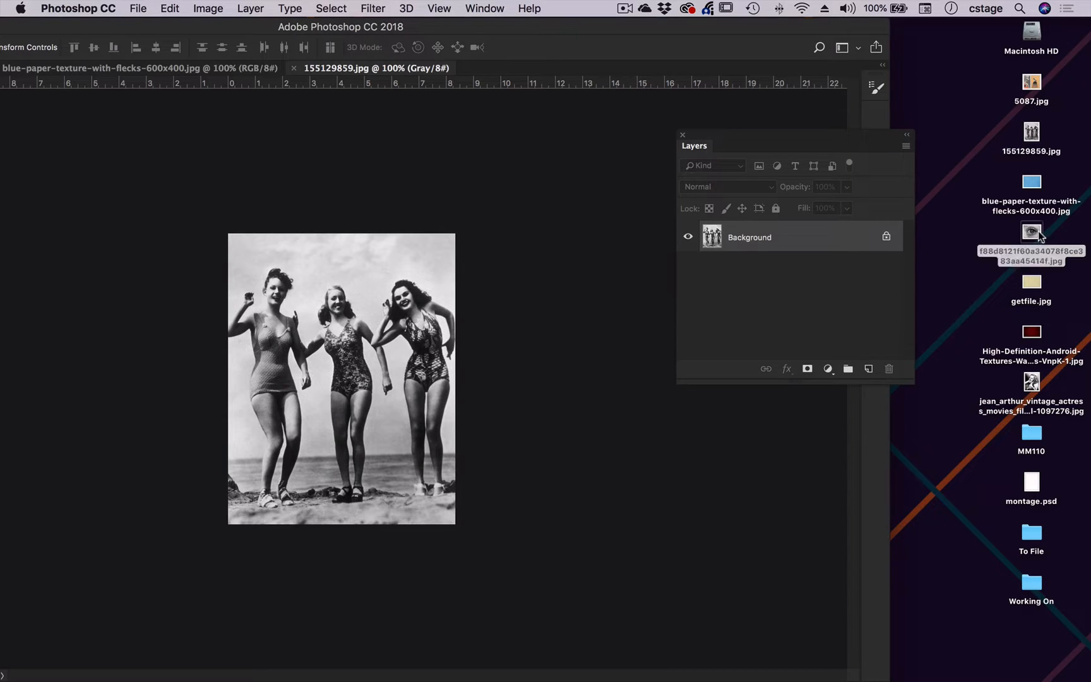
right_click(1038, 233)
mouse_move(891, 257)
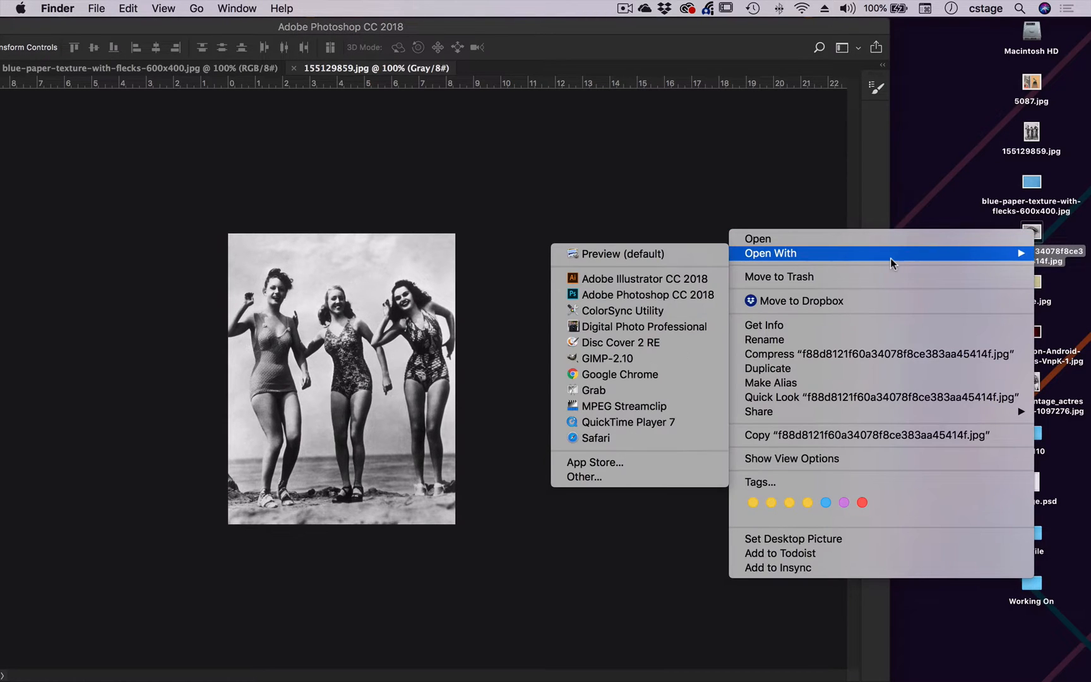
left_click(663, 295)
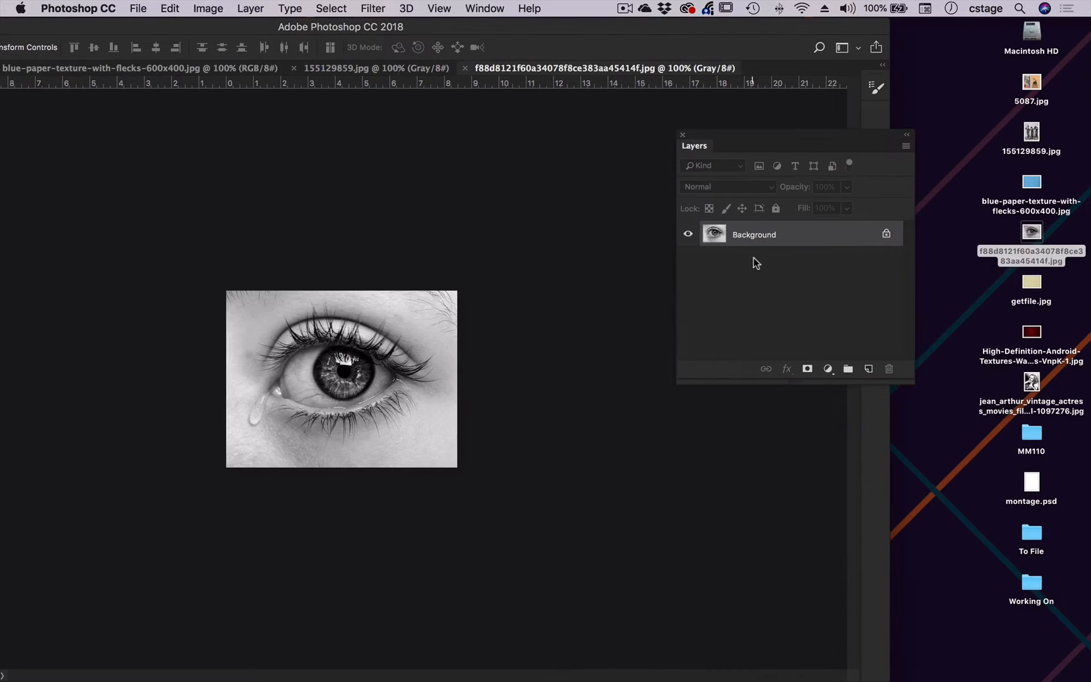
Open the cream paper texture getfile.jpg from the desktop with Adobe Photoshop CC 2018
left_click(1032, 285)
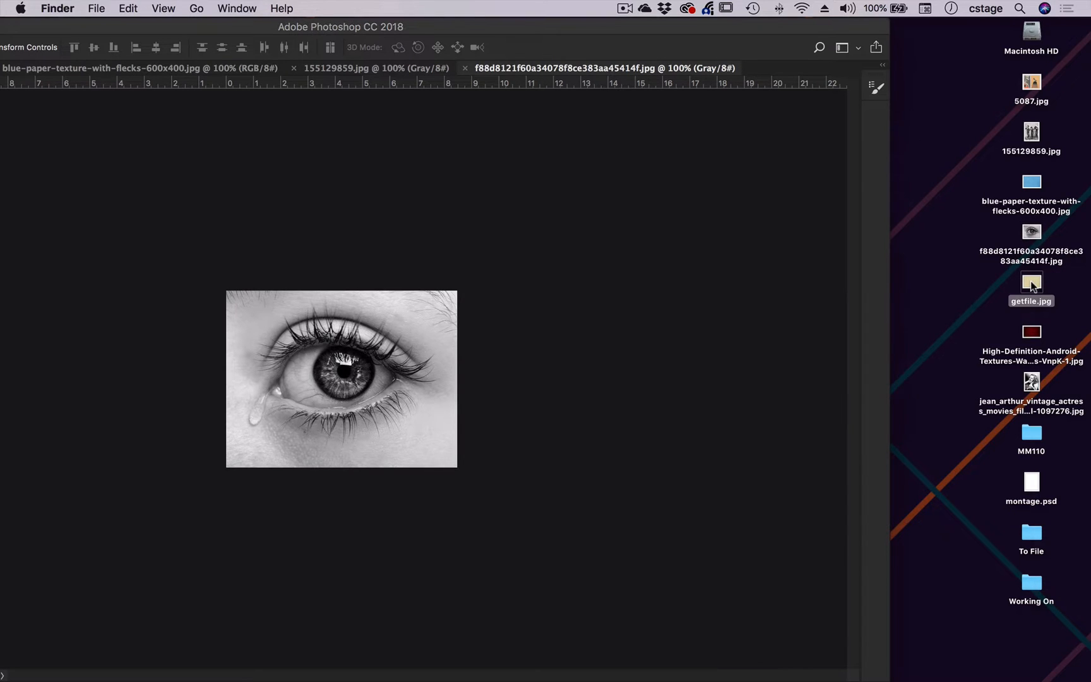
right_click(1032, 285)
mouse_move(939, 305)
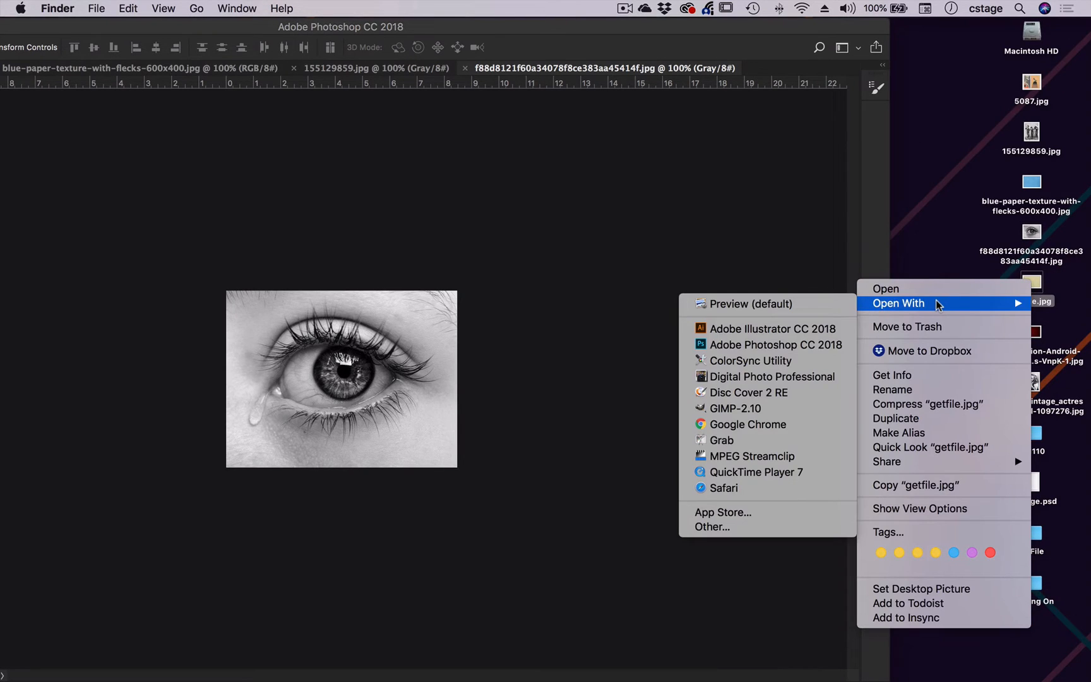
left_click(803, 346)
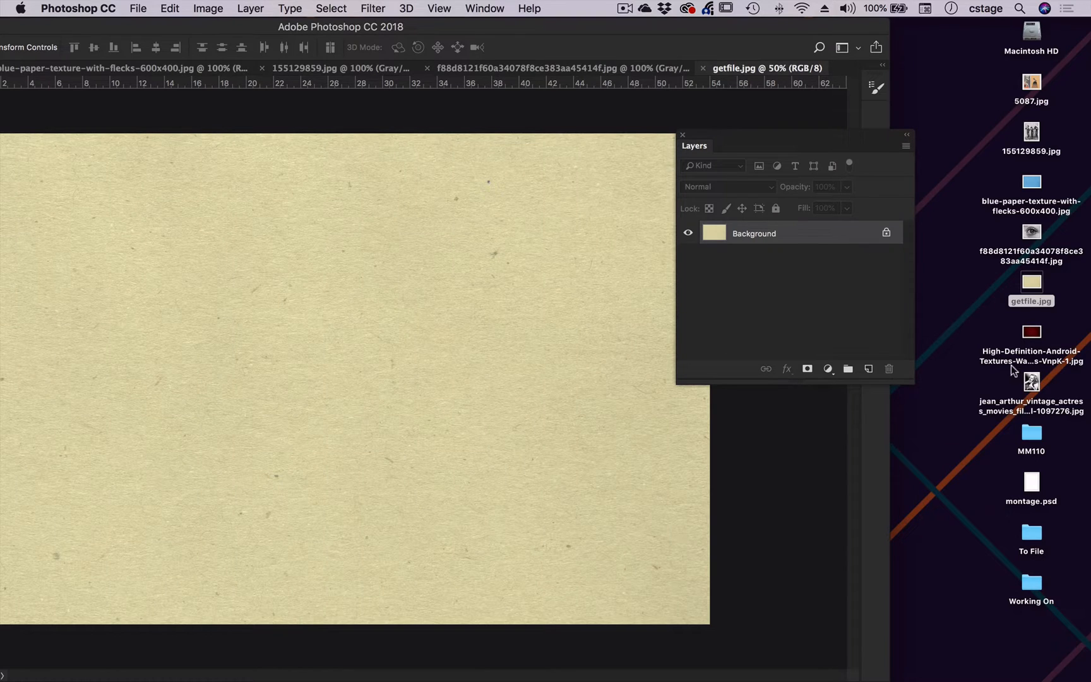
Open the dark red texture High-Definition-Android-Textures-Wallpapers-Phone-Wallpapers-VnpK-1.jpg from the desktop with Adobe Photoshop CC 2018
left_click(1032, 335)
right_click(1032, 335)
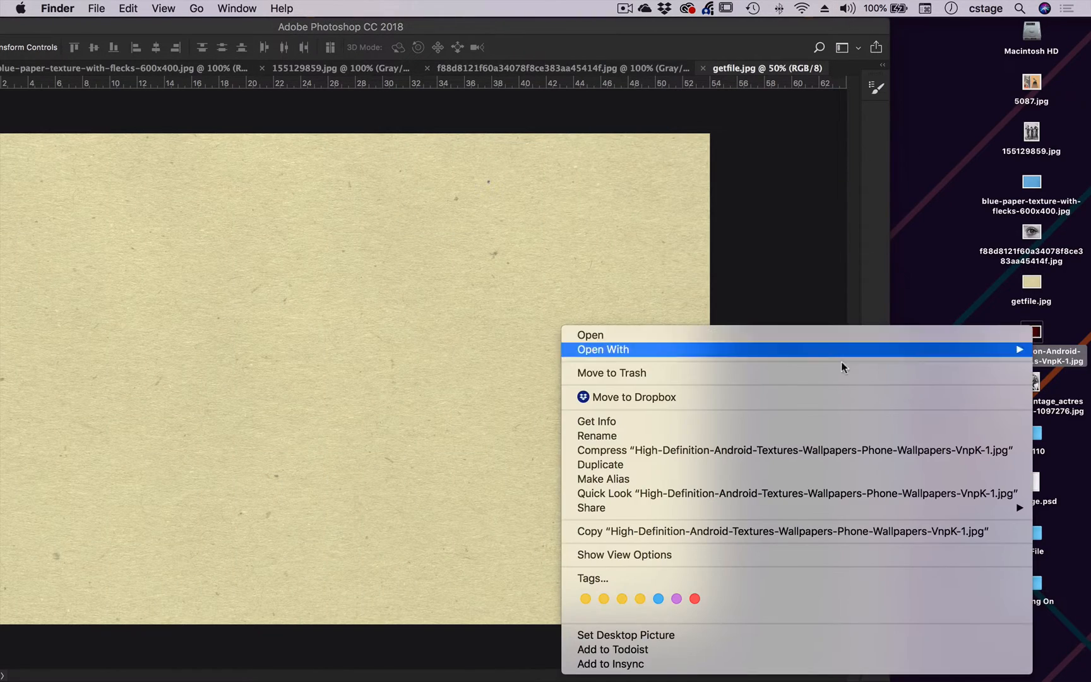
mouse_move(654, 354)
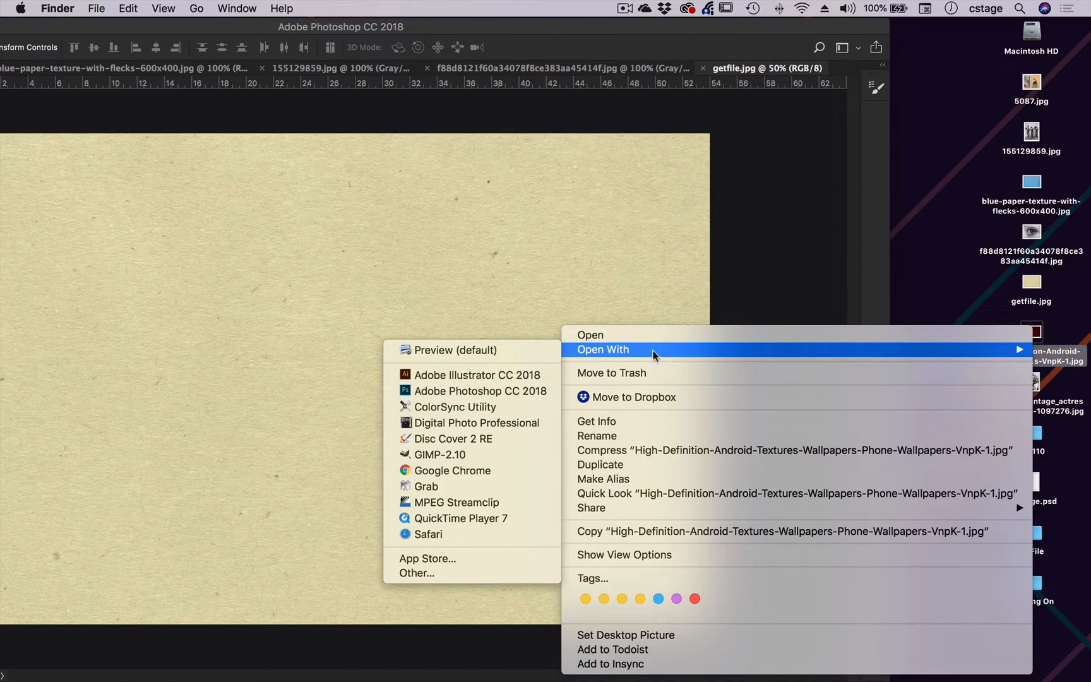
left_click(462, 385)
Open the vintage actress portrait, the jpg file ending in 1097276, from the desktop with Adobe Photoshop CC 2018
left_click(1032, 382)
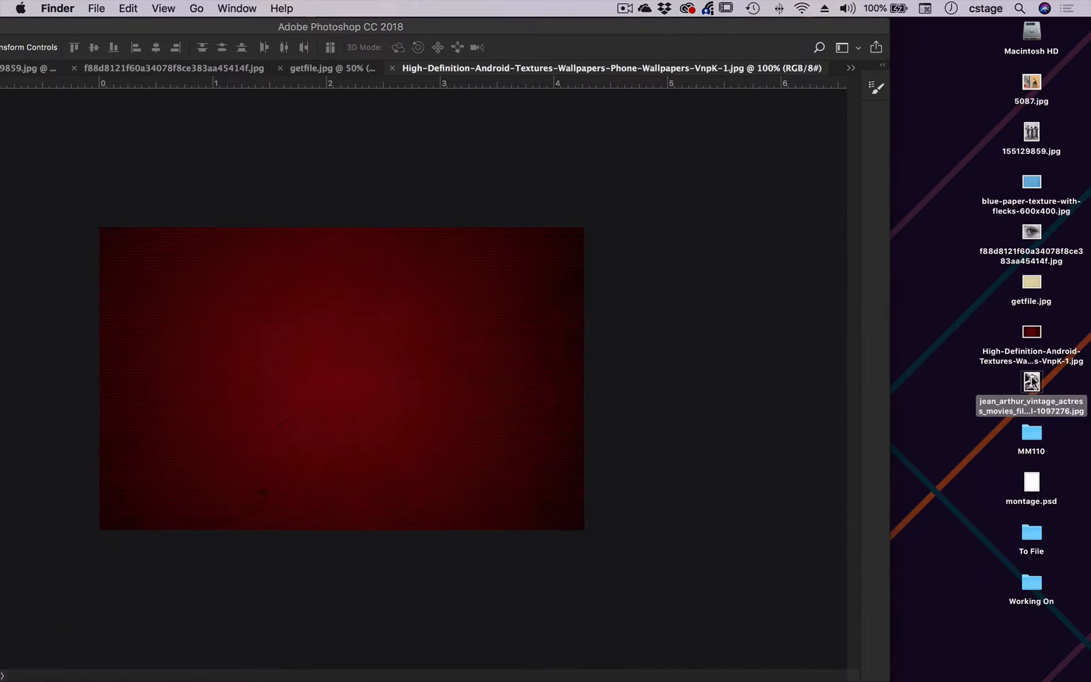
right_click(1032, 382)
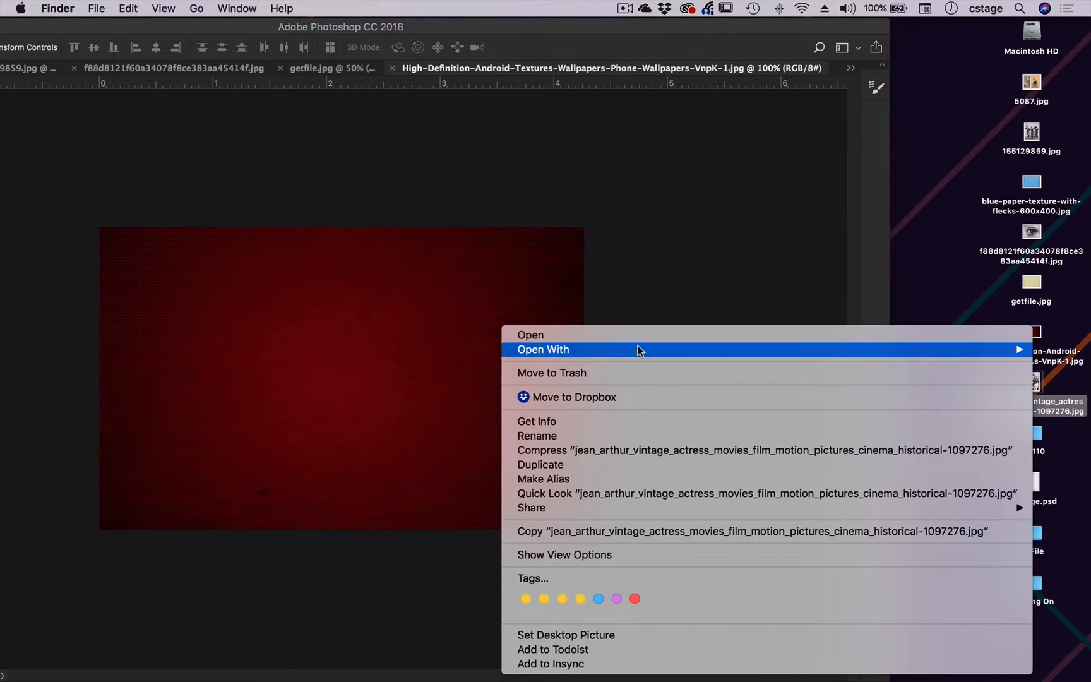
mouse_move(638, 351)
left_click(434, 392)
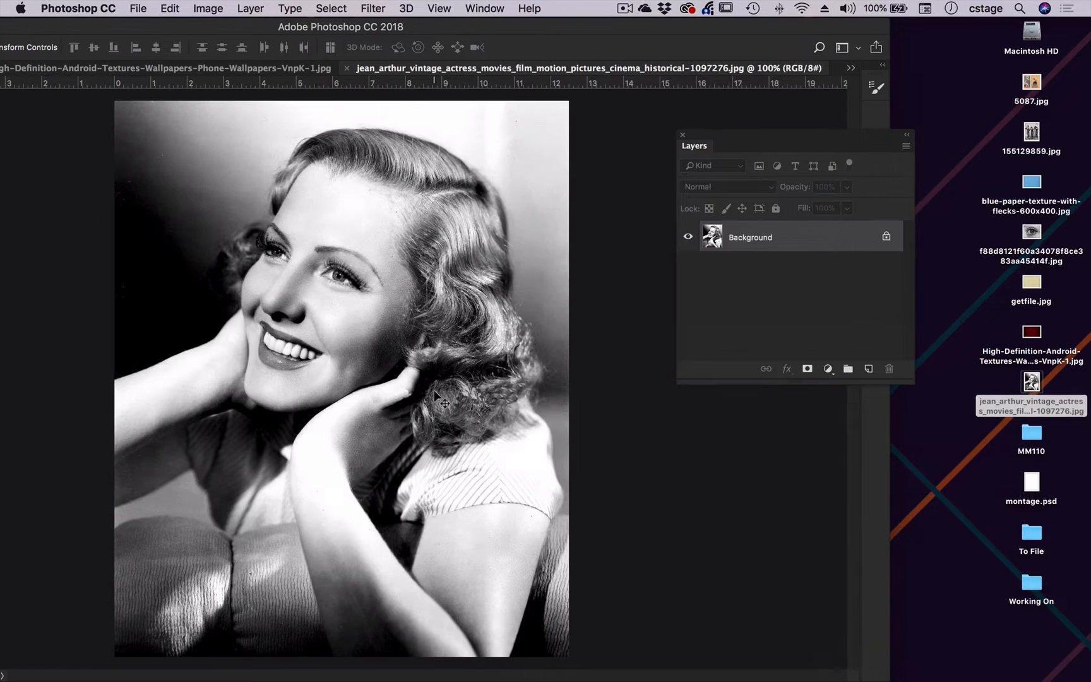
Bring the Photoshop window back into view, return to montage.psd, and move the Layers panel off the canvas
left_click_drag(513, 28, 720, 24)
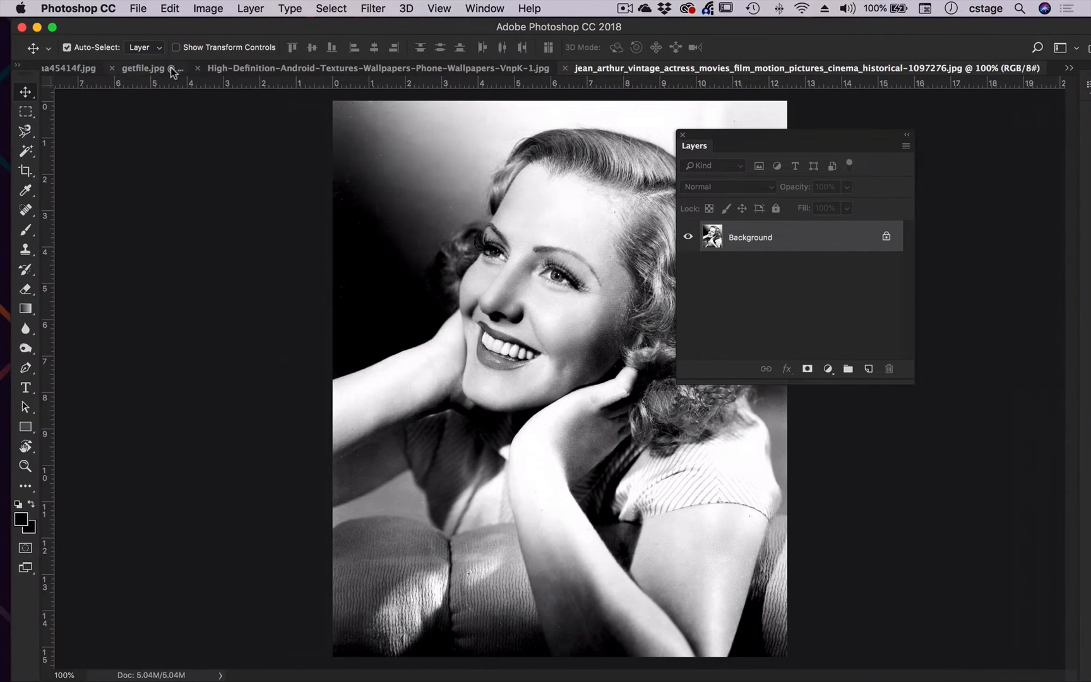
left_click(1069, 68)
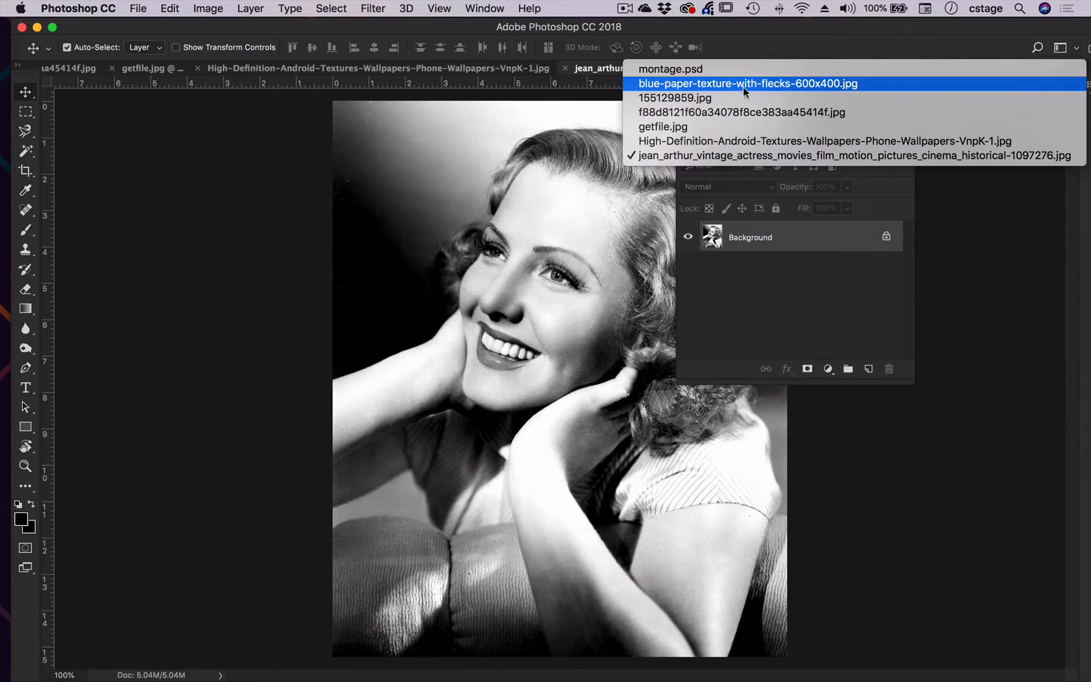
left_click(667, 70)
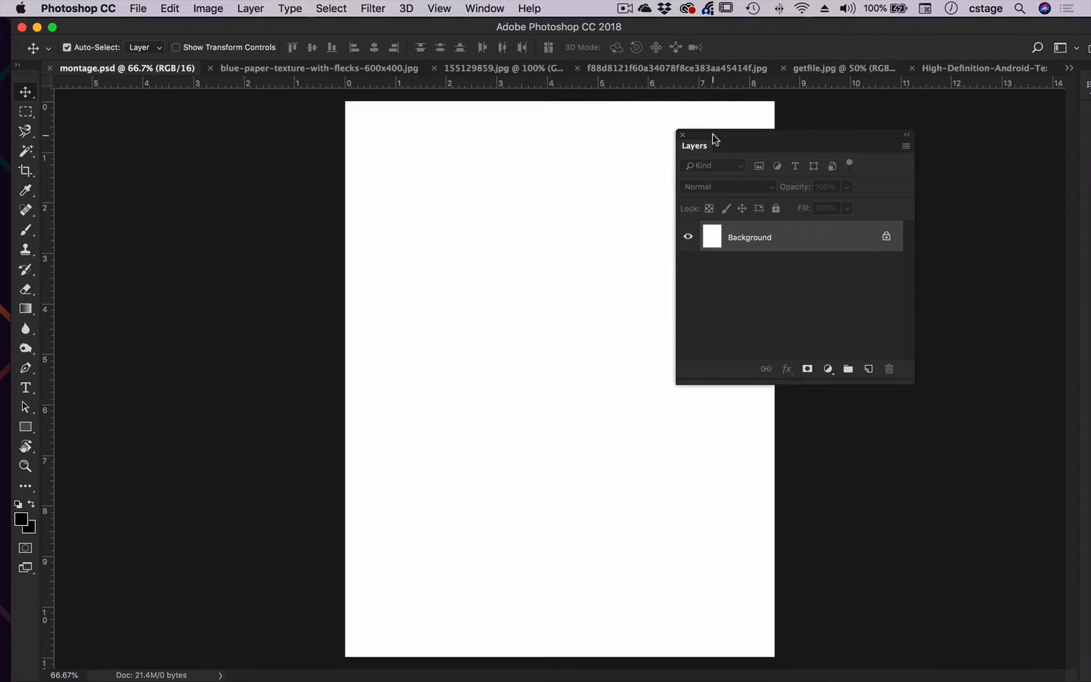
left_click_drag(710, 135, 886, 177)
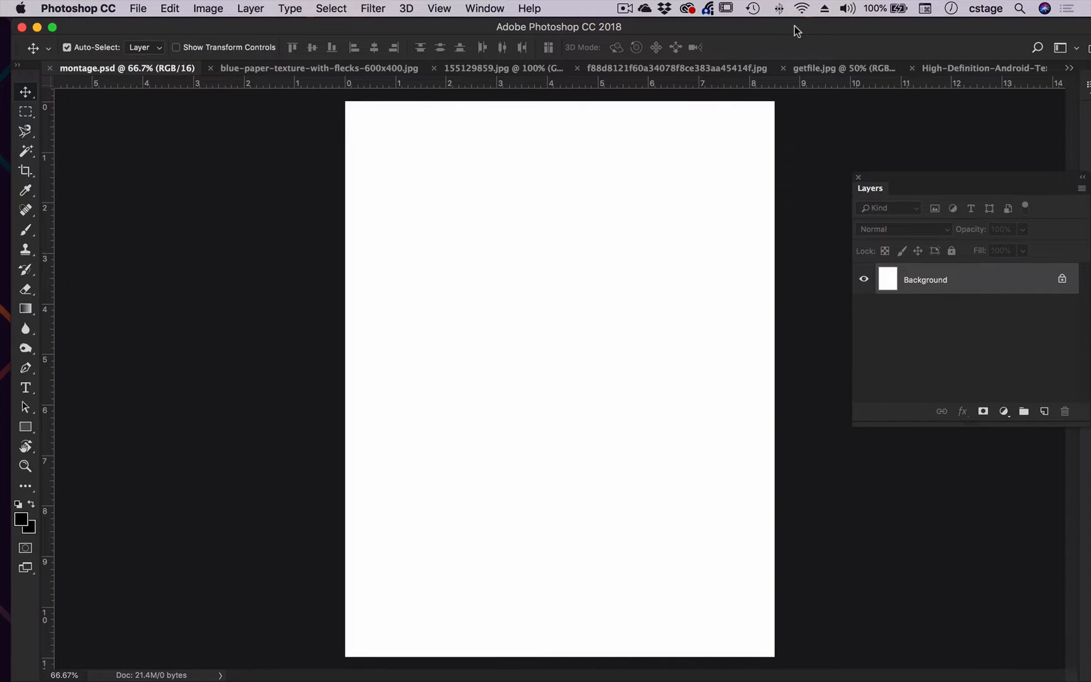
Restore the minimized 5087.jpg reference in Preview and move its window up to view both collage artworks in full
left_click(1023, 628)
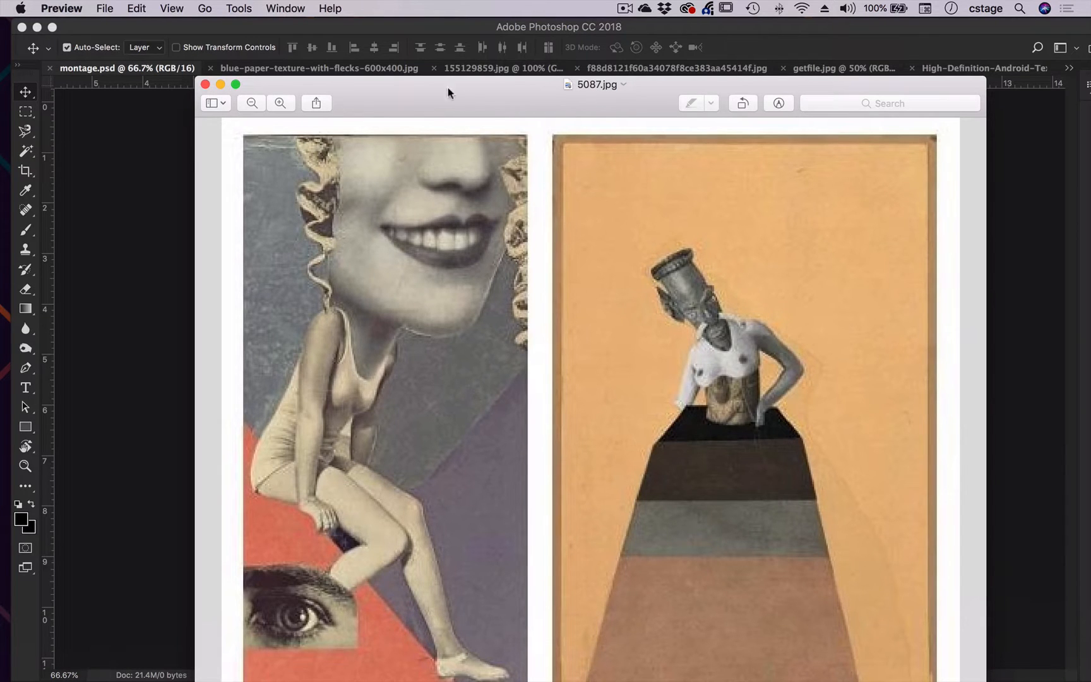
left_click_drag(419, 88, 399, 30)
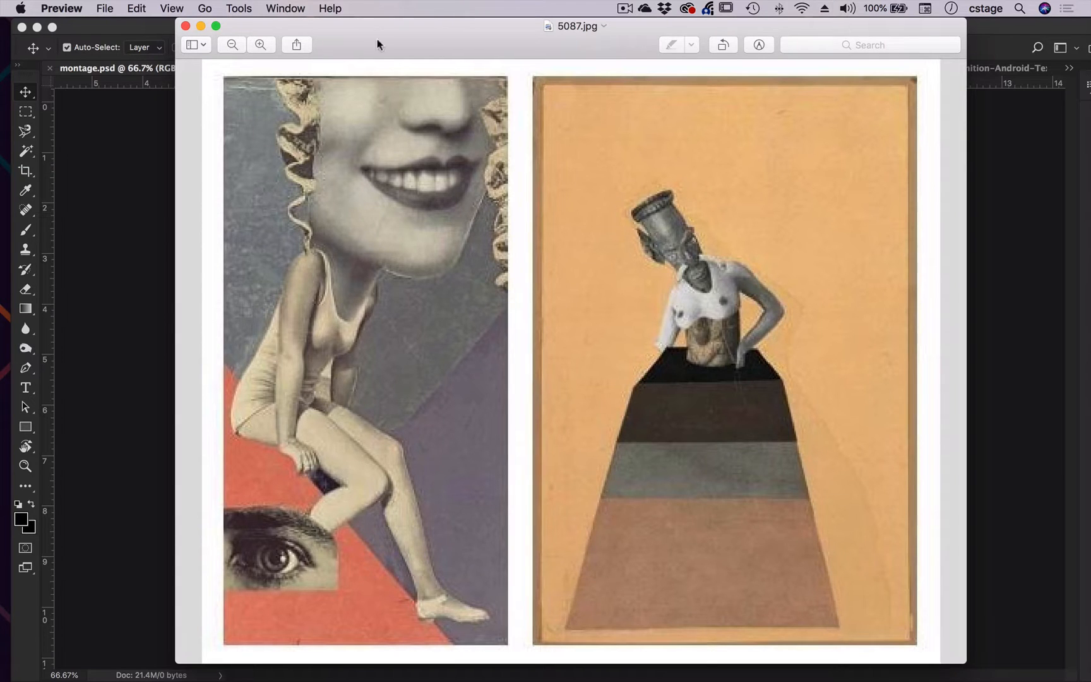
Move the 5087.jpg reference window off the montage.psd canvas to the side and switch to Photoshop
left_click_drag(358, 32, 354, 38)
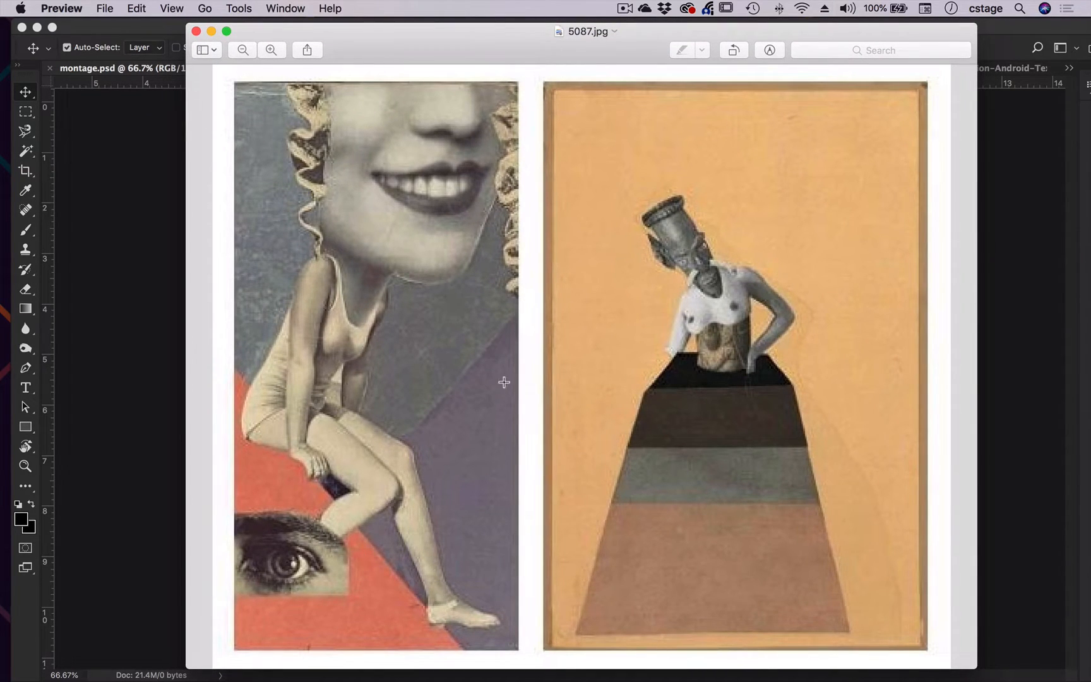
left_click_drag(363, 36, 263, 218)
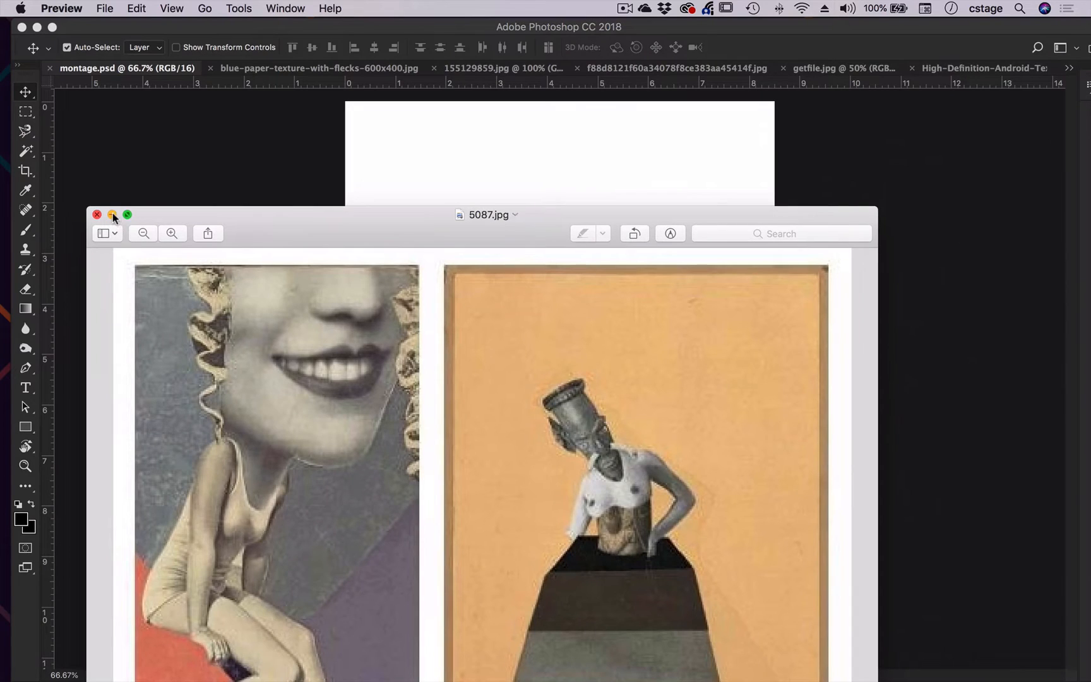
left_click_drag(180, 218, 1026, 83)
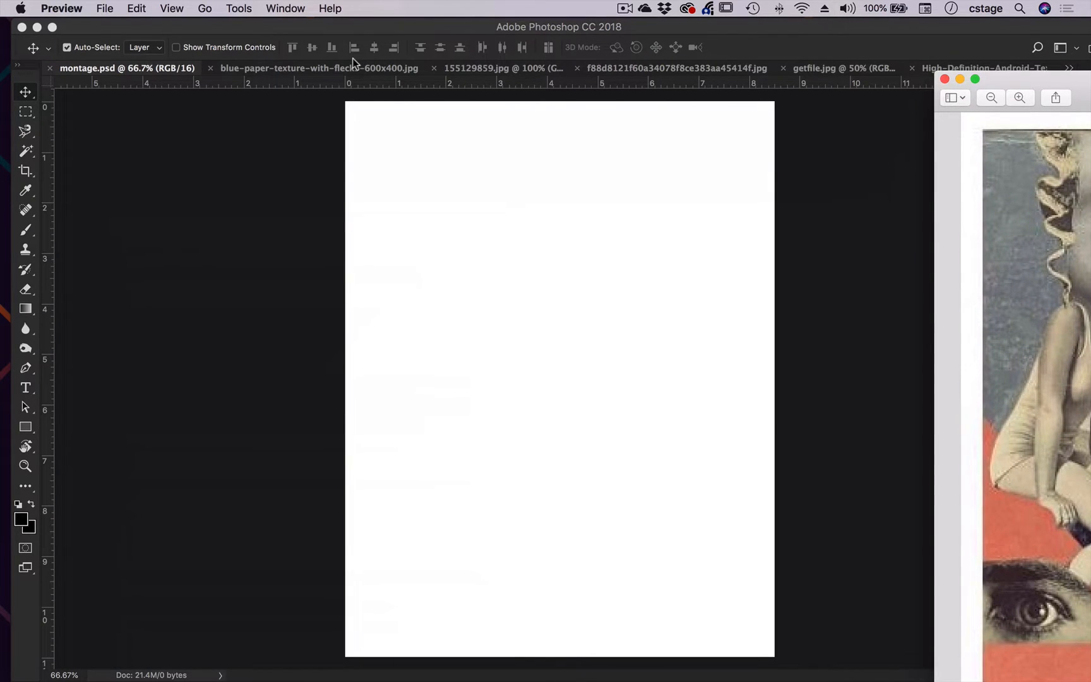
left_click(335, 68)
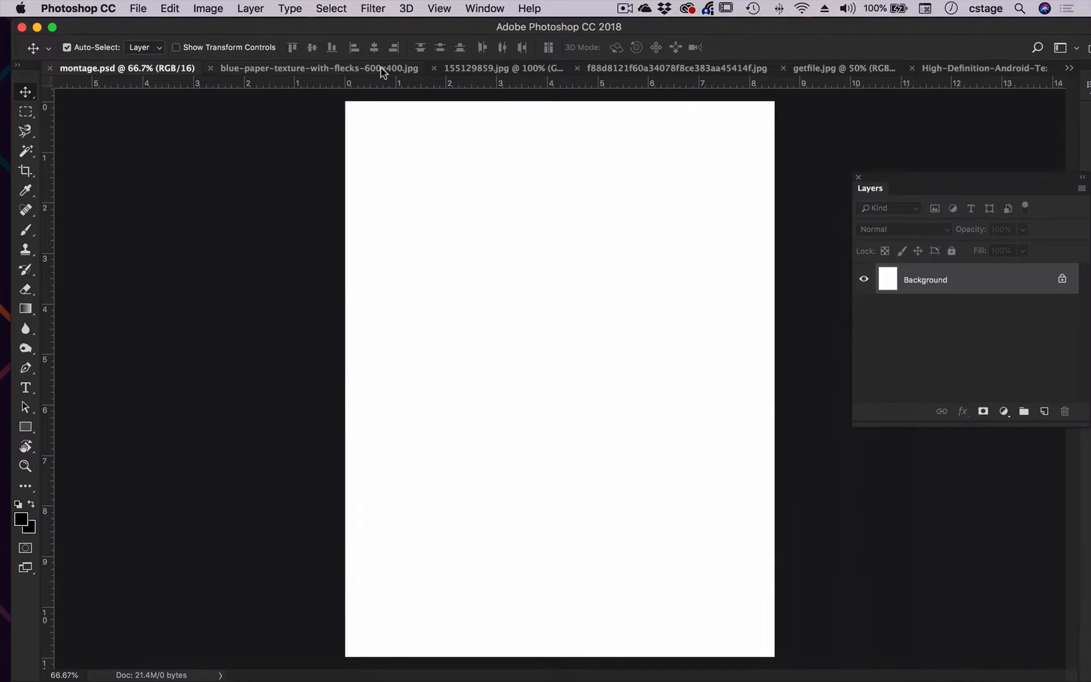
left_click(358, 68)
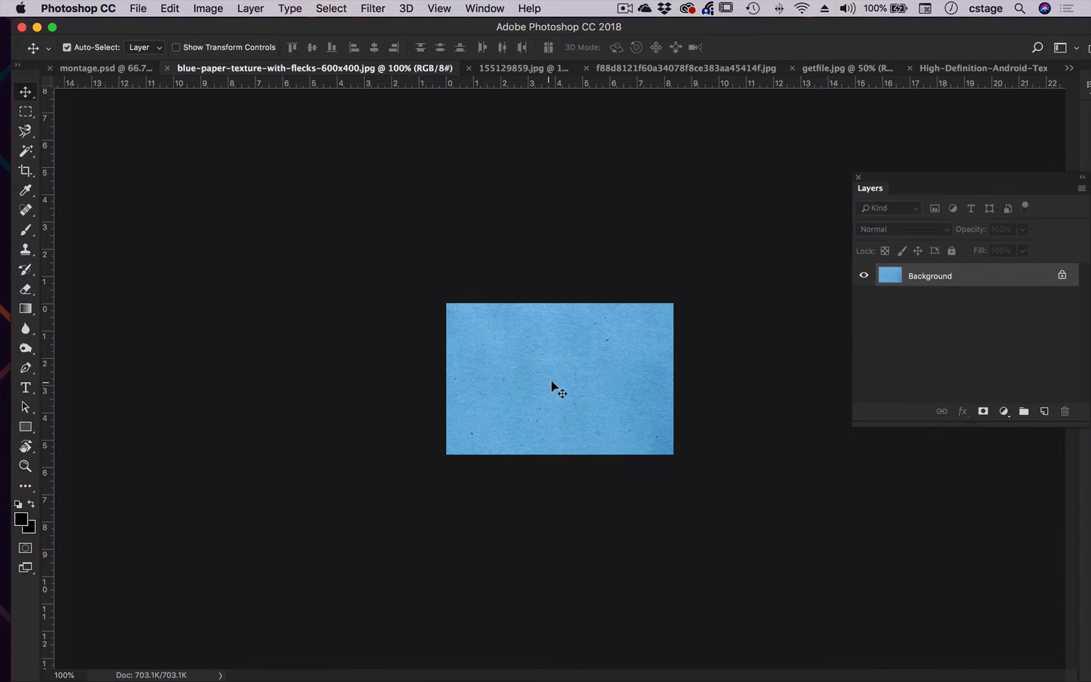
left_click(120, 69)
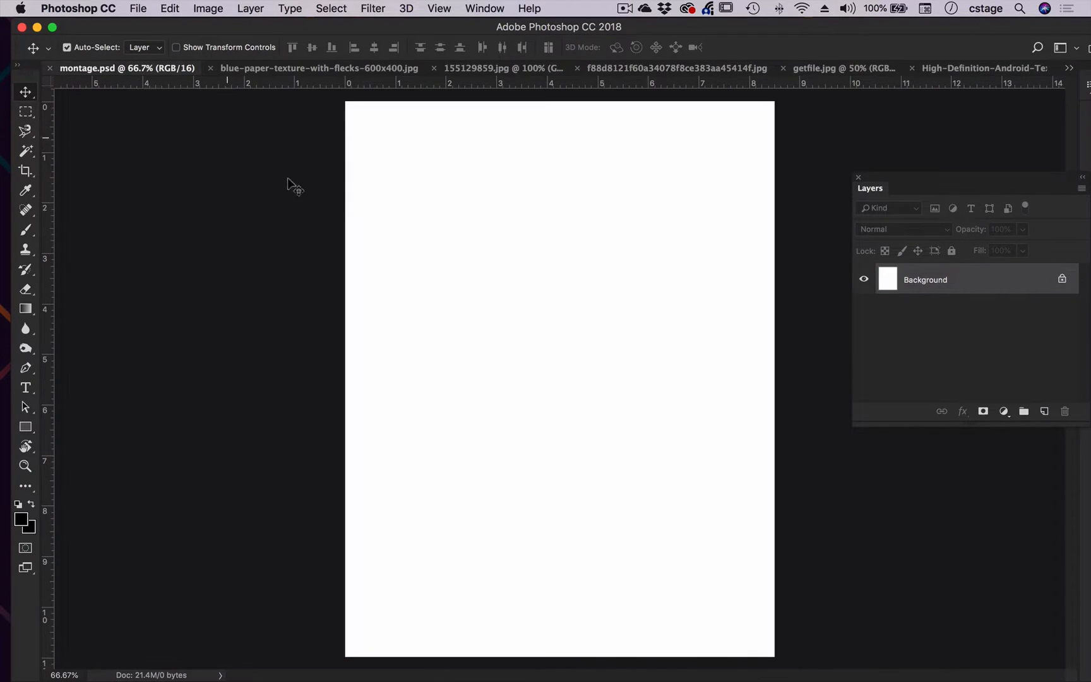
left_click(332, 69)
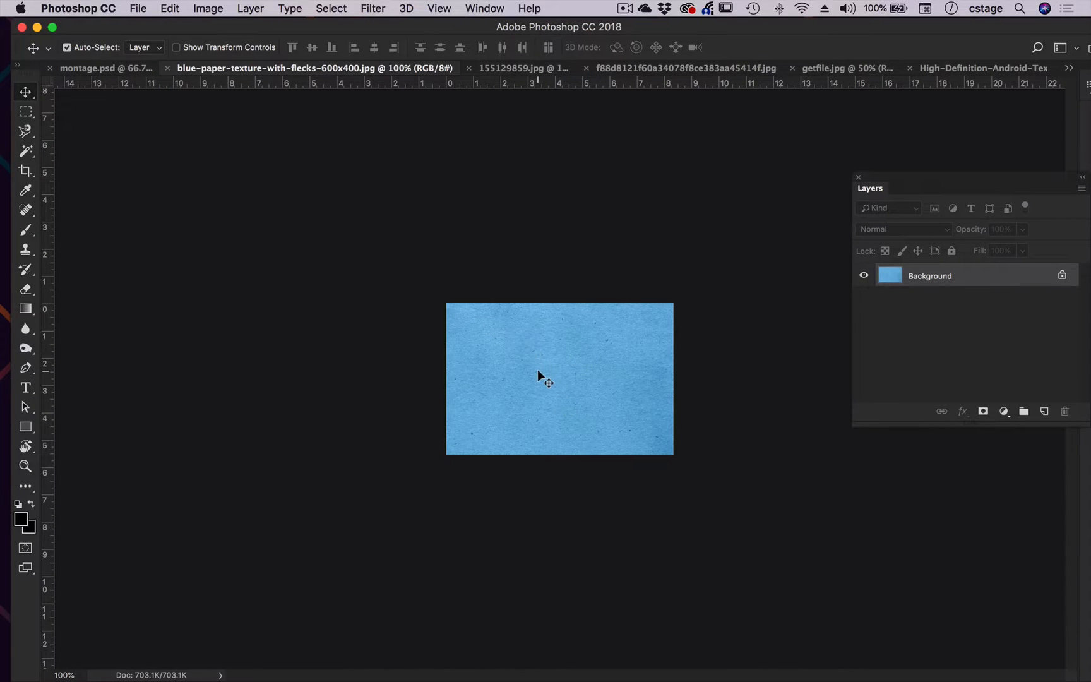
left_click(110, 68)
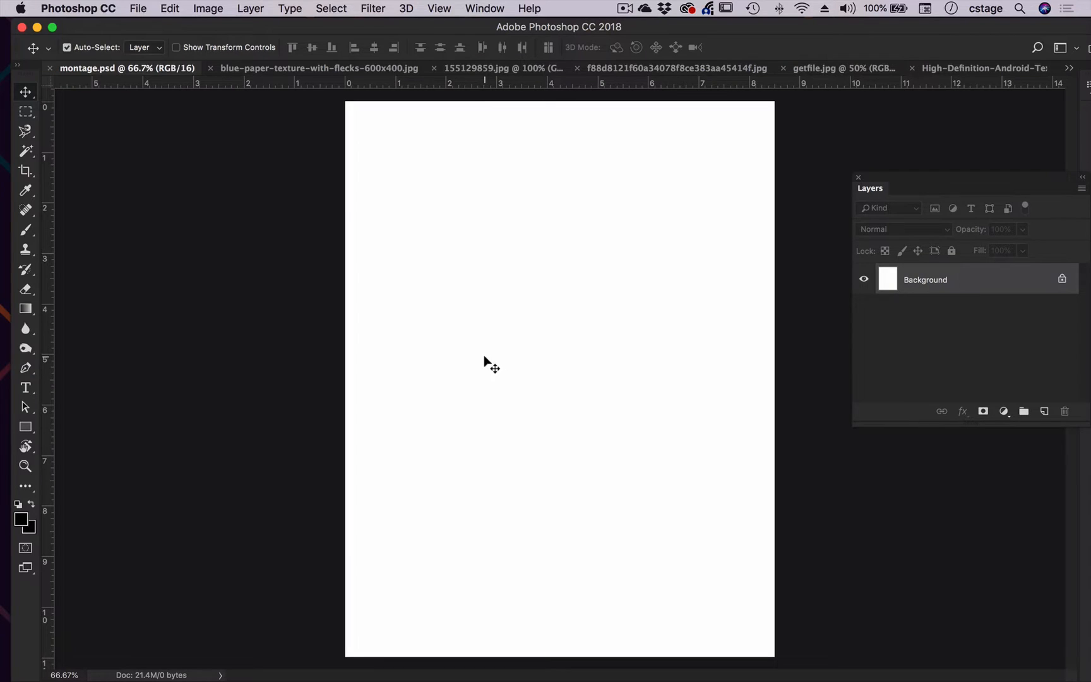
Arrange the open documents in a 6-up layout, move the Layers panel off the eye photo, and show montage.psd in its pane
left_click(485, 8)
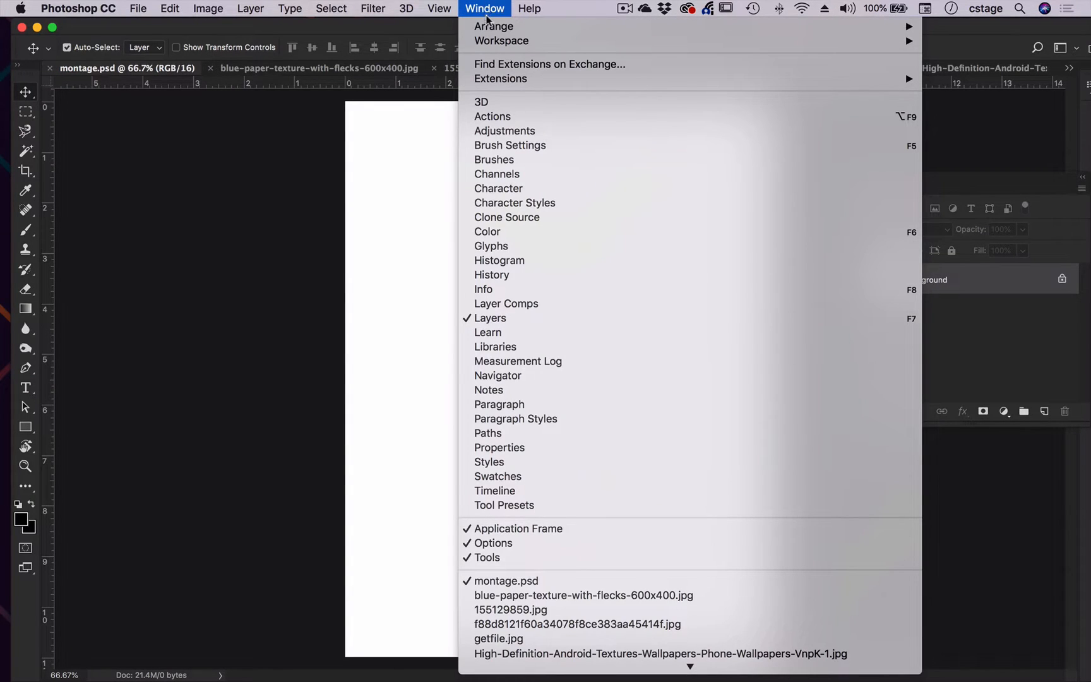
mouse_move(488, 26)
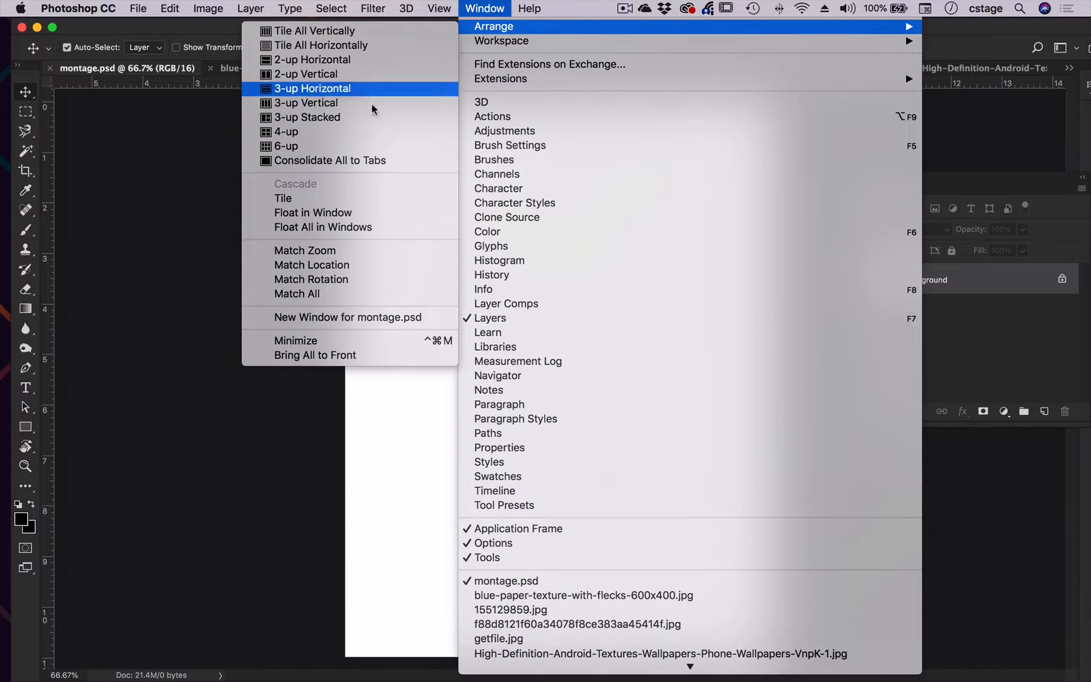
left_click(307, 152)
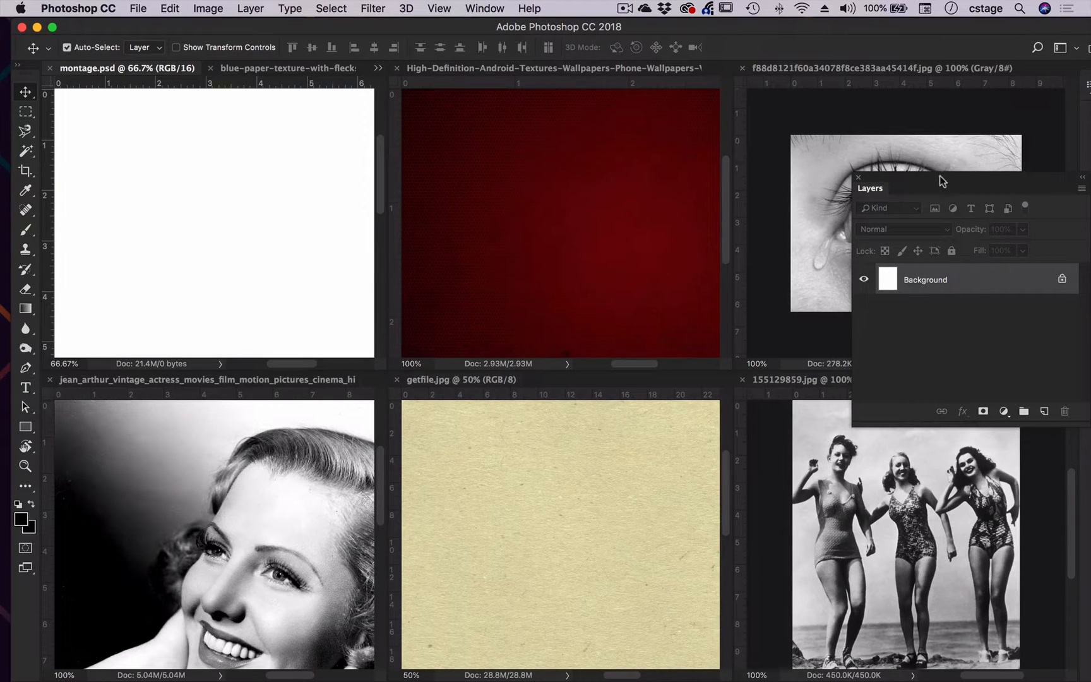
left_click_drag(953, 182, 931, 336)
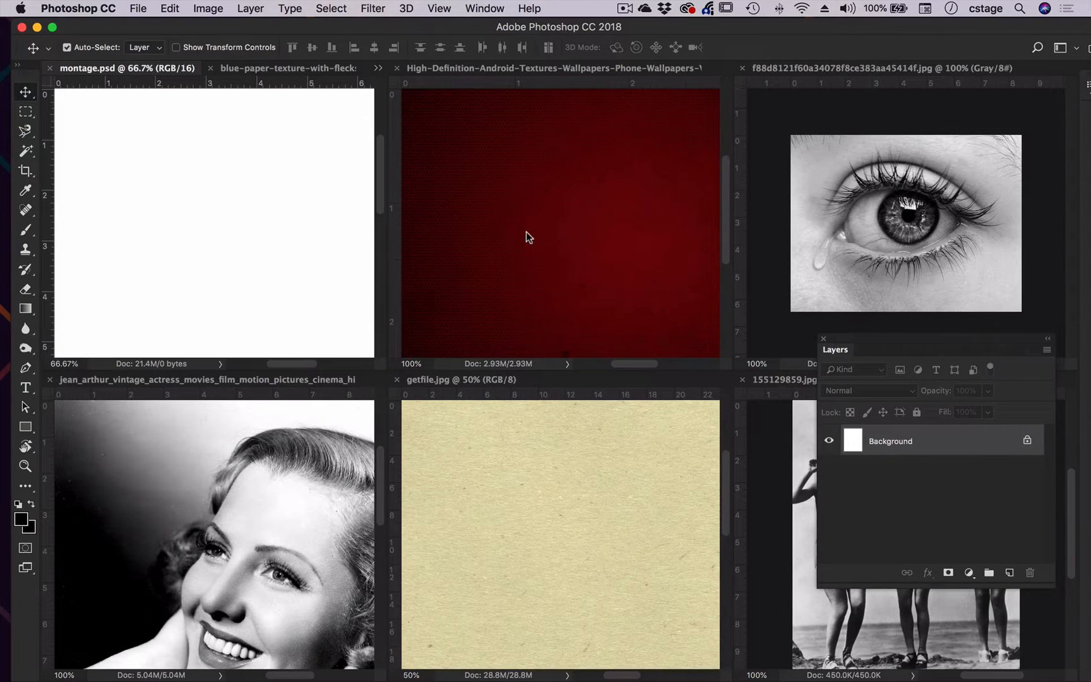
scroll(486, 217, "down", 3)
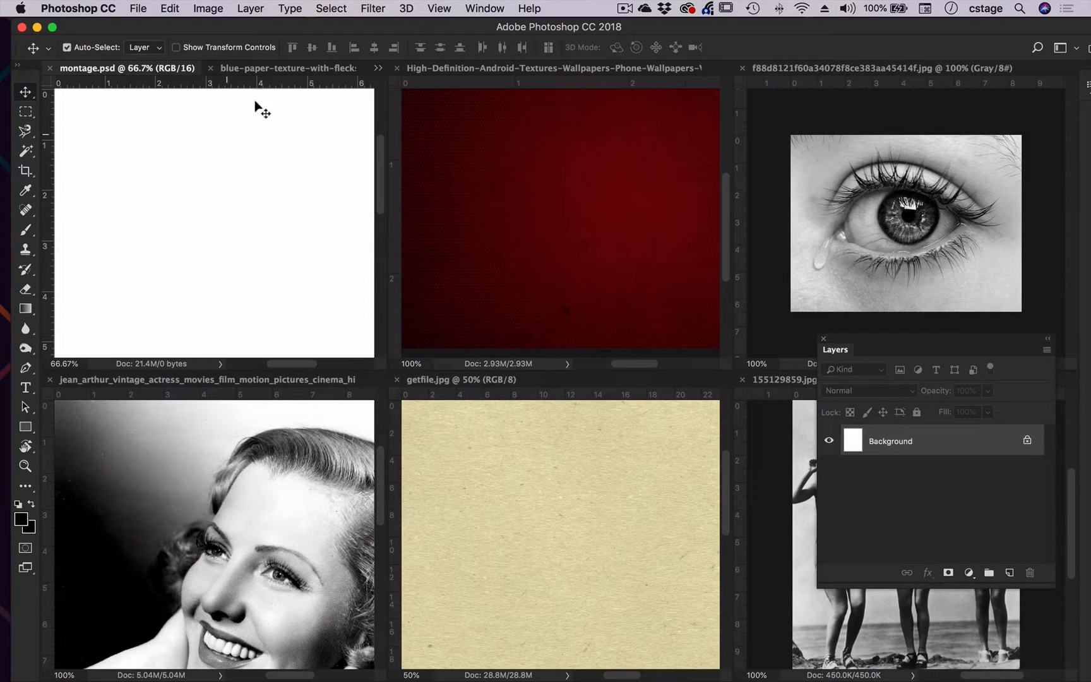
left_click(251, 66)
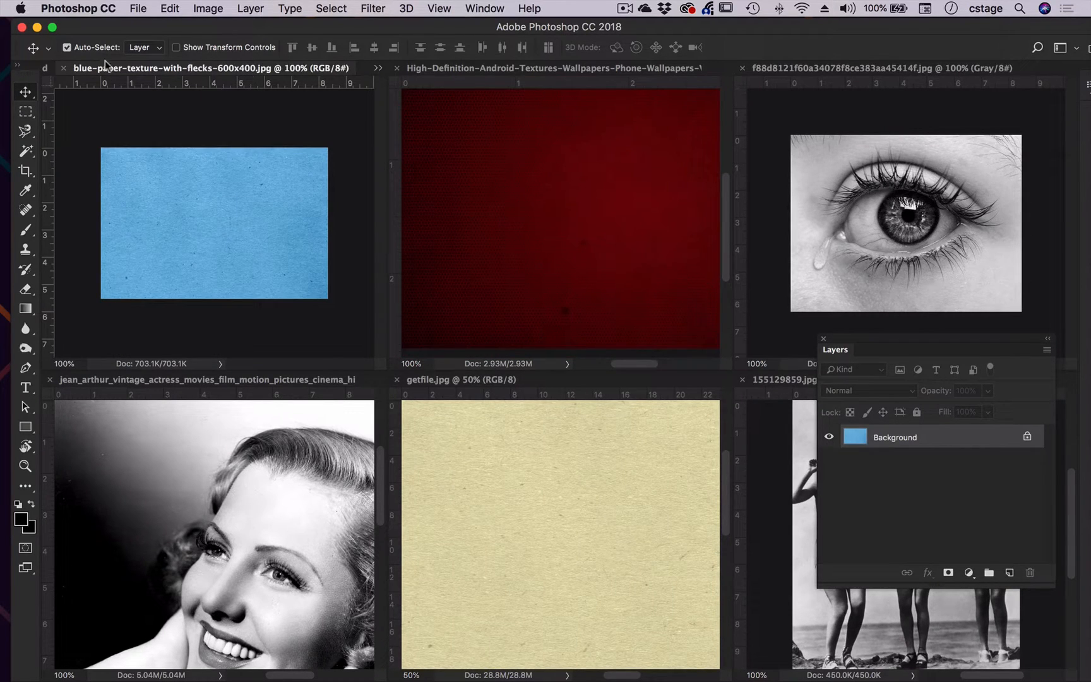
left_click(378, 68)
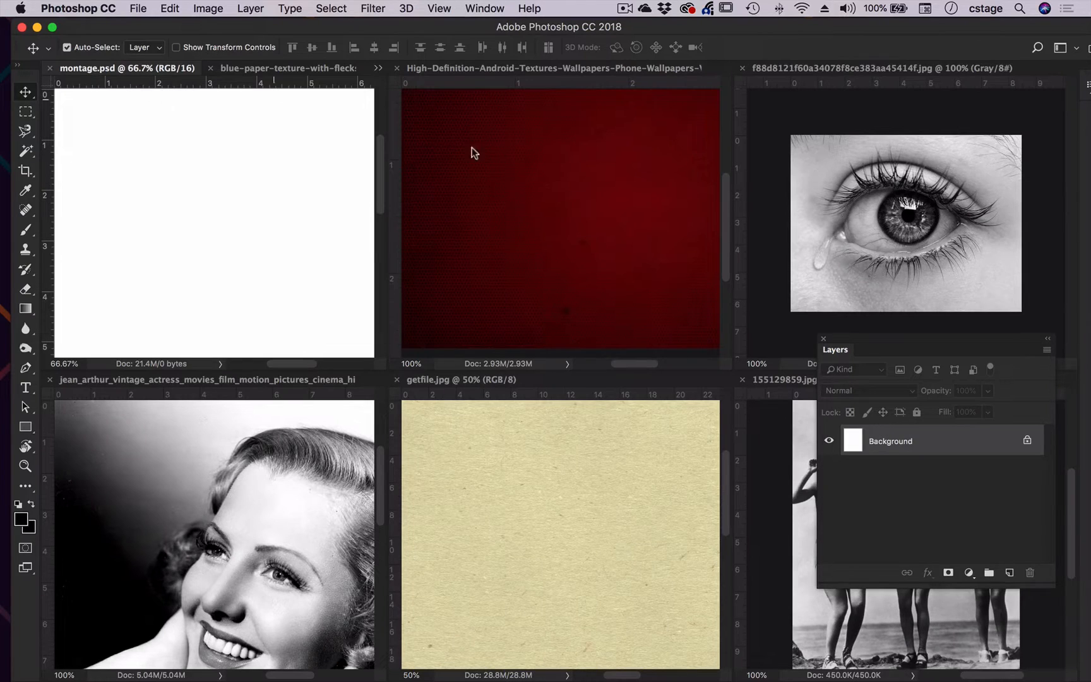
Copy the dark red texture's Background layer into montage.psd, accepting the difference in bit depth
left_click(521, 176)
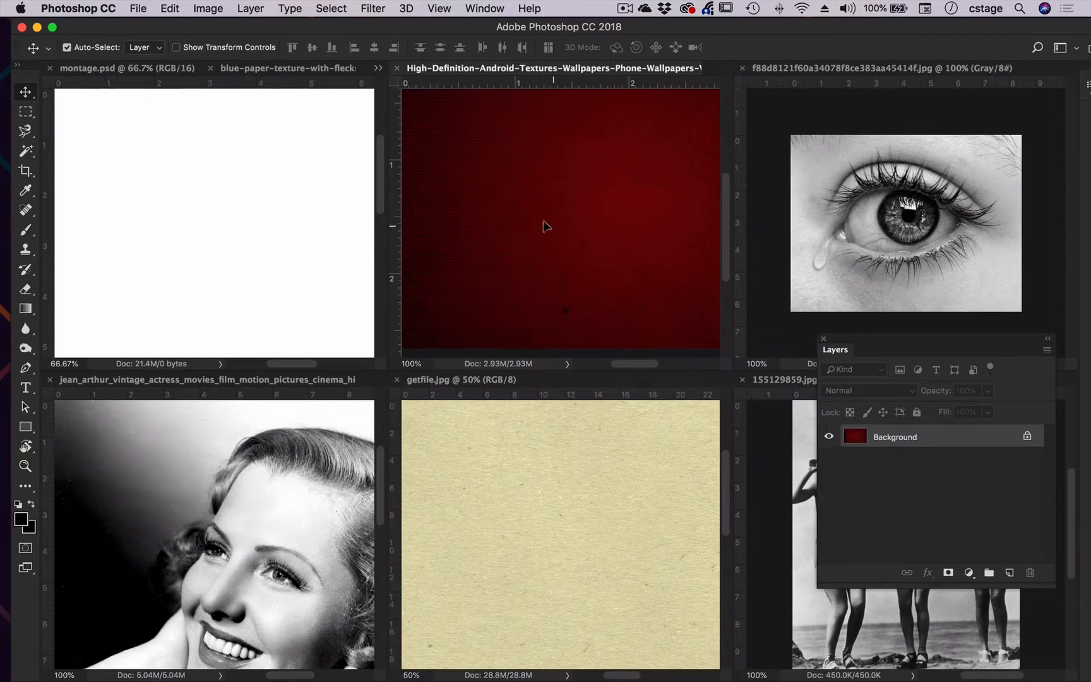
left_click_drag(546, 226, 363, 189)
left_click_drag(211, 233, 205, 238)
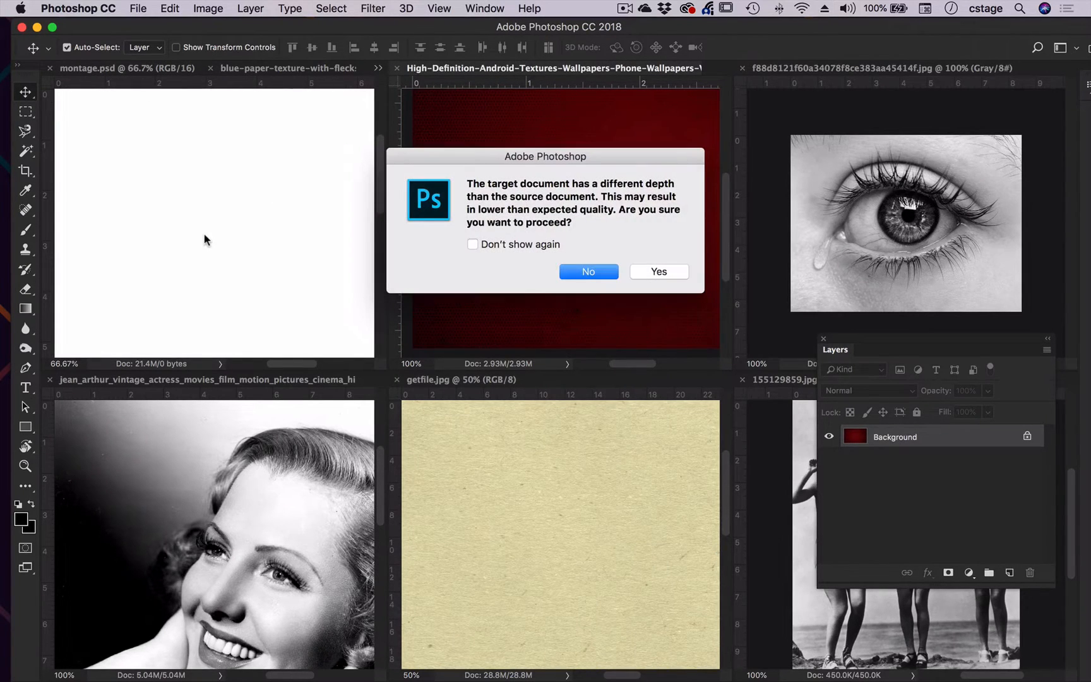
left_click(660, 272)
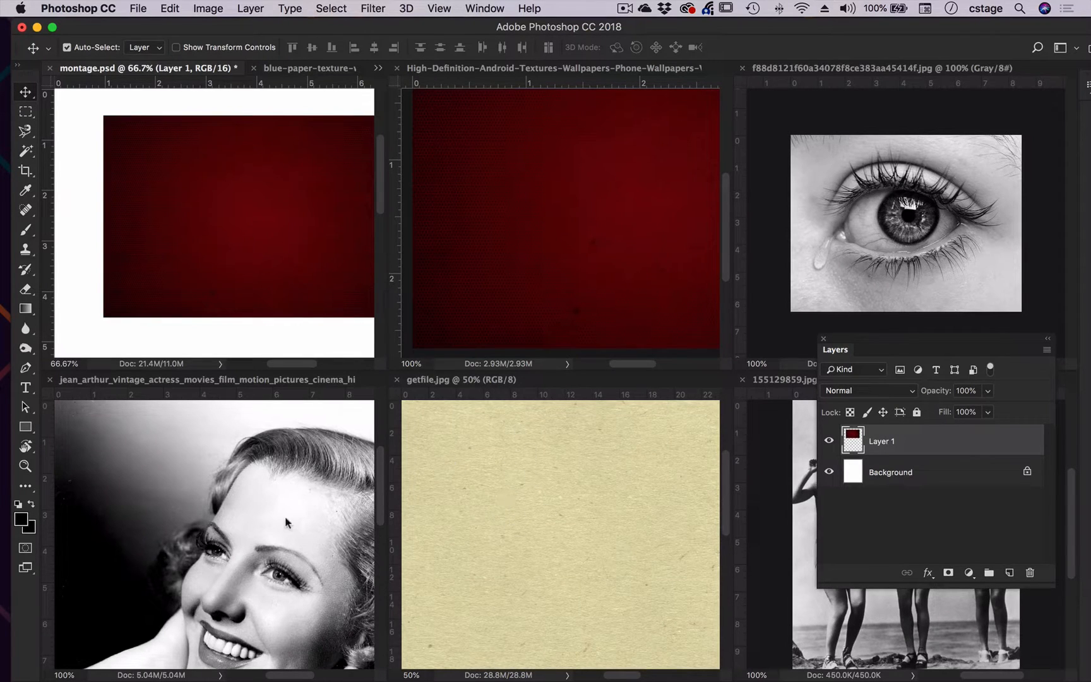
Copy the cream paper texture from getfile.jpg into montage.psd, accepting the difference in bit depth
left_click(556, 536)
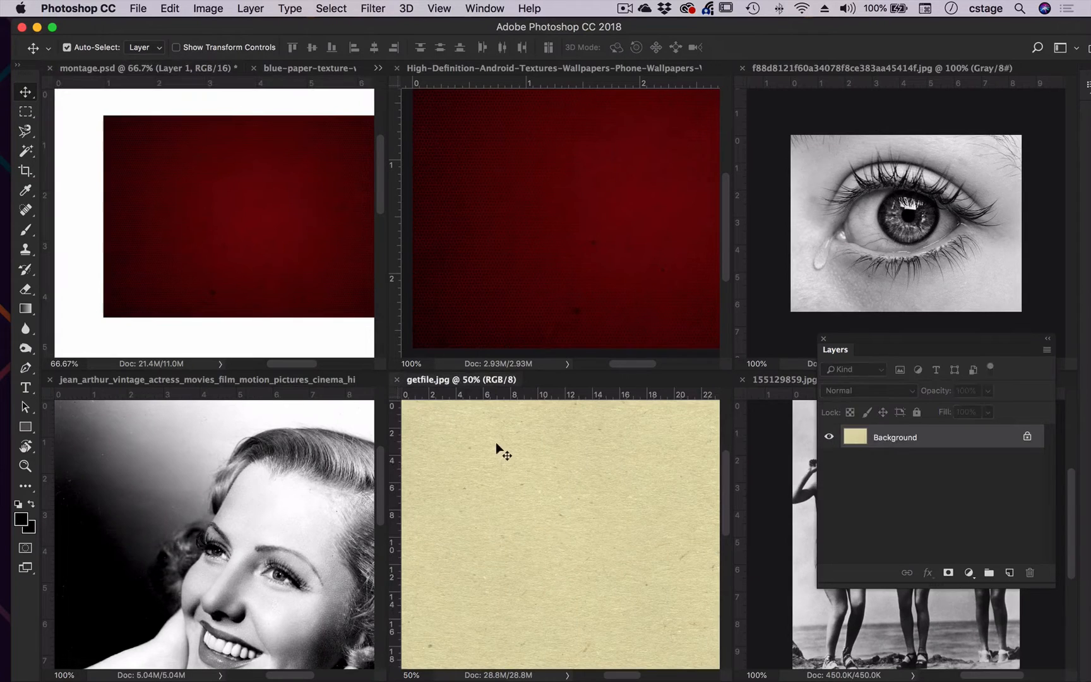
scroll(509, 492, "up", 1)
left_click_drag(285, 230, 257, 240)
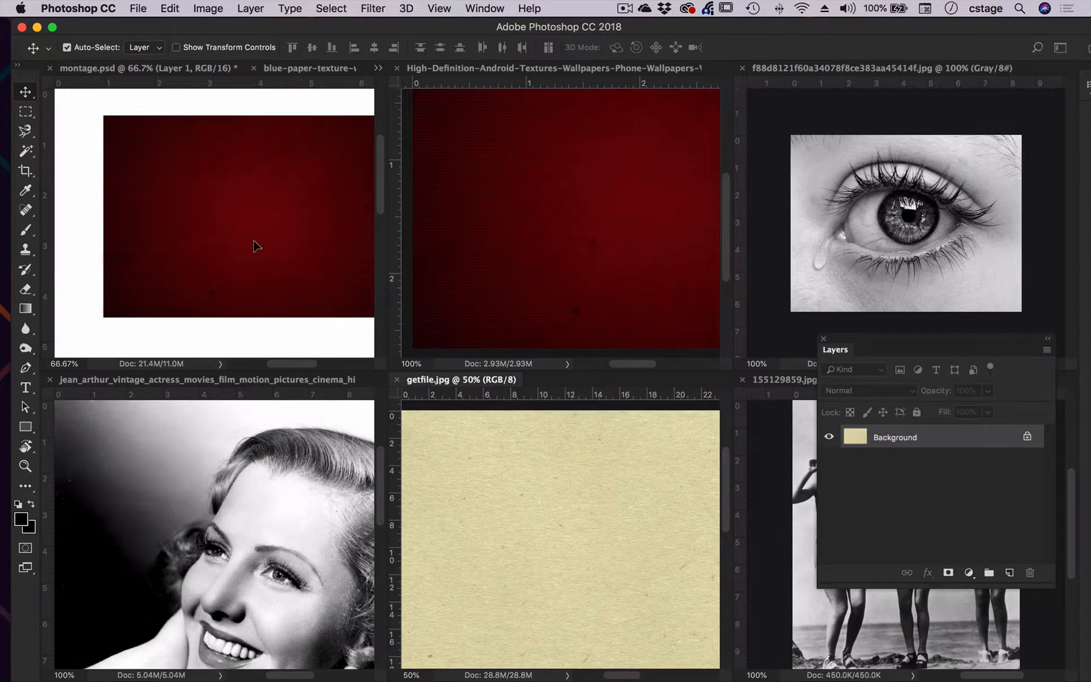
left_click(666, 272)
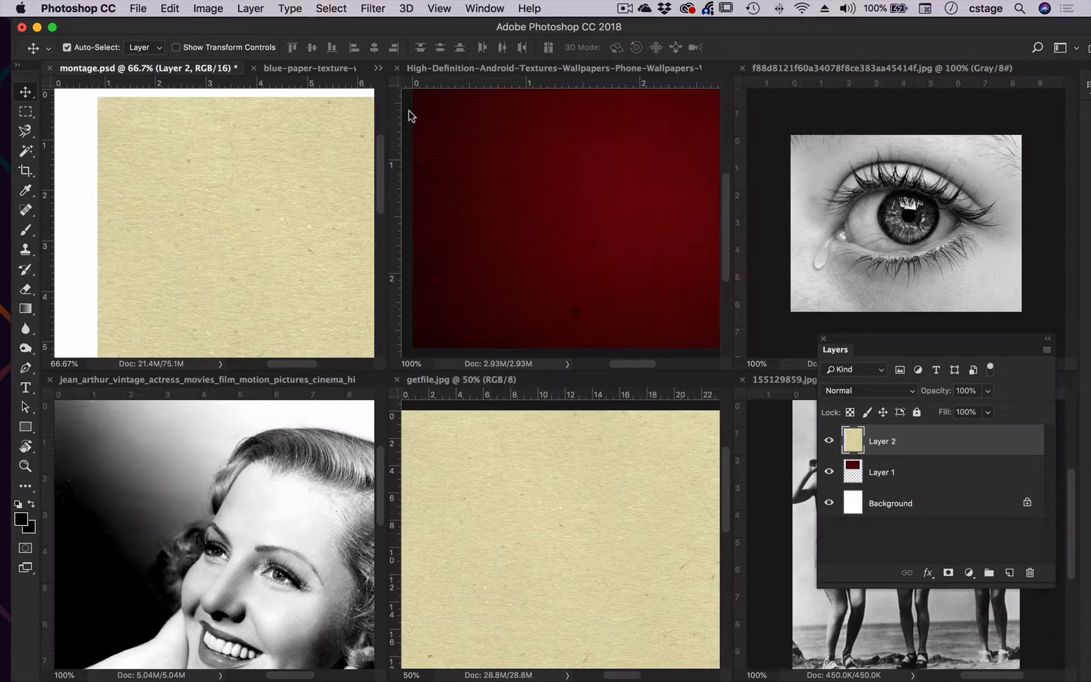
Close the dark red texture and getfile.jpg documents and bring up blue-paper-texture-with-flecks-600x400.jpg
left_click(396, 67)
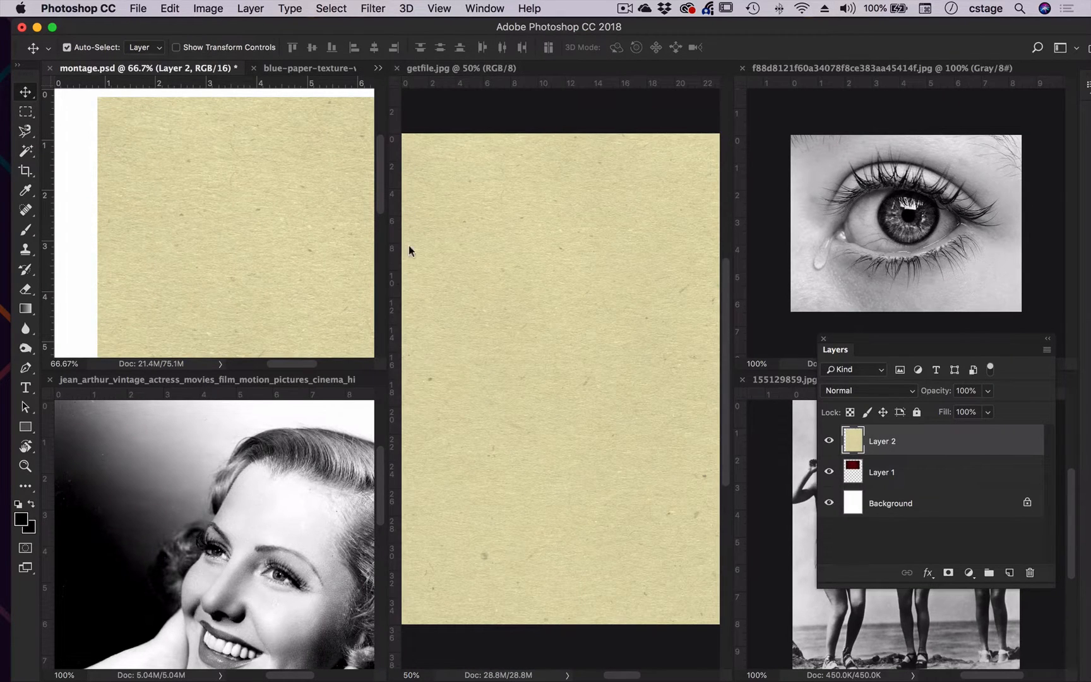
left_click(396, 68)
left_click(295, 75)
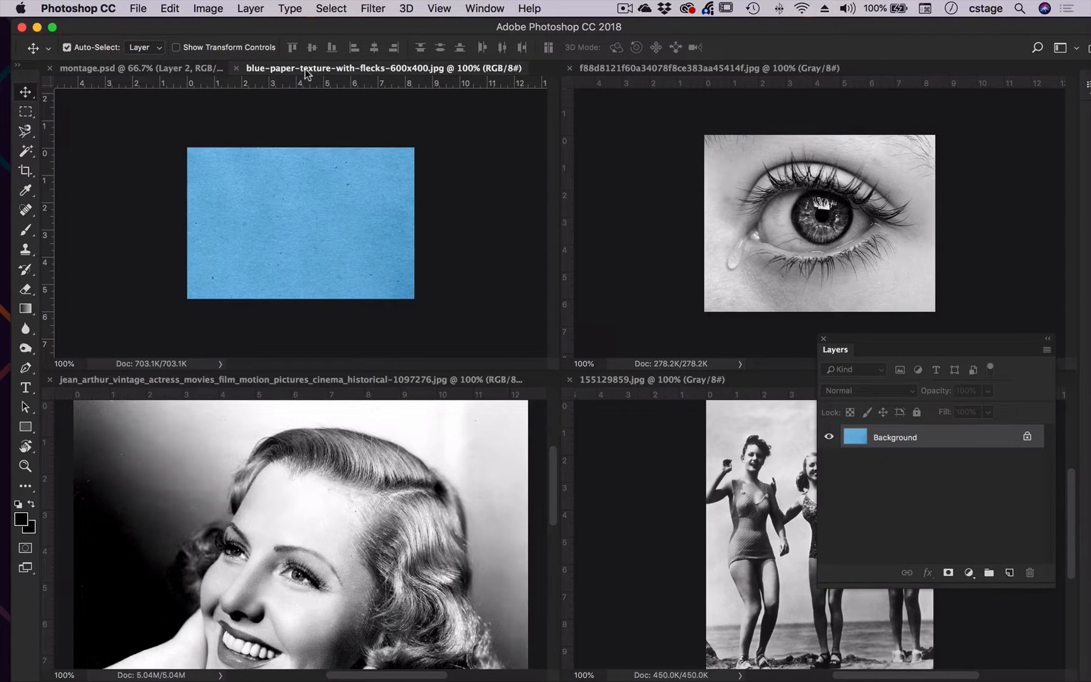
Tile all open documents vertically and move the Layers panel down off the blue paper texture
left_click(486, 9)
mouse_move(491, 42)
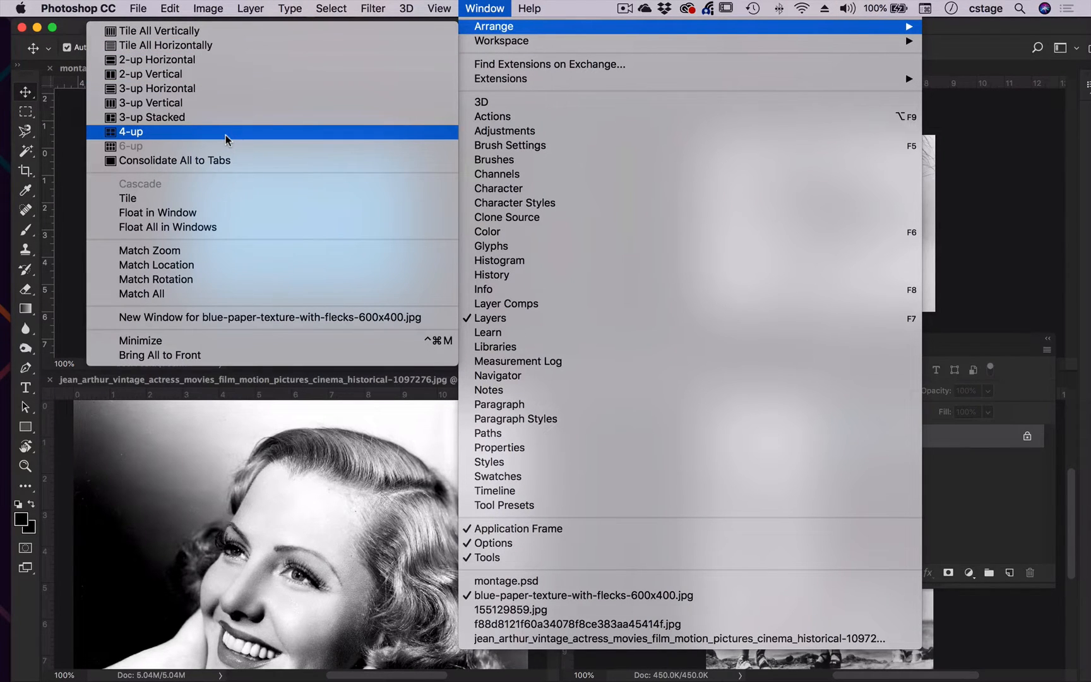
left_click(222, 32)
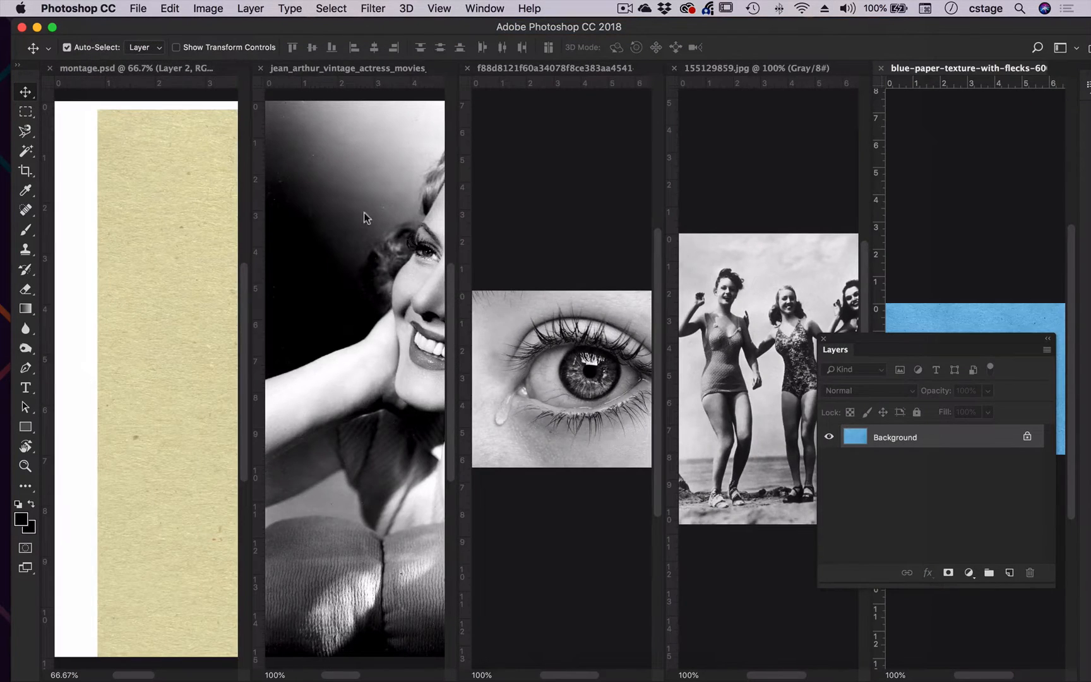
left_click_drag(913, 341, 913, 502)
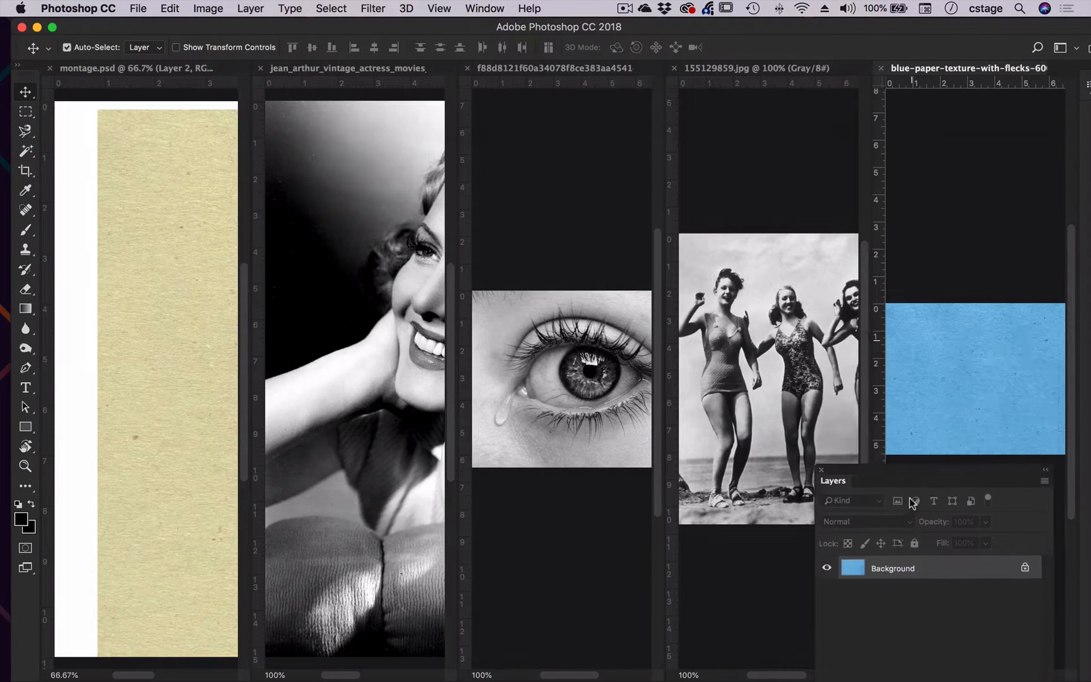
Copy the blue paper texture into montage.psd, accepting the bit depth difference, and close the blue texture document
left_click_drag(1026, 367, 204, 365)
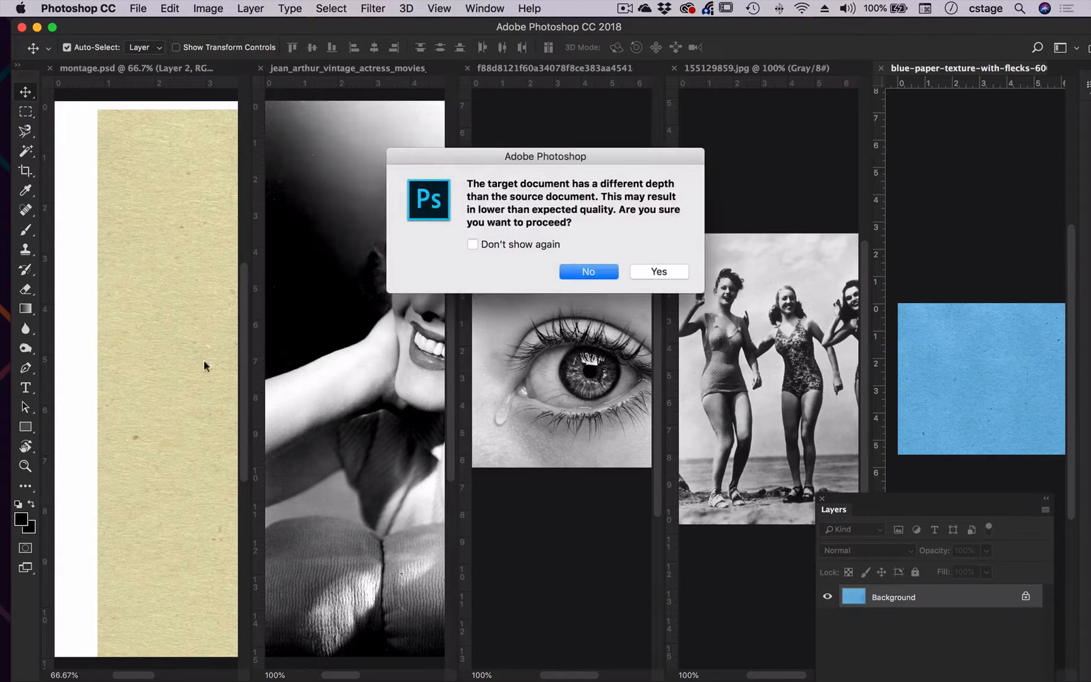
left_click(659, 271)
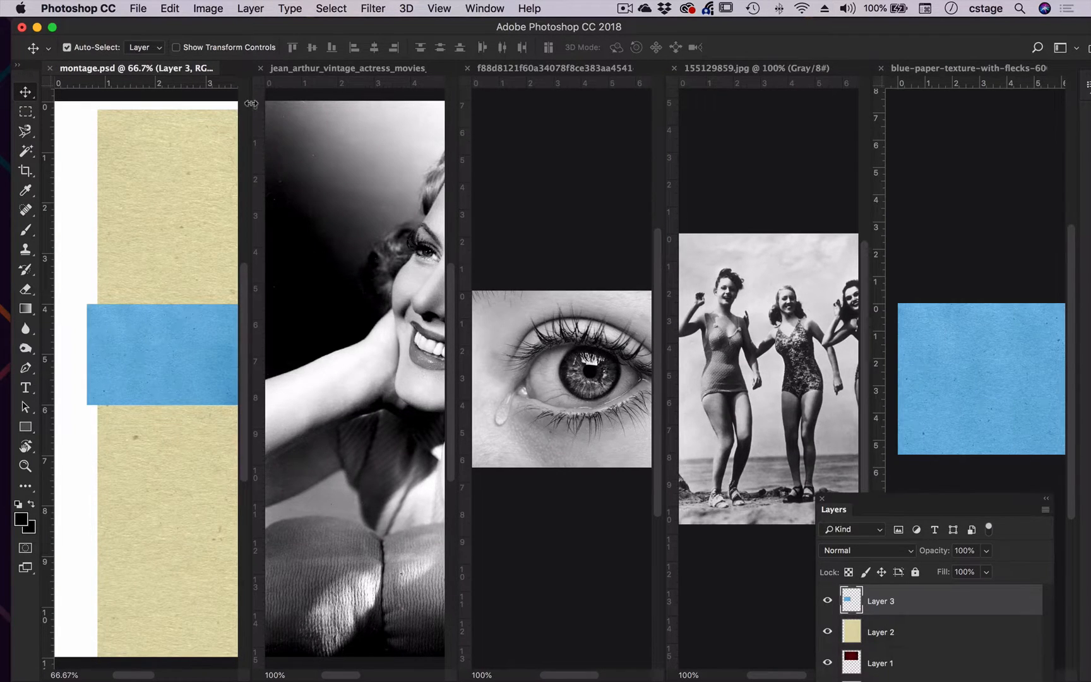
left_click_drag(252, 104, 387, 113)
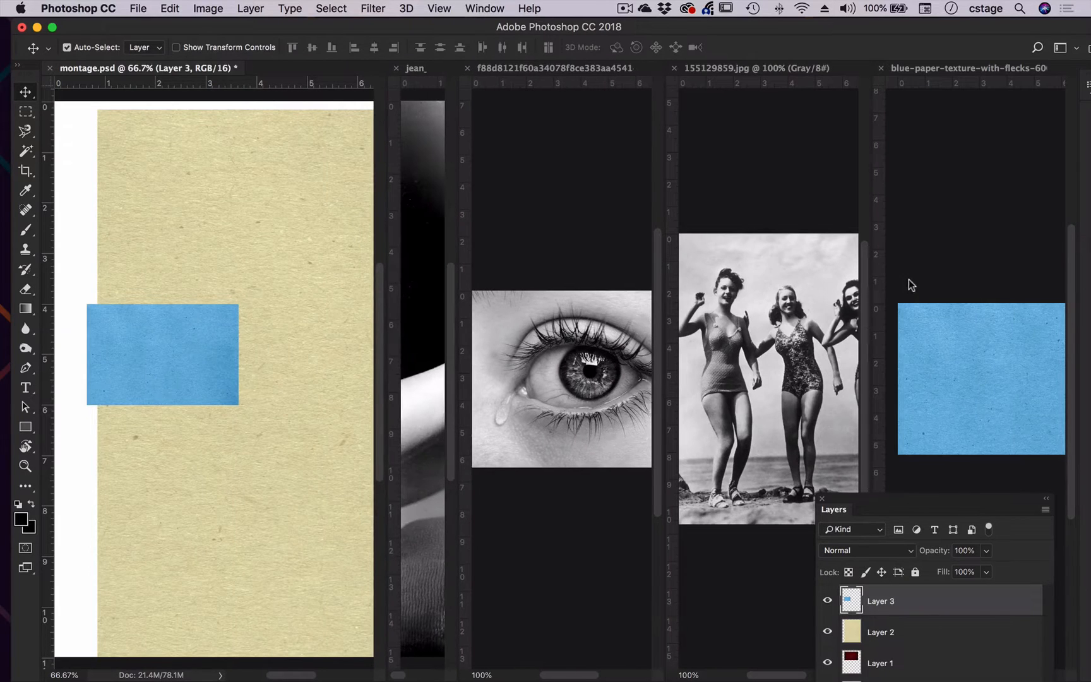
left_click(882, 69)
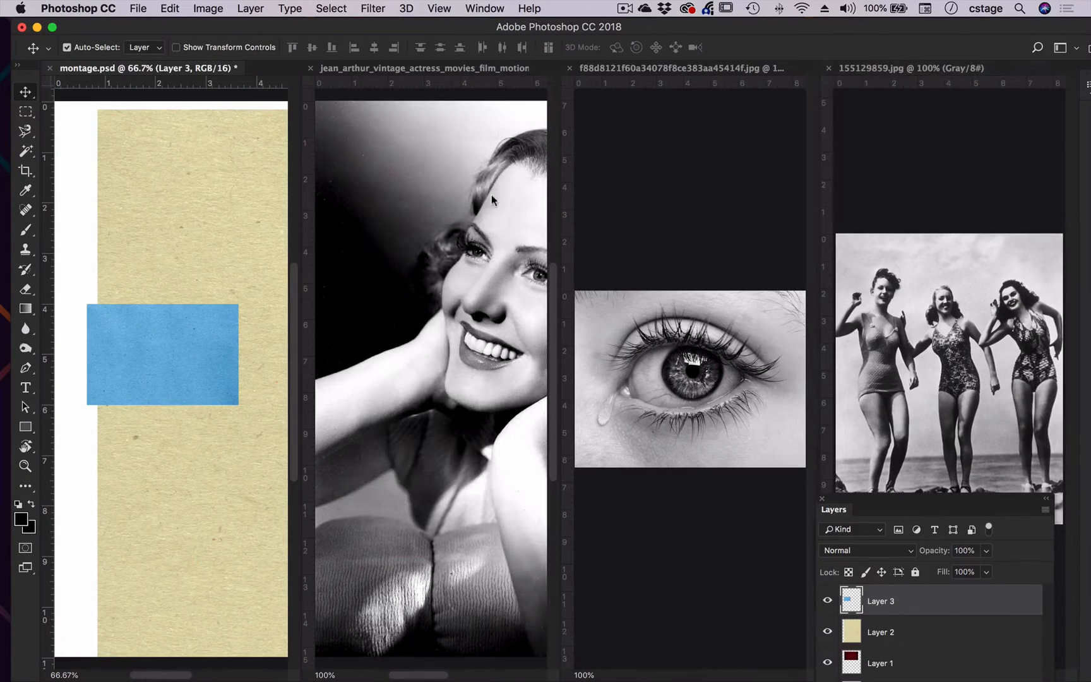
Consolidate all open documents to tabs and move the Layers panel up beside the montage.psd canvas
left_click(439, 8)
mouse_move(471, 8)
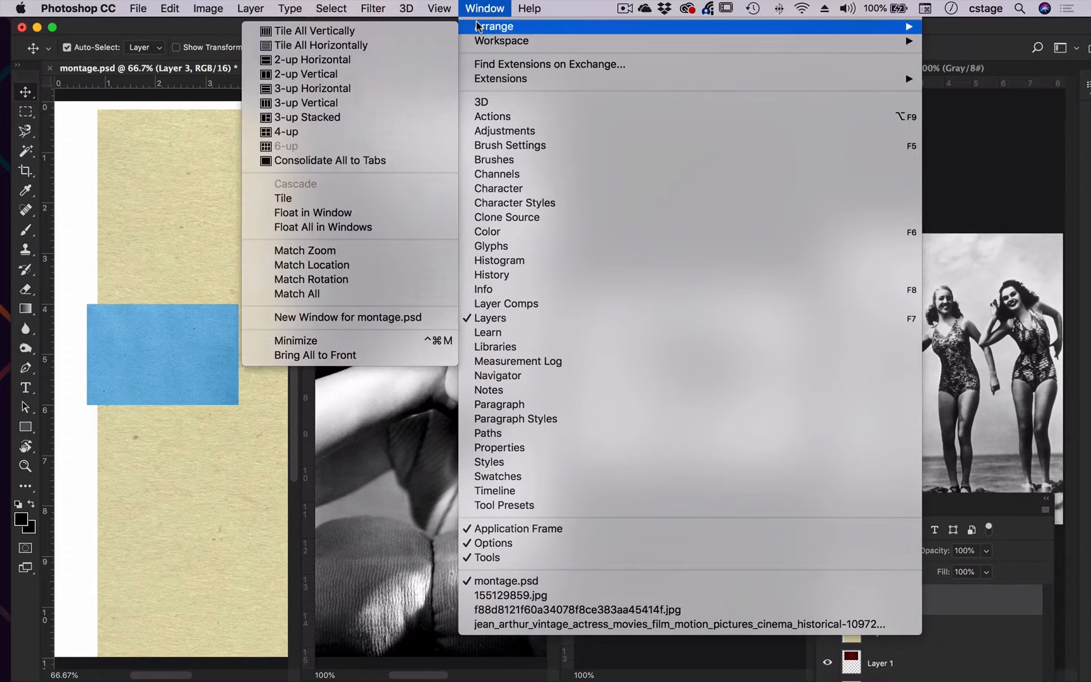
left_click(369, 162)
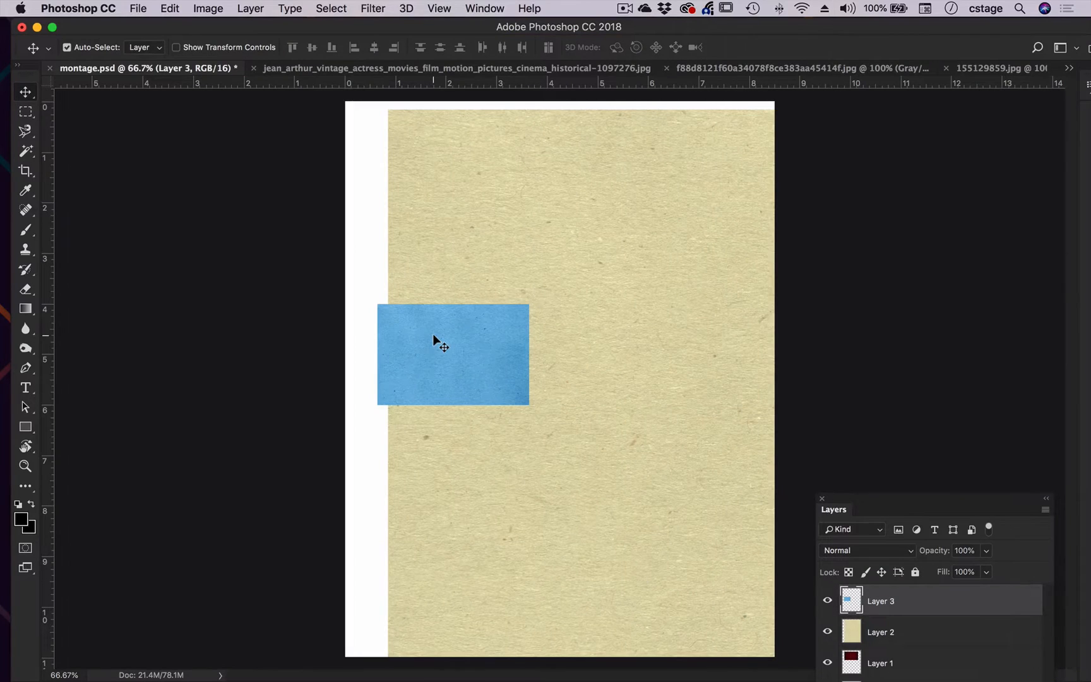
left_click_drag(845, 493, 832, 202)
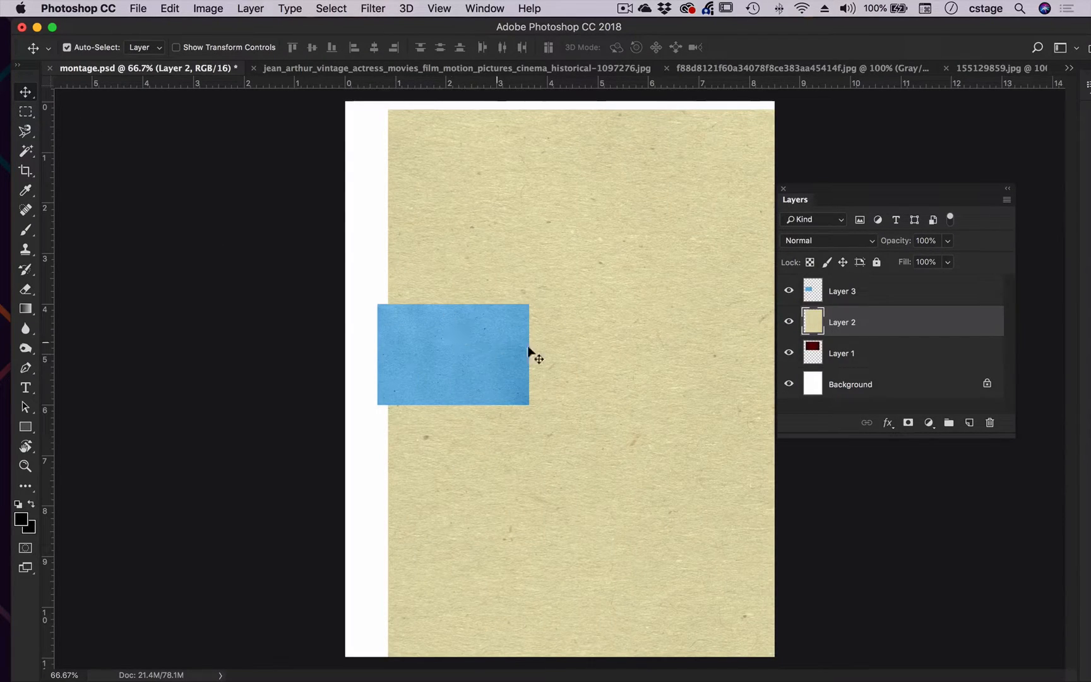
Move the cream paper texture on Layer 2 about 1.6 inches right and 3 inches down to uncover the dark red texture
left_click(852, 291)
left_click(842, 352)
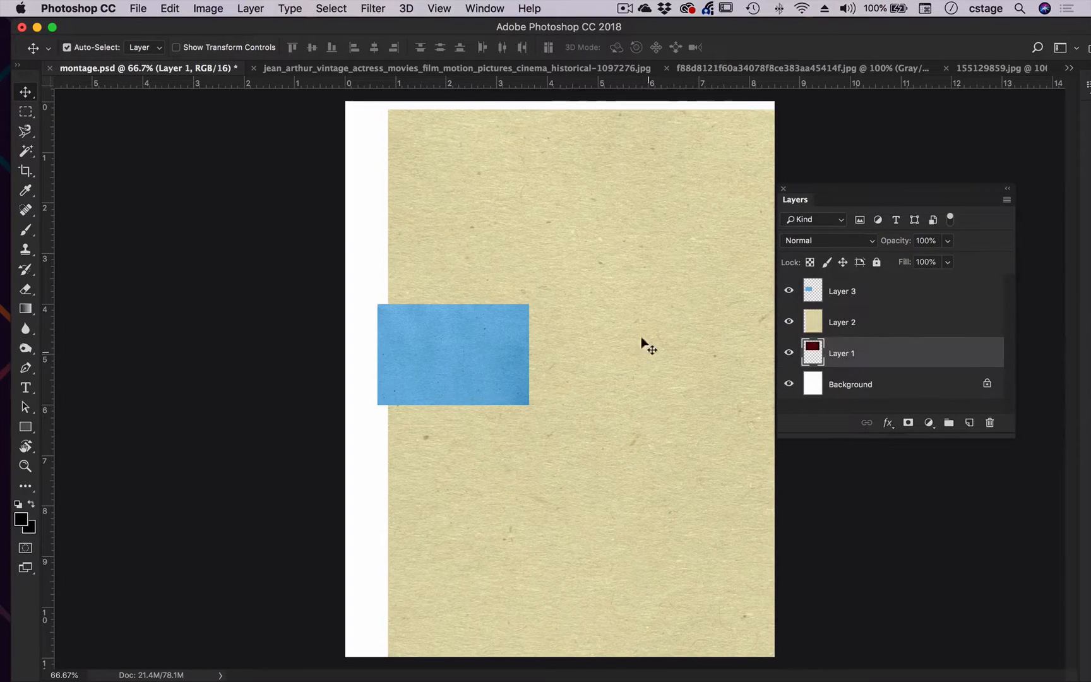
left_click(584, 243)
left_click_drag(523, 209, 591, 322)
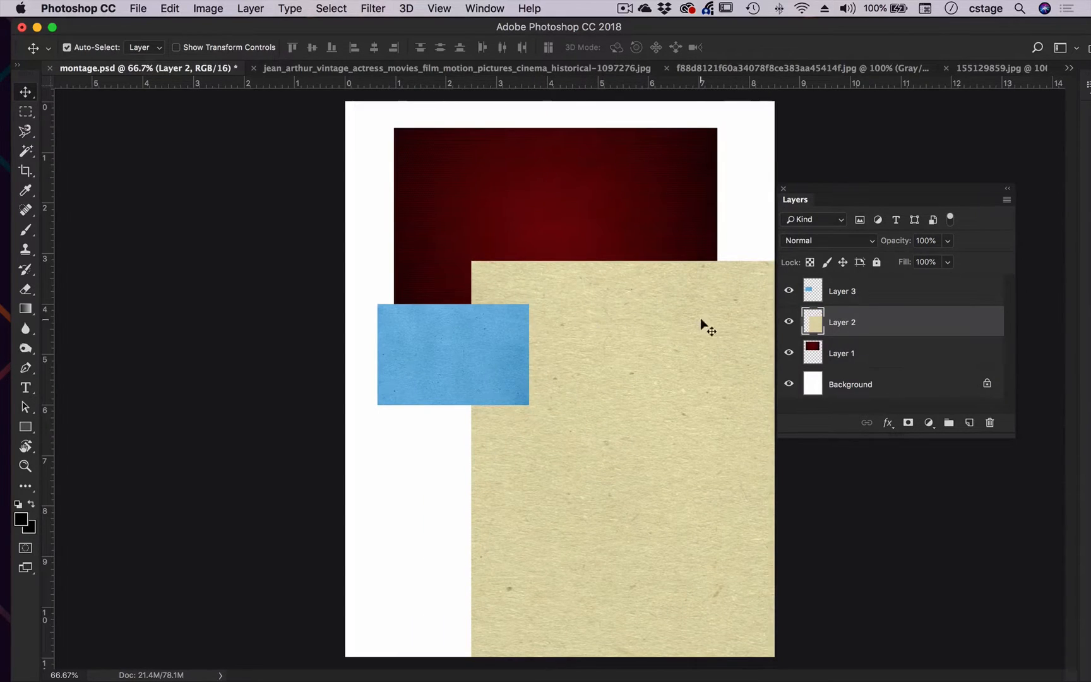
Bring the dark red texture's layer to the top of the stack and move the cream texture to cover the whole canvas
mouse_move(538, 211)
left_mouse_down()
mouse_move(503, 226)
mouse_move(517, 207)
left_mouse_up()
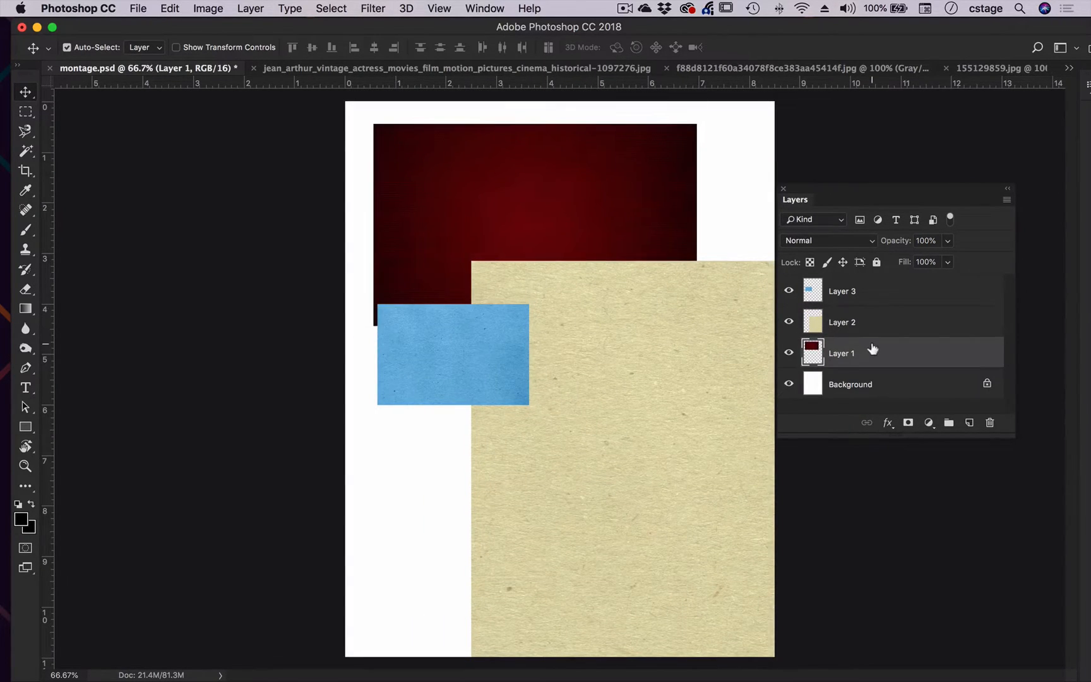
left_click_drag(872, 349, 867, 282)
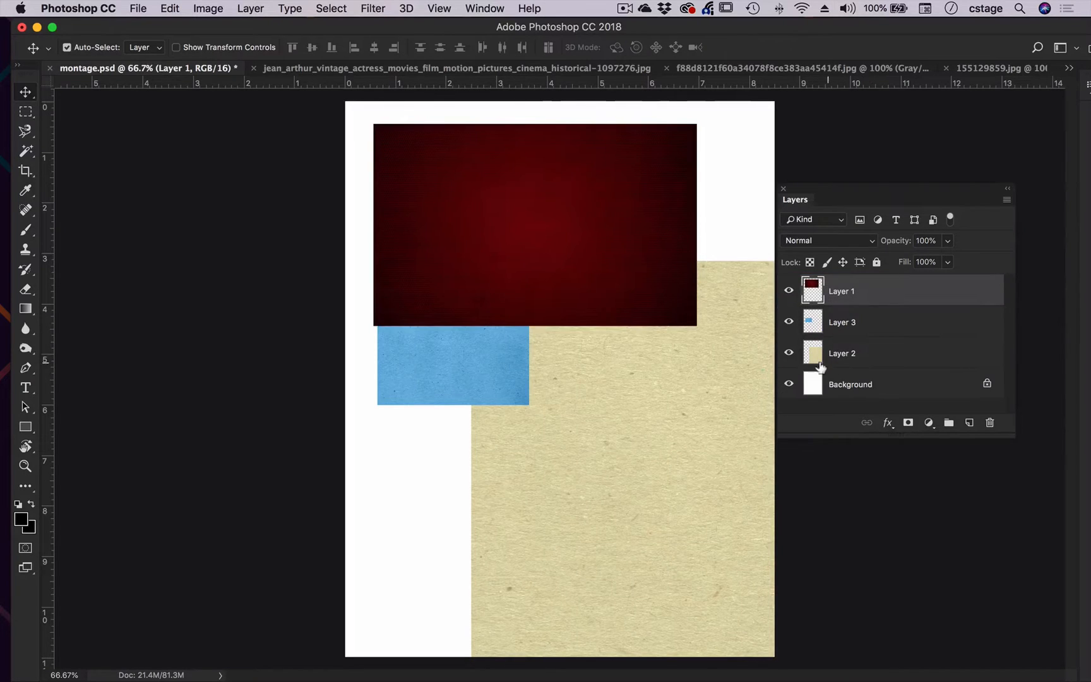
left_click_drag(648, 417, 515, 269)
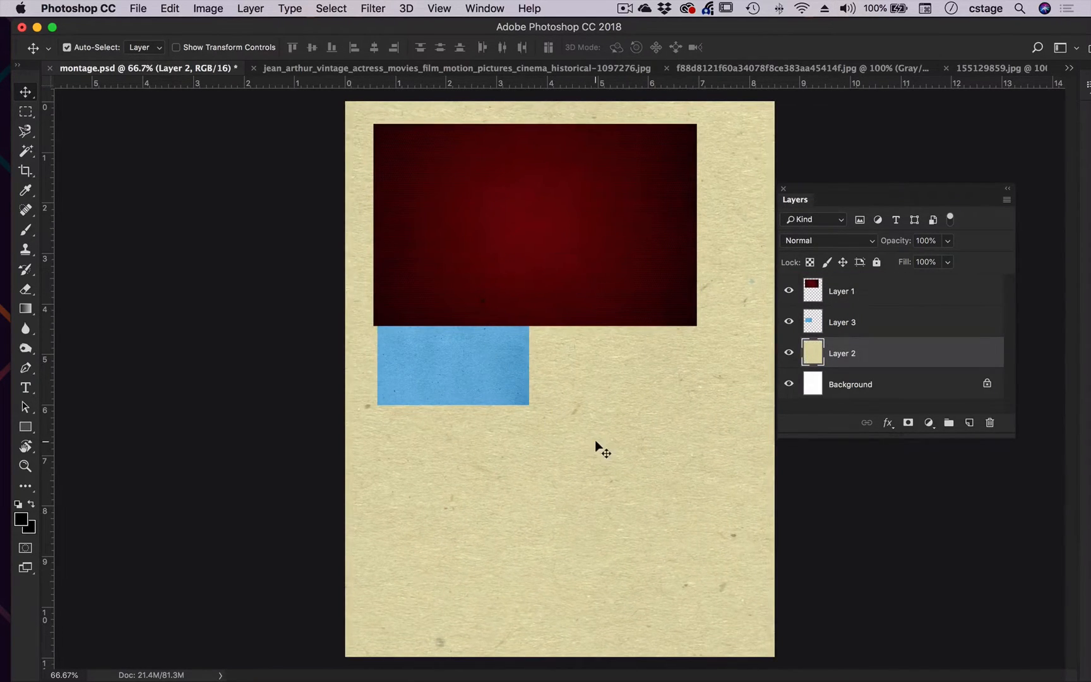
Move the blue texture about 2.5 inches down and the dark red texture about half an inch right and down
left_click(839, 322)
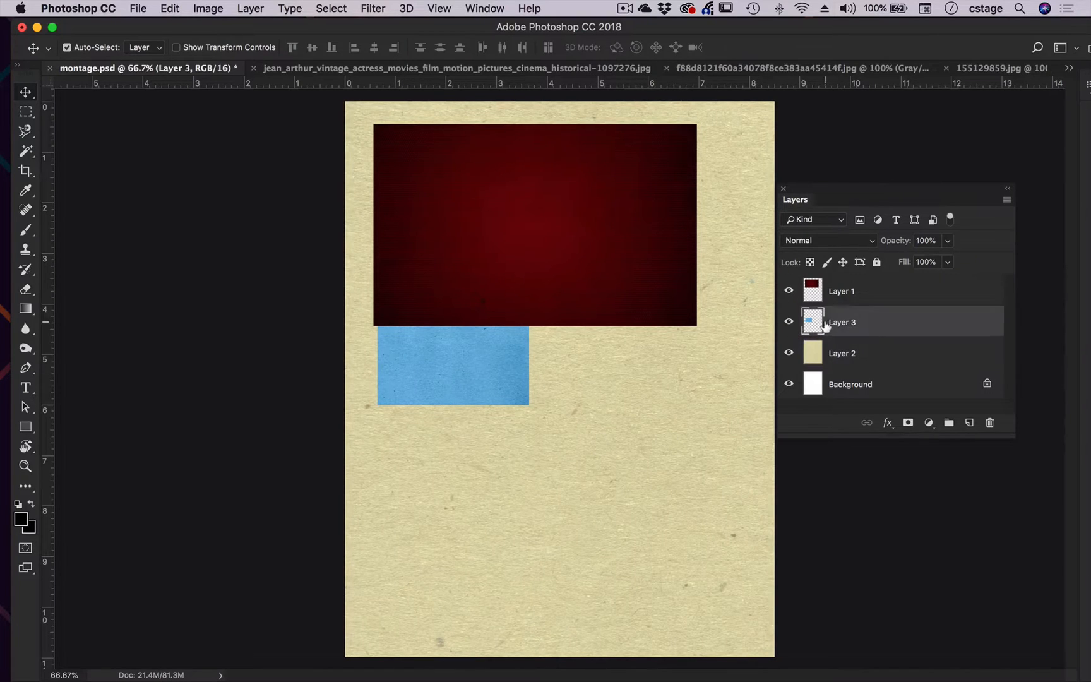
left_click_drag(500, 386, 502, 483)
left_click_drag(579, 278, 602, 301)
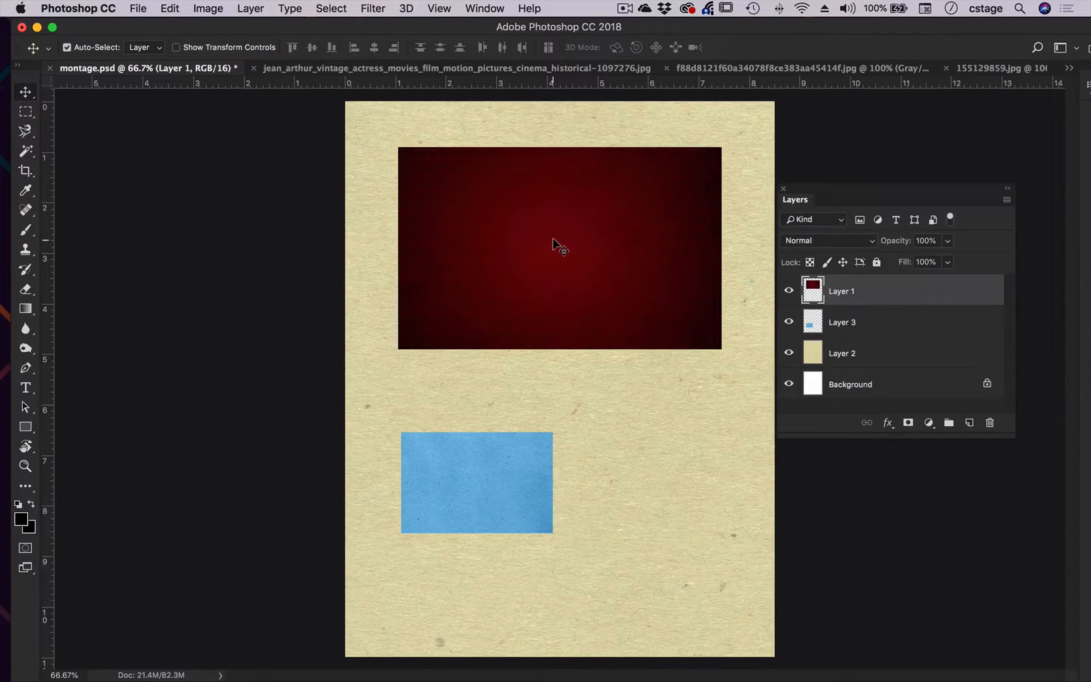
Free-transform the dark red texture to about 132.6% scale and 42.84° rotation, placing it diagonally across the canvas's upper-right corner
key("super")
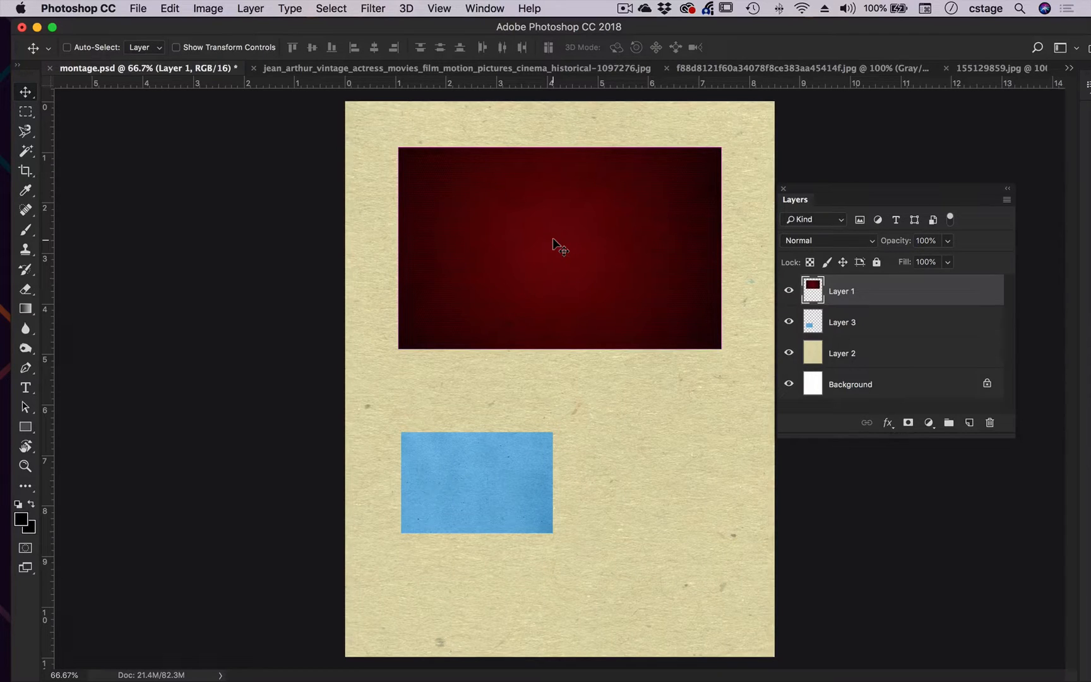
key("super+t")
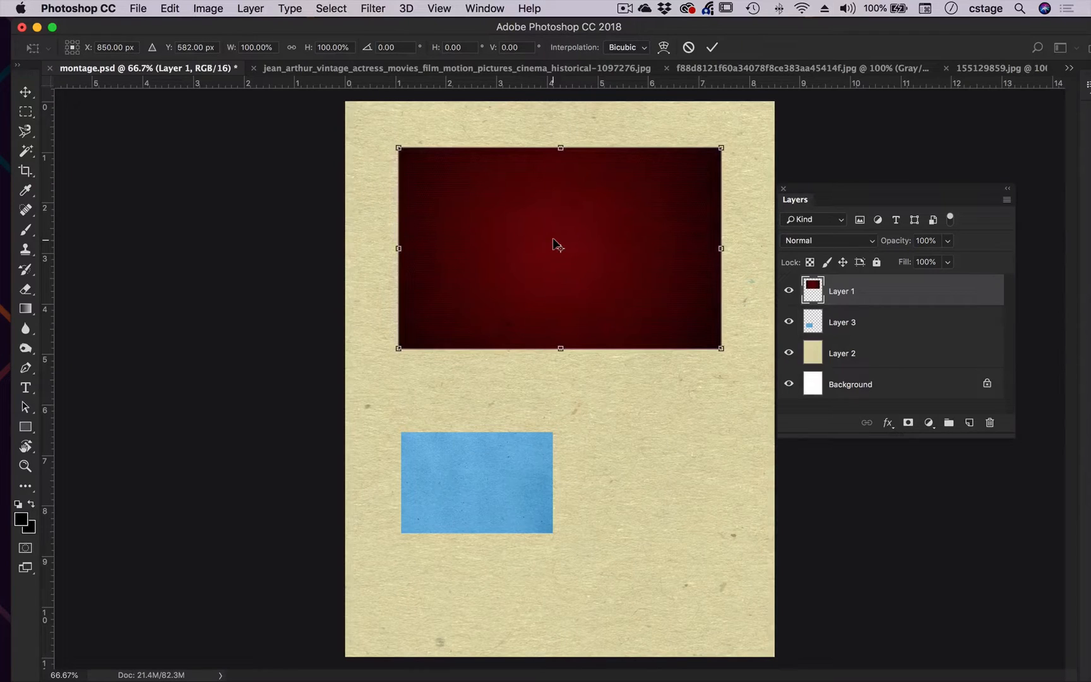
left_click(169, 8)
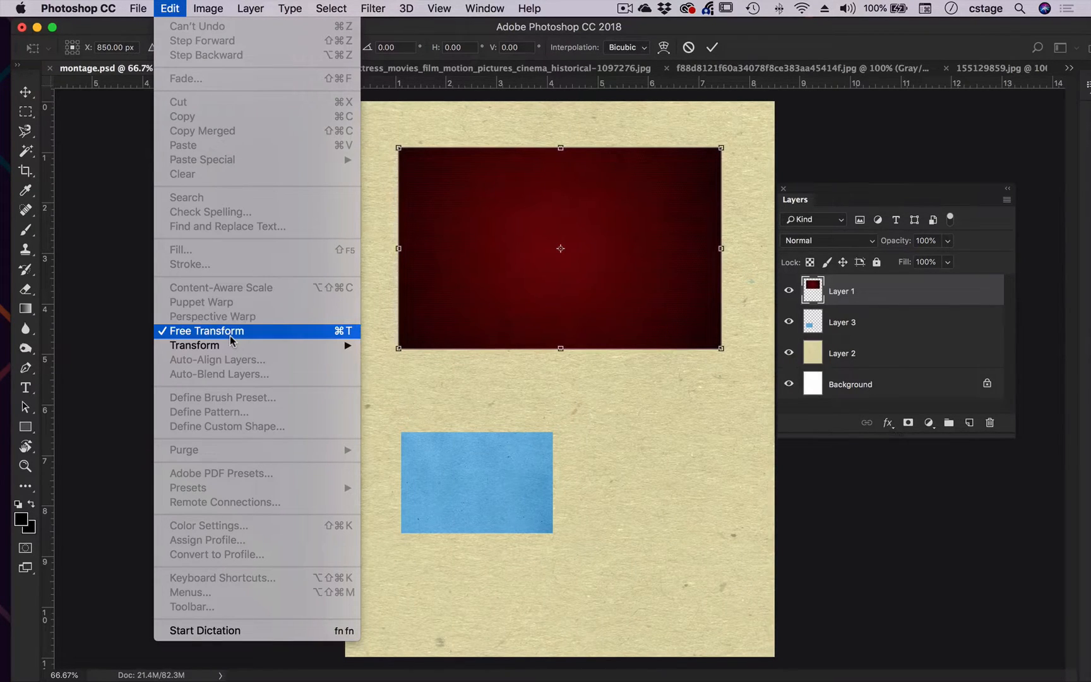
left_click(624, 352)
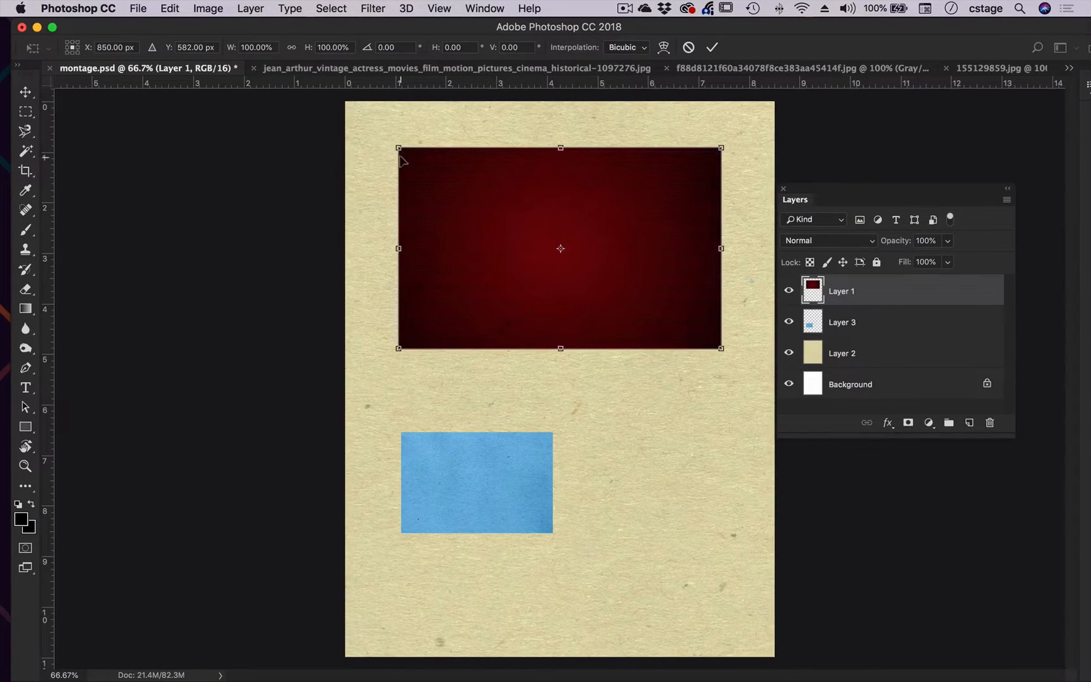
left_click_drag(398, 148, 506, 3)
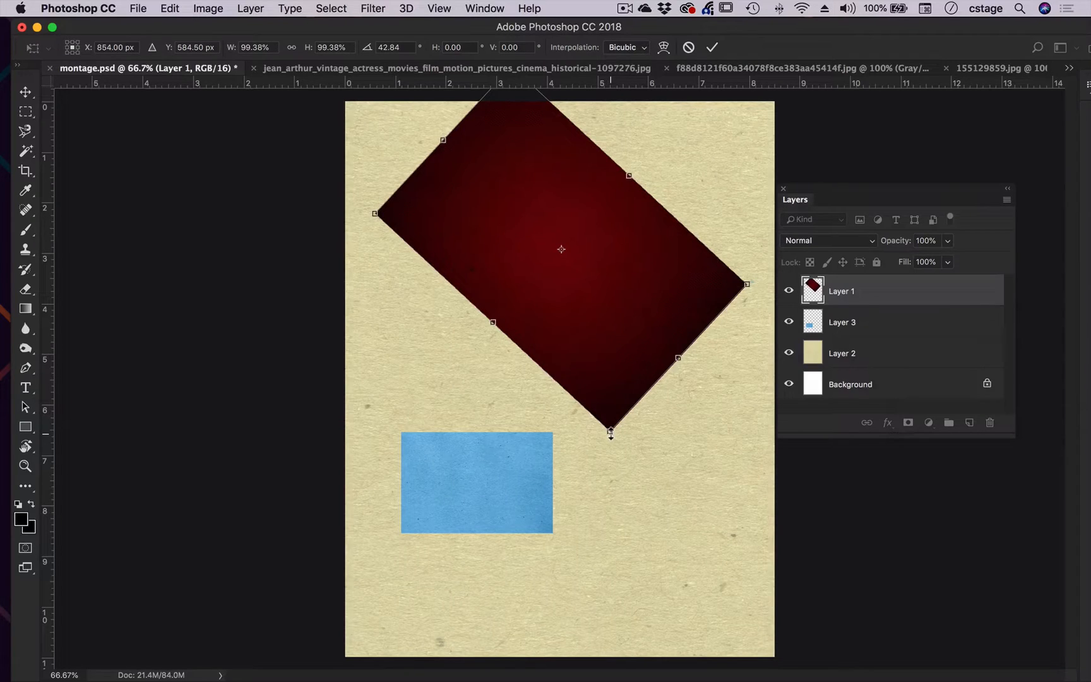
left_click_drag(610, 433, 694, 542)
left_click_drag(653, 480, 785, 312)
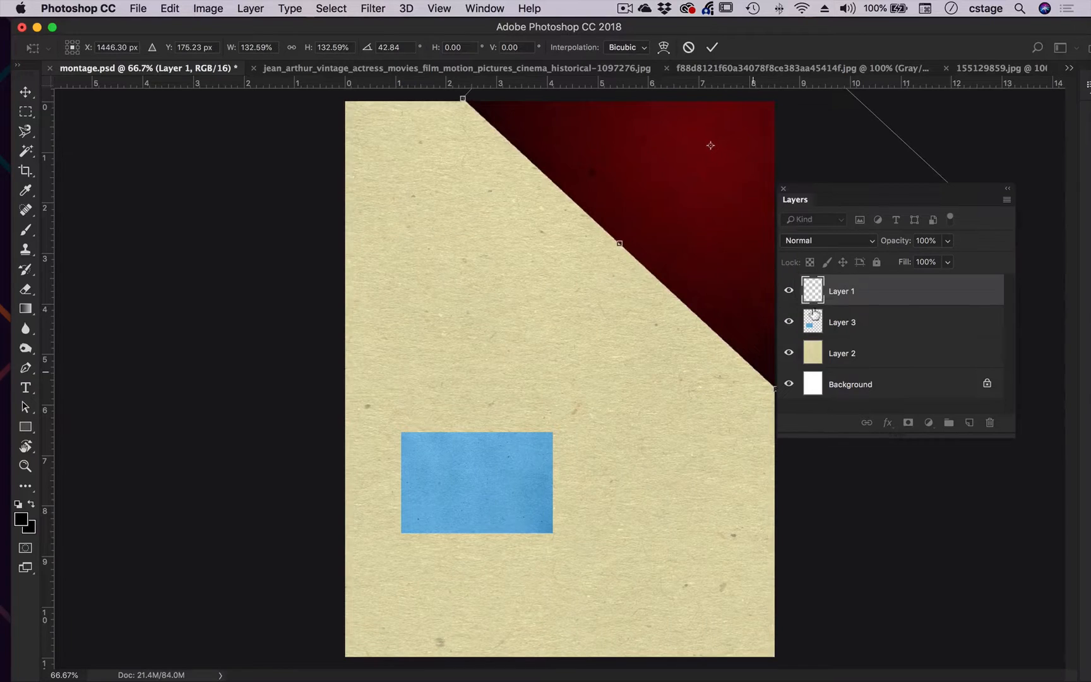
left_click_drag(840, 190, 949, 389)
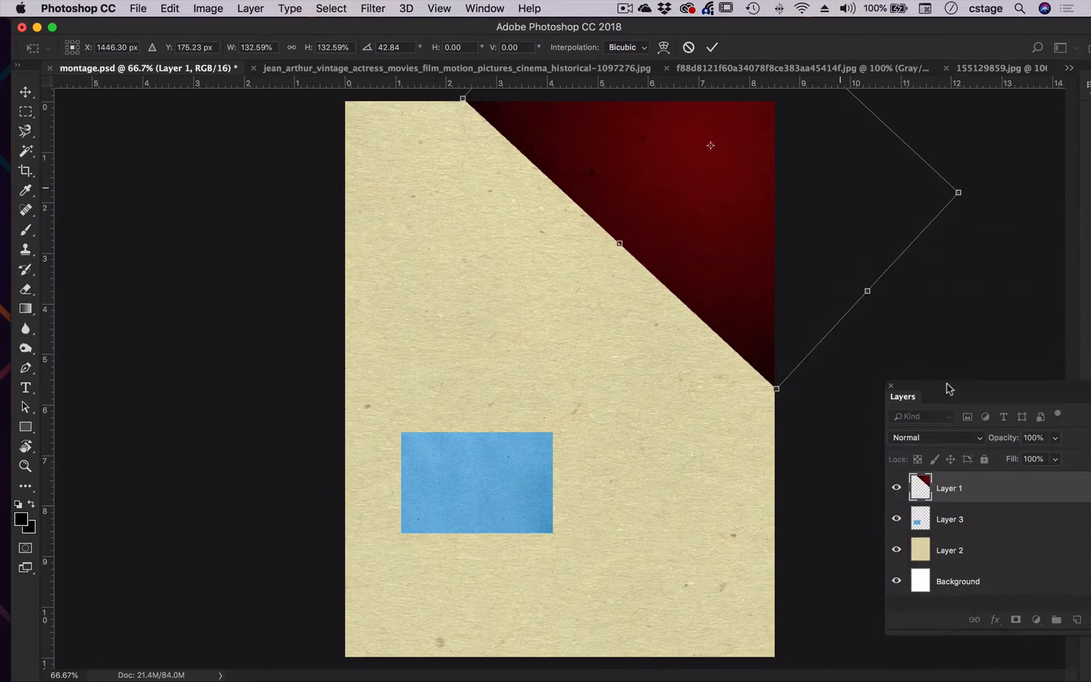
left_click(712, 47)
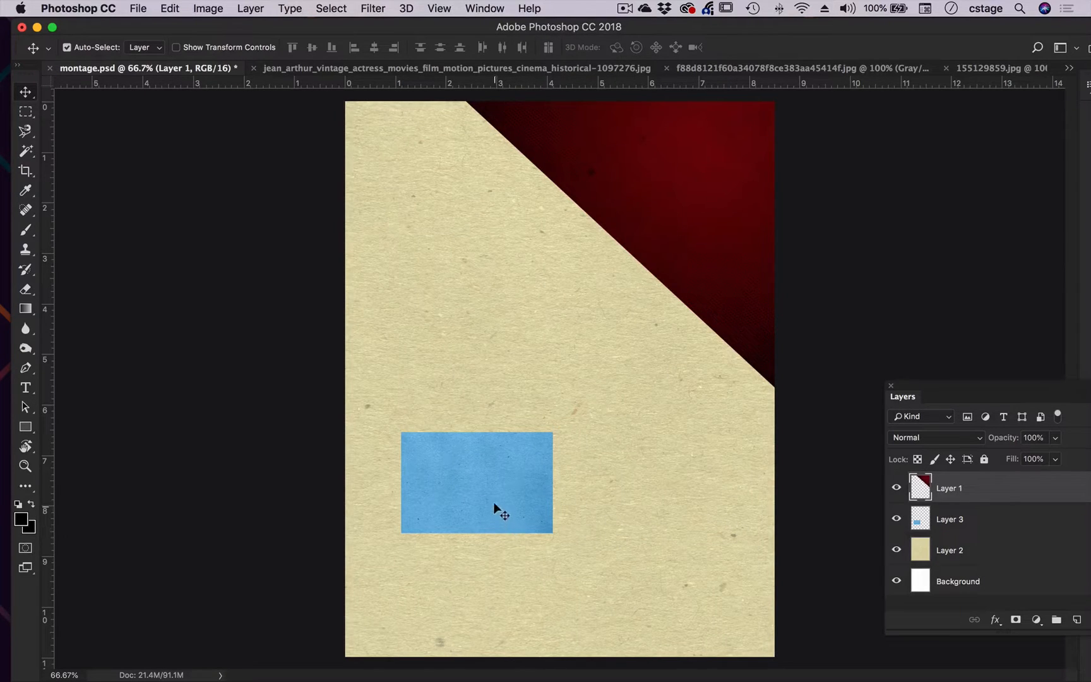
Free-transform the blue texture to about 236% scale and place it over the canvas's lower-left corner
left_click(465, 480)
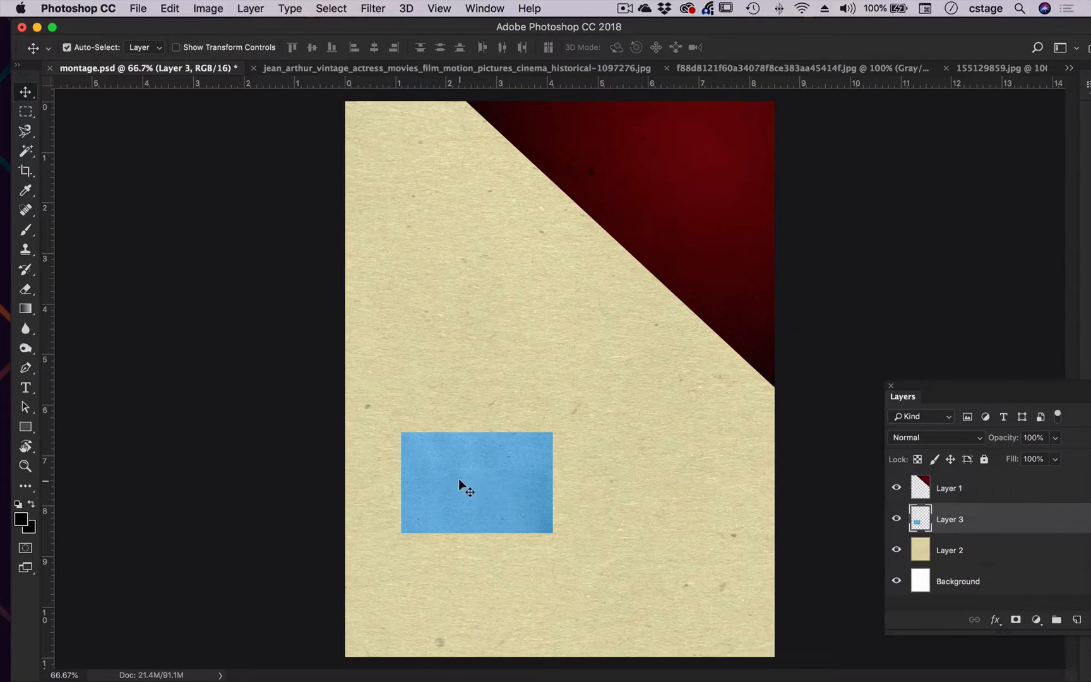
left_click_drag(459, 487, 476, 414)
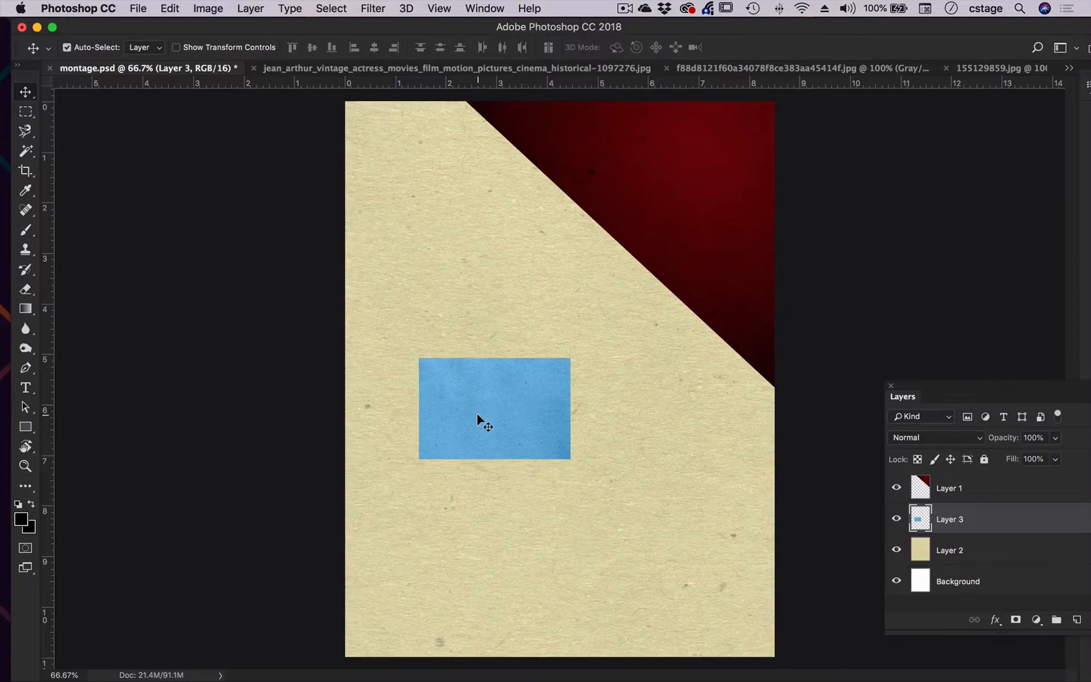
key("ctrl+t")
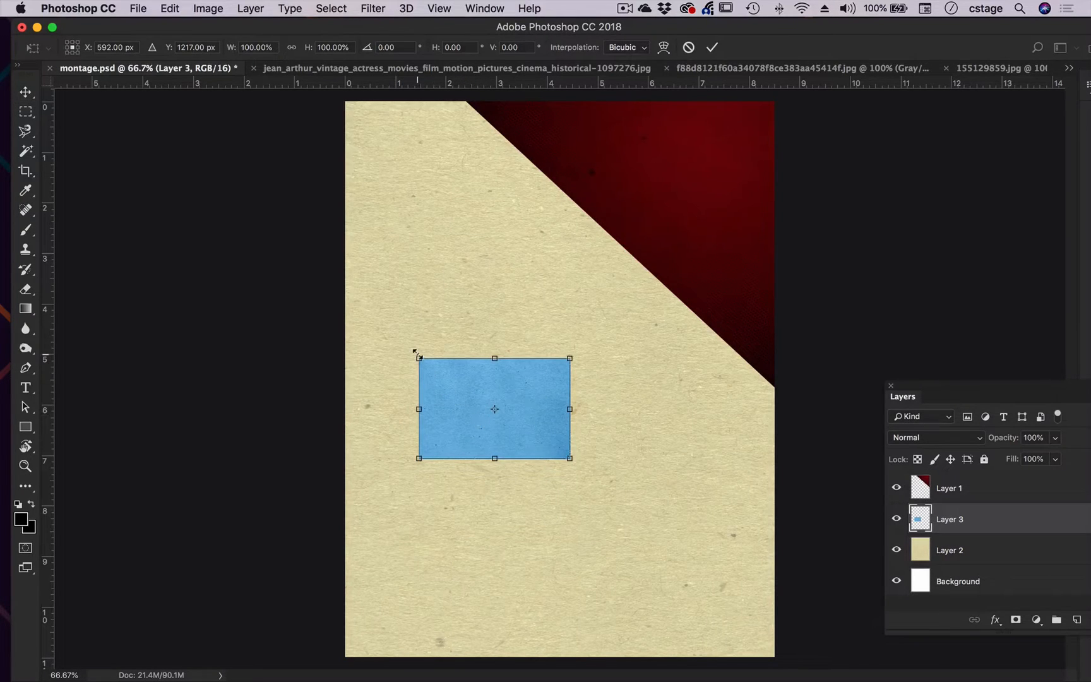
left_click_drag(411, 349, 341, 224)
left_click_drag(569, 460, 594, 474)
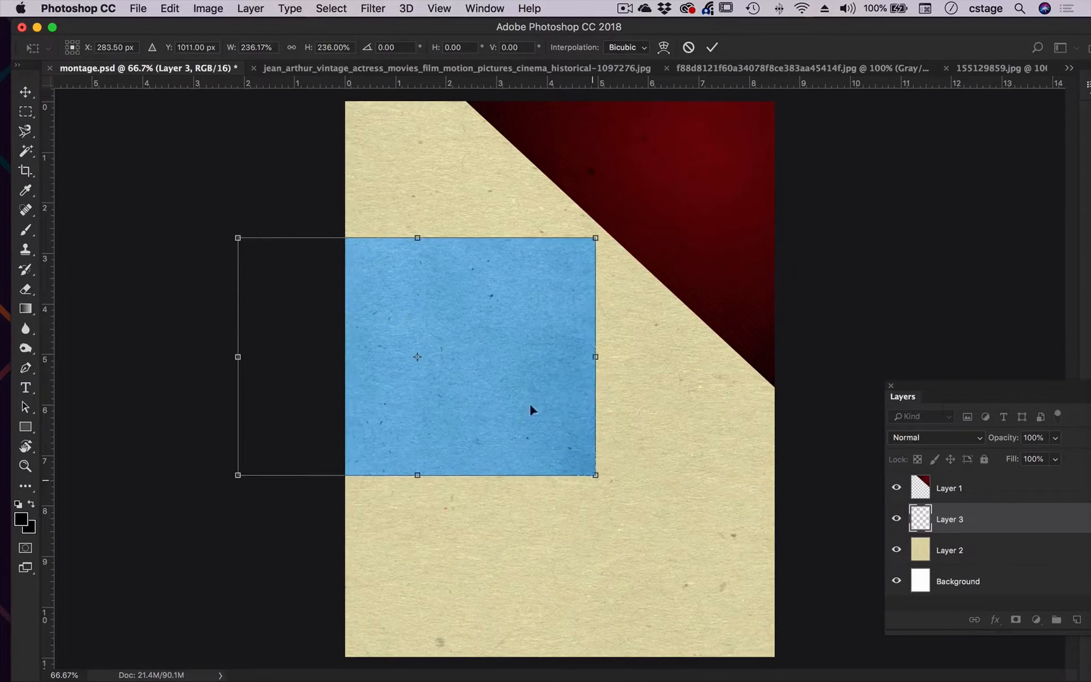
left_click_drag(530, 407, 579, 582)
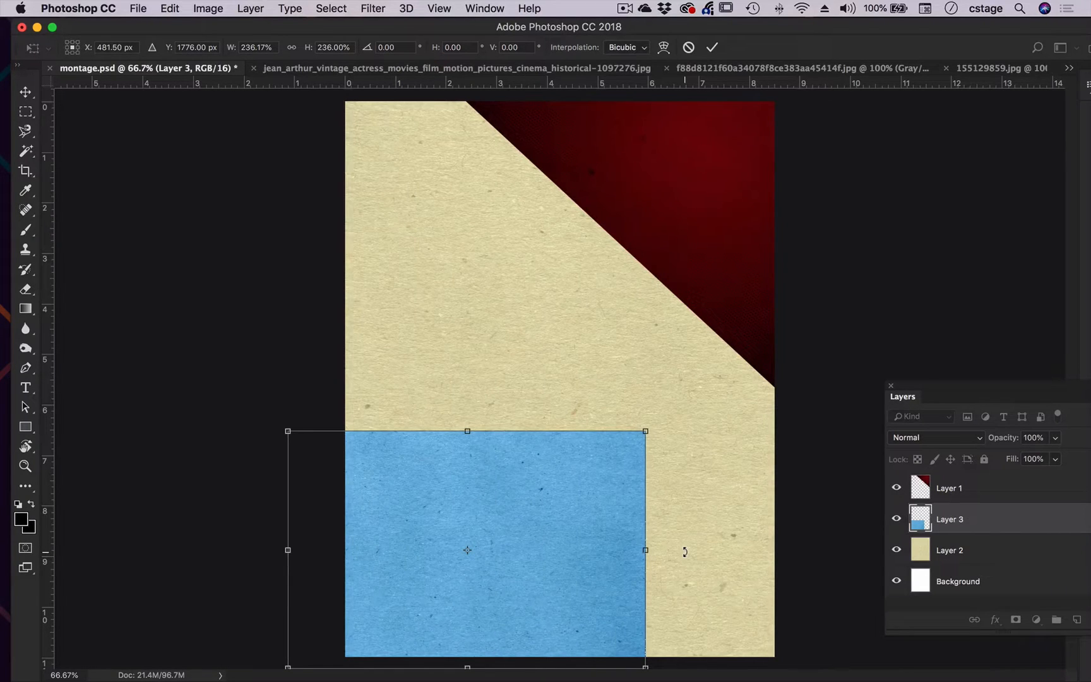
left_click(711, 47)
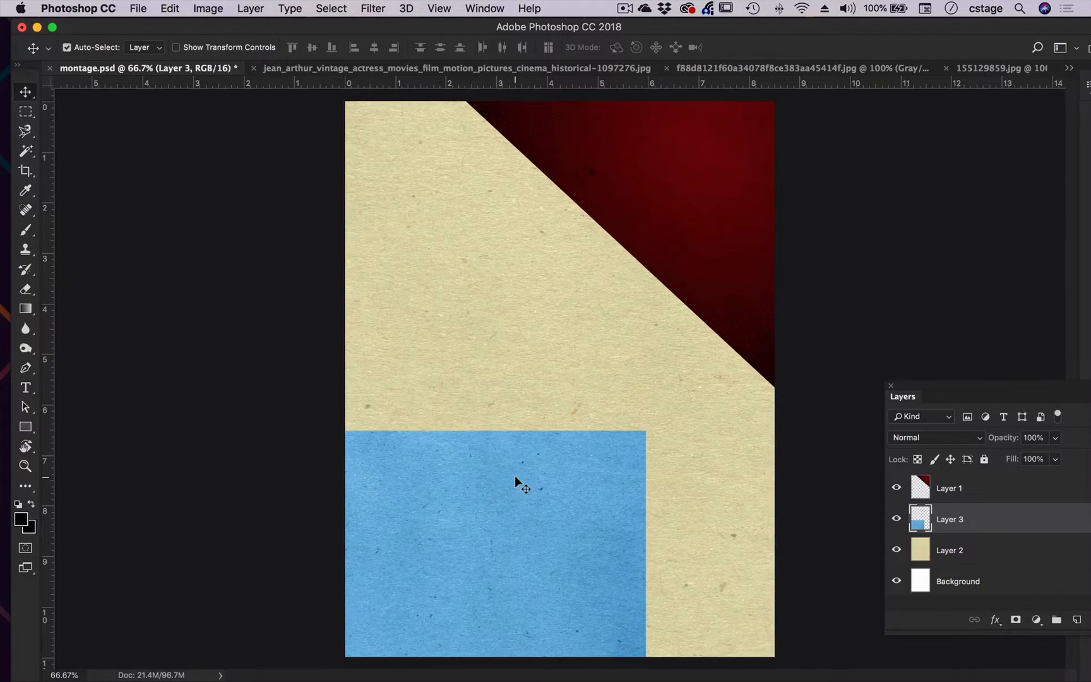
Show the actress portrait document and arrange the documents in a 2-up horizontal layout
left_click(367, 72)
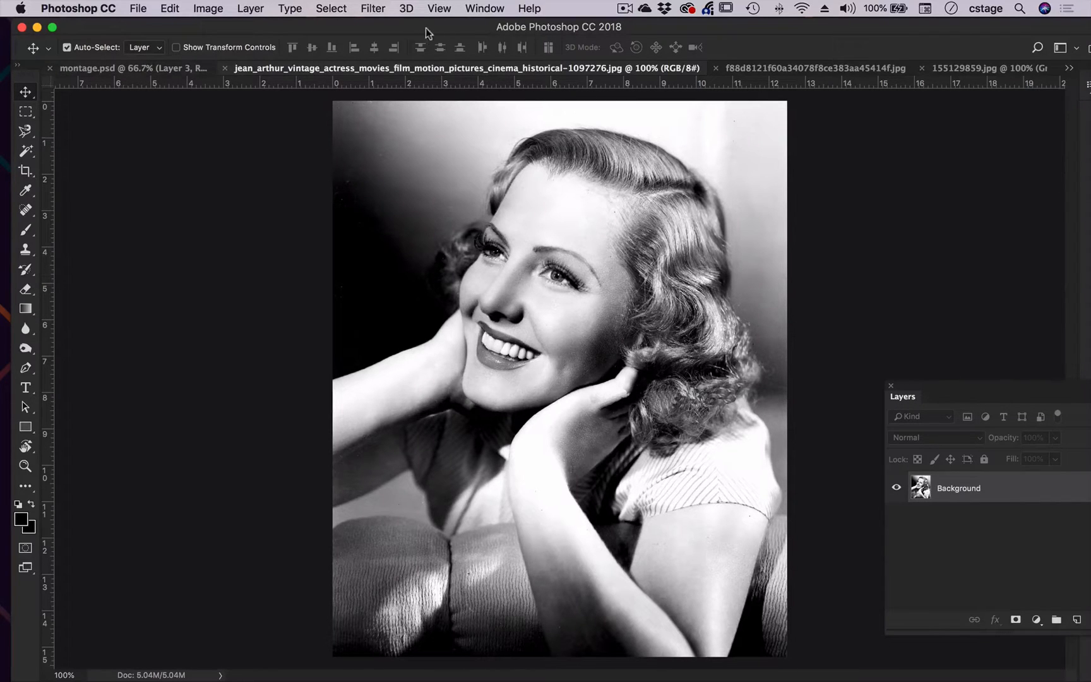
left_click(439, 9)
mouse_move(485, 8)
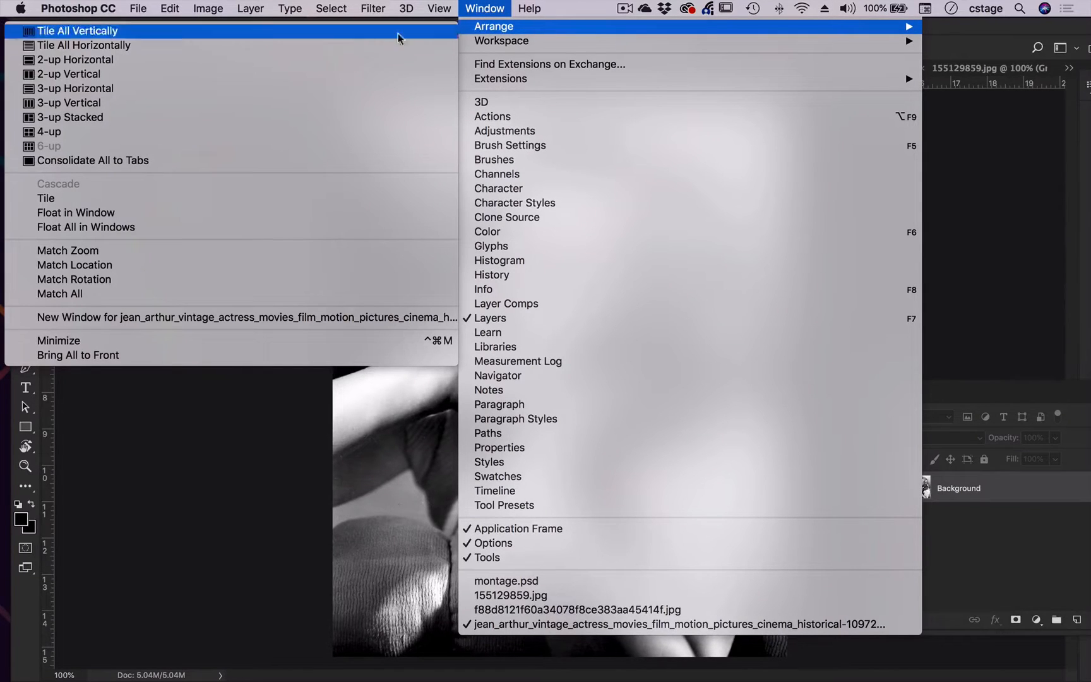
left_click(218, 60)
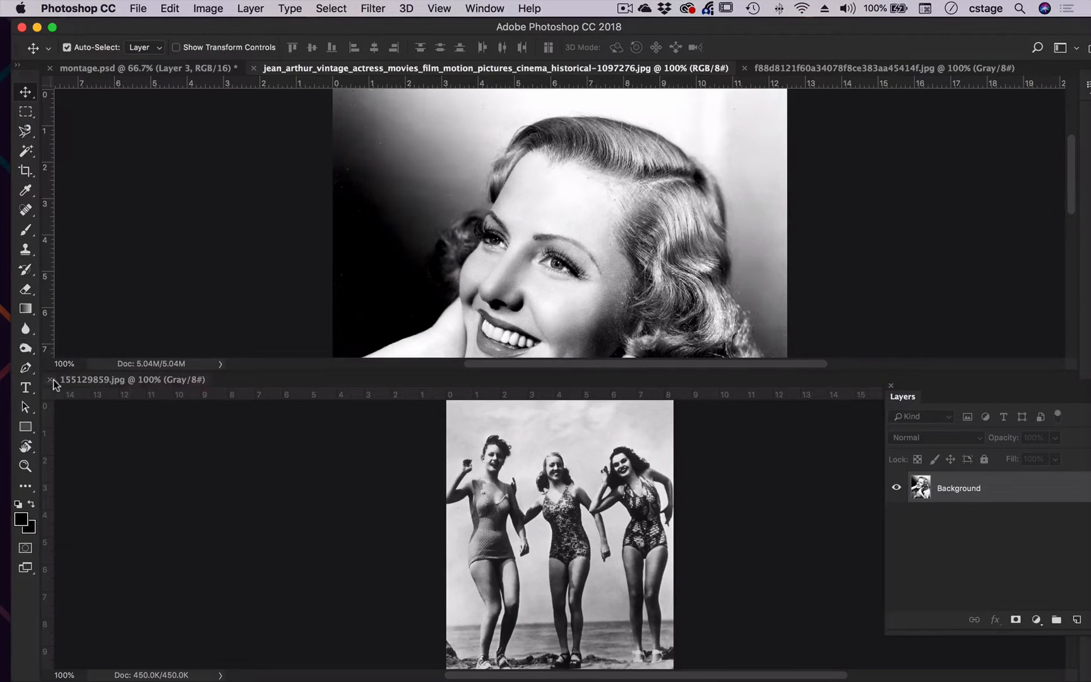
Tile all open documents horizontally
left_click(478, 8)
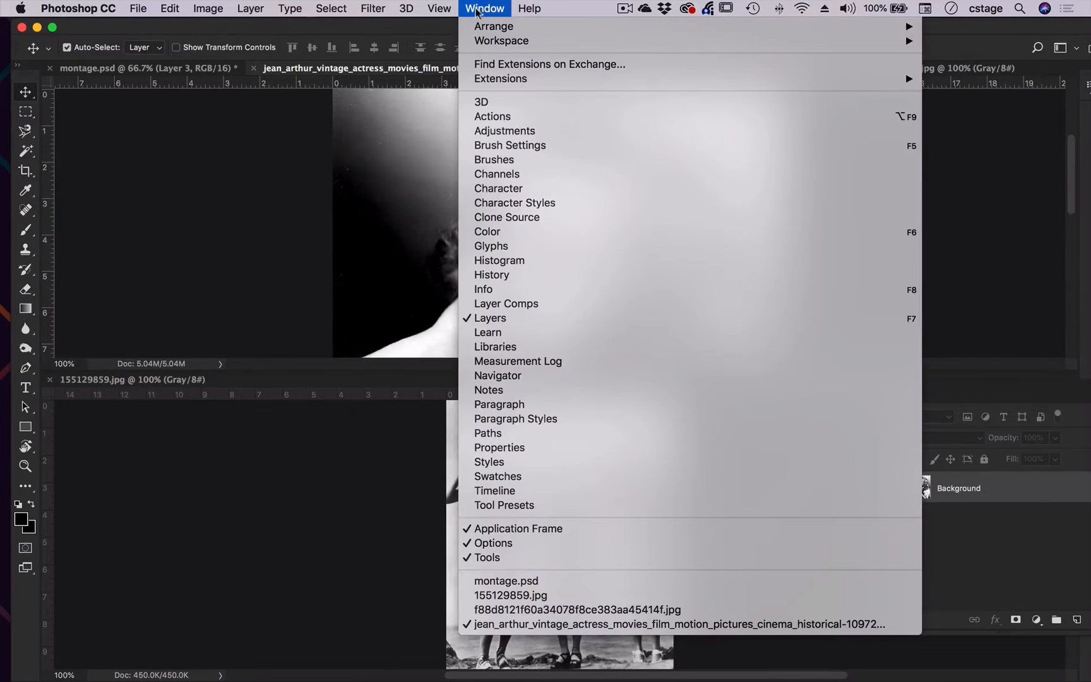
mouse_move(479, 31)
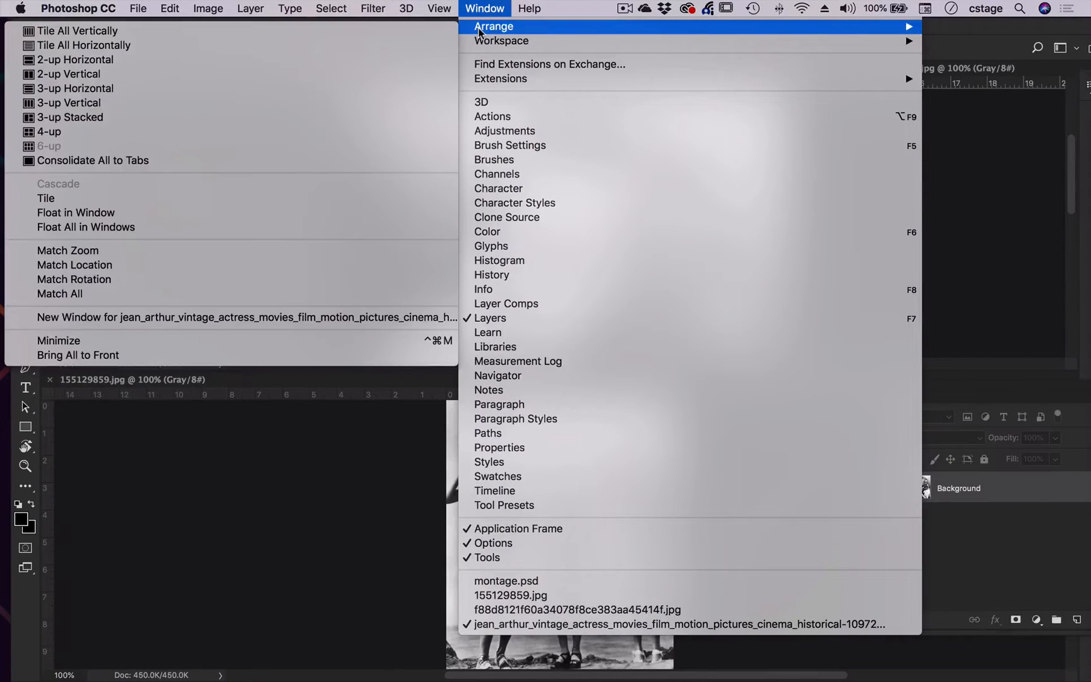
left_click(157, 44)
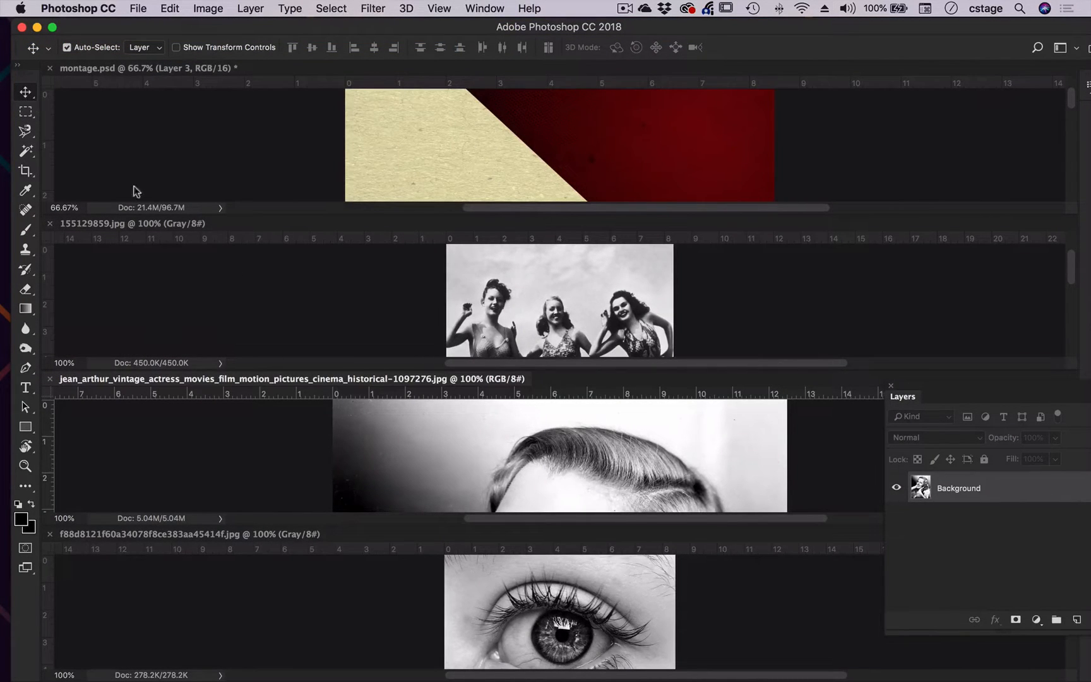
Copy the actress portrait into montage.psd, accepting the bit depth difference
left_click_drag(508, 450, 521, 202)
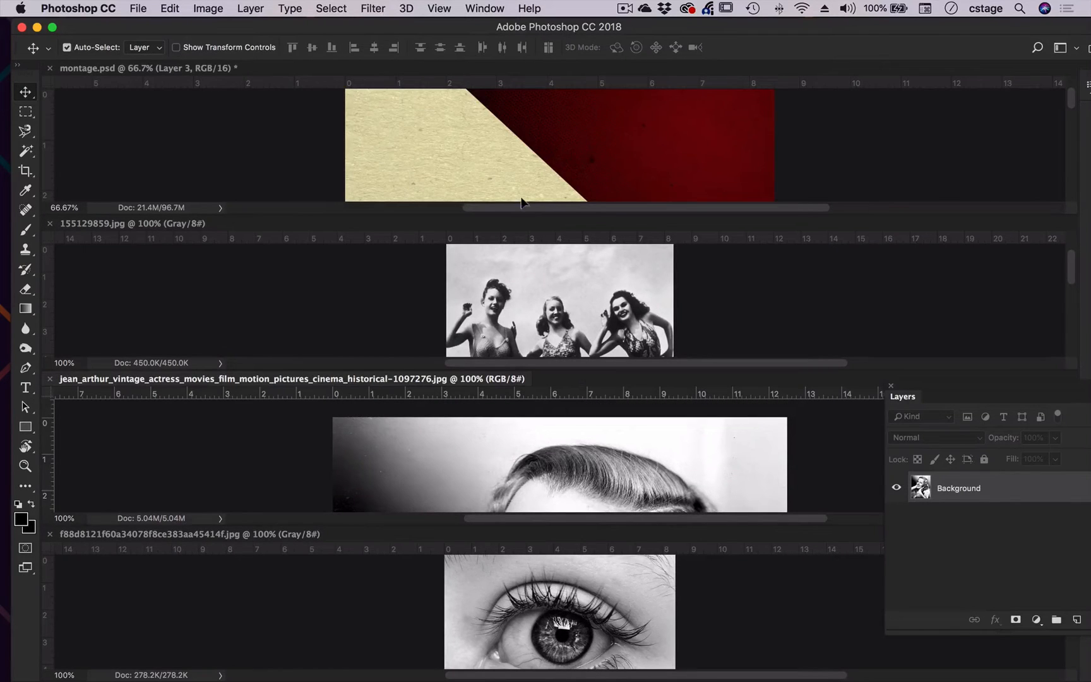
left_click_drag(514, 146, 514, 146)
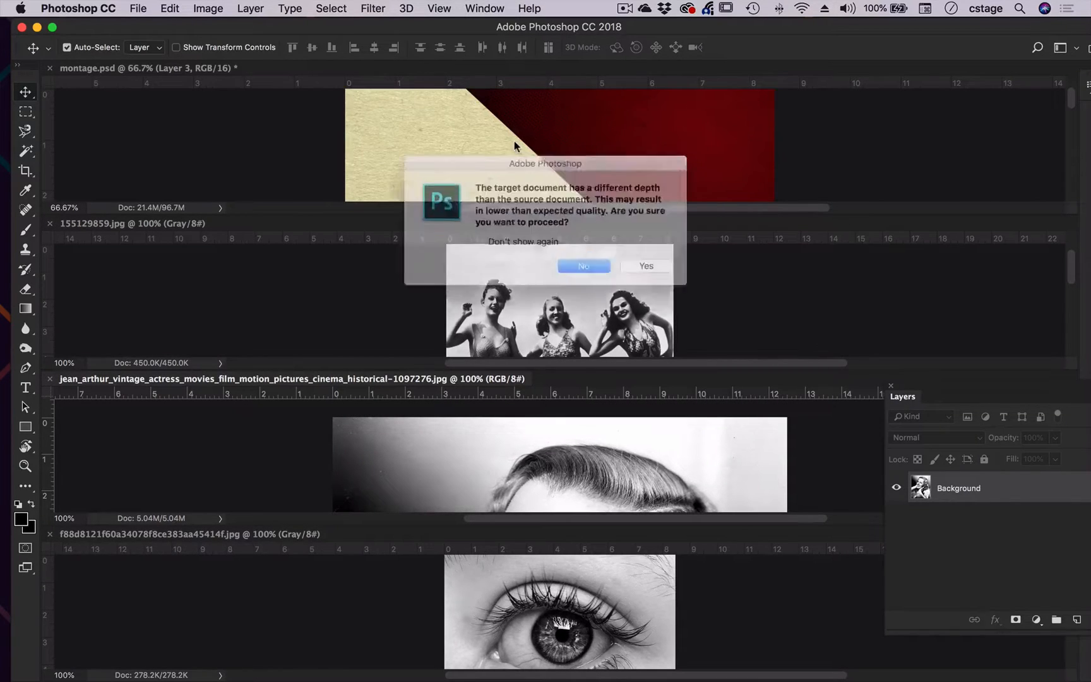
left_click(658, 271)
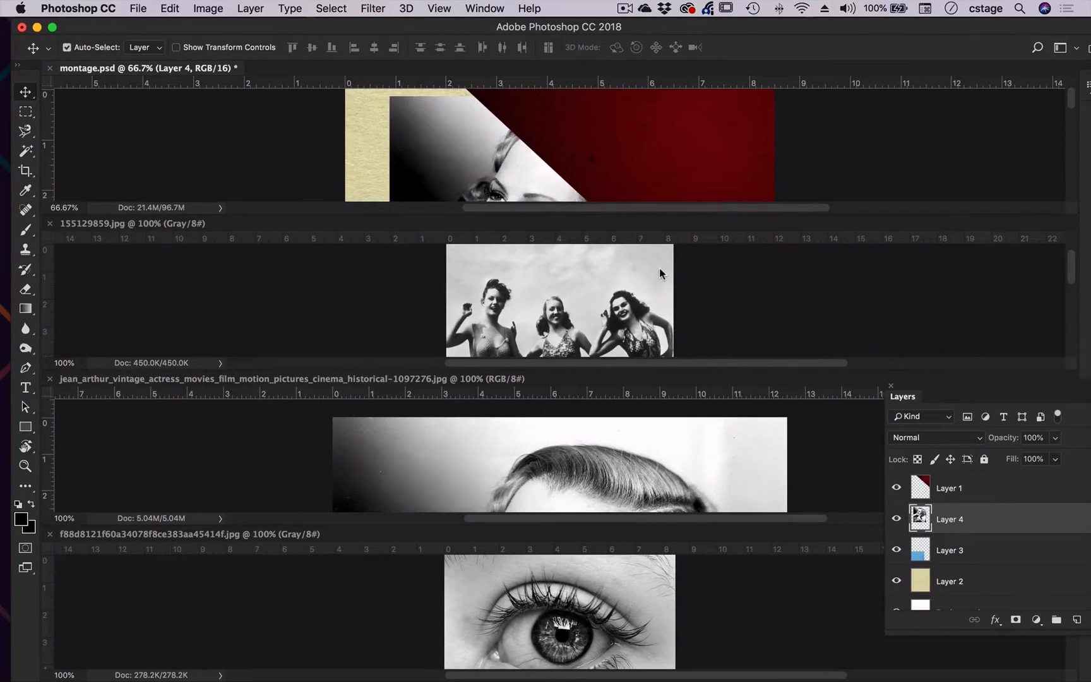
Consolidate all open documents to tabs with montage.psd in front
left_click(484, 8)
mouse_move(481, 26)
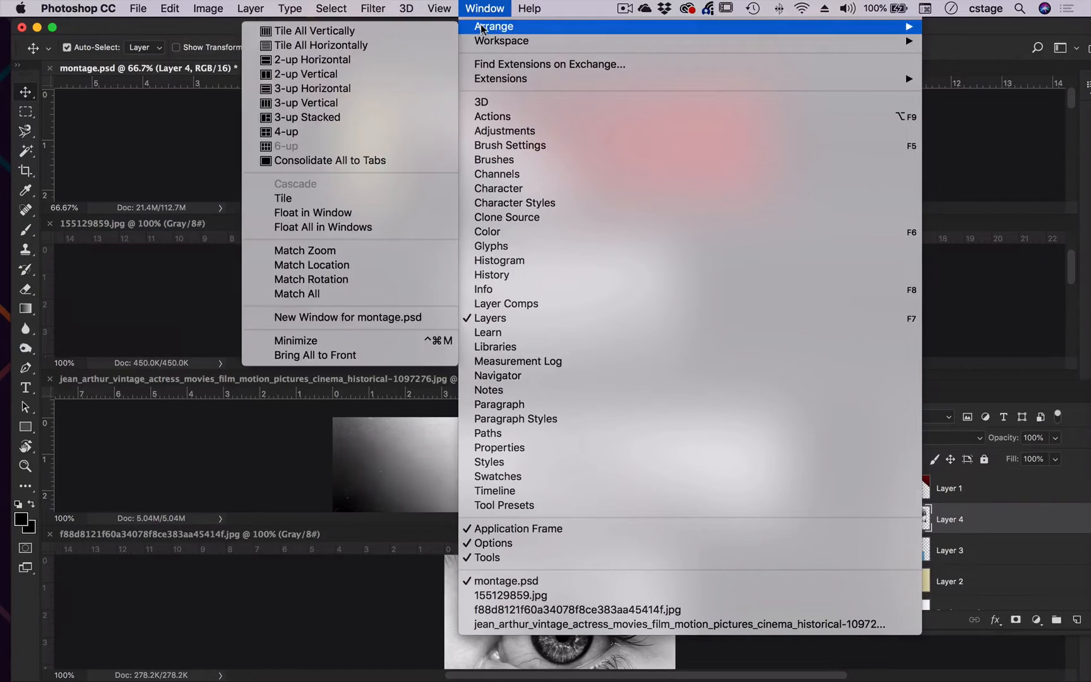
left_click(363, 161)
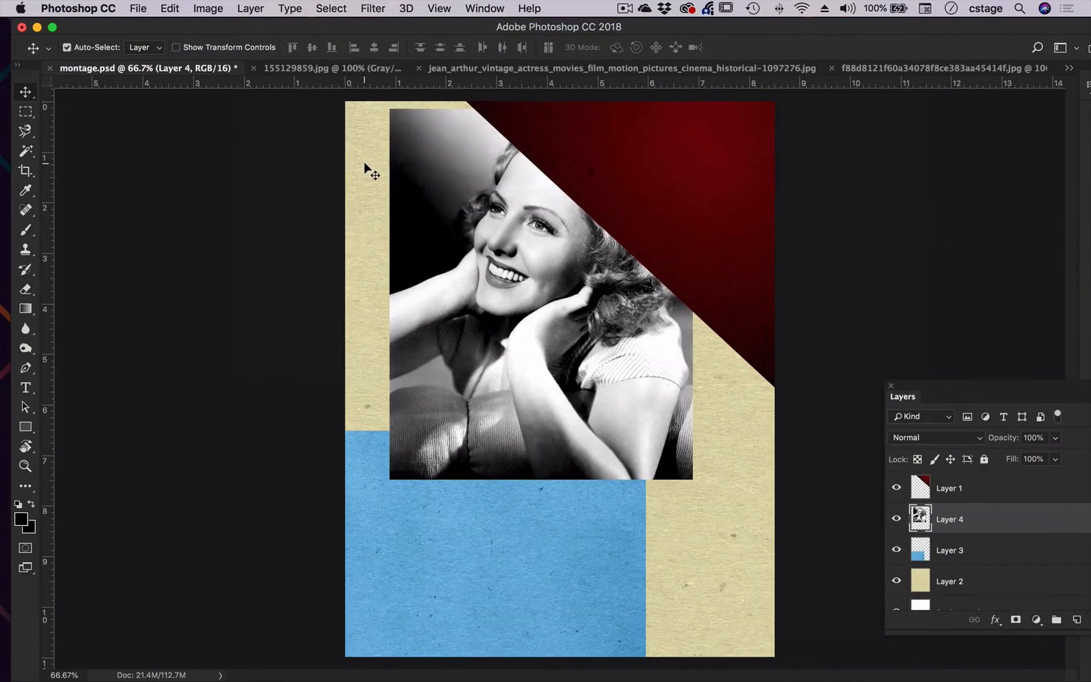
Bring the portrait's layer to the top of the stack and place the photo near the canvas centre, with the Layers panel beside the canvas
left_click_drag(477, 346, 463, 416)
left_click_drag(920, 381, 831, 271)
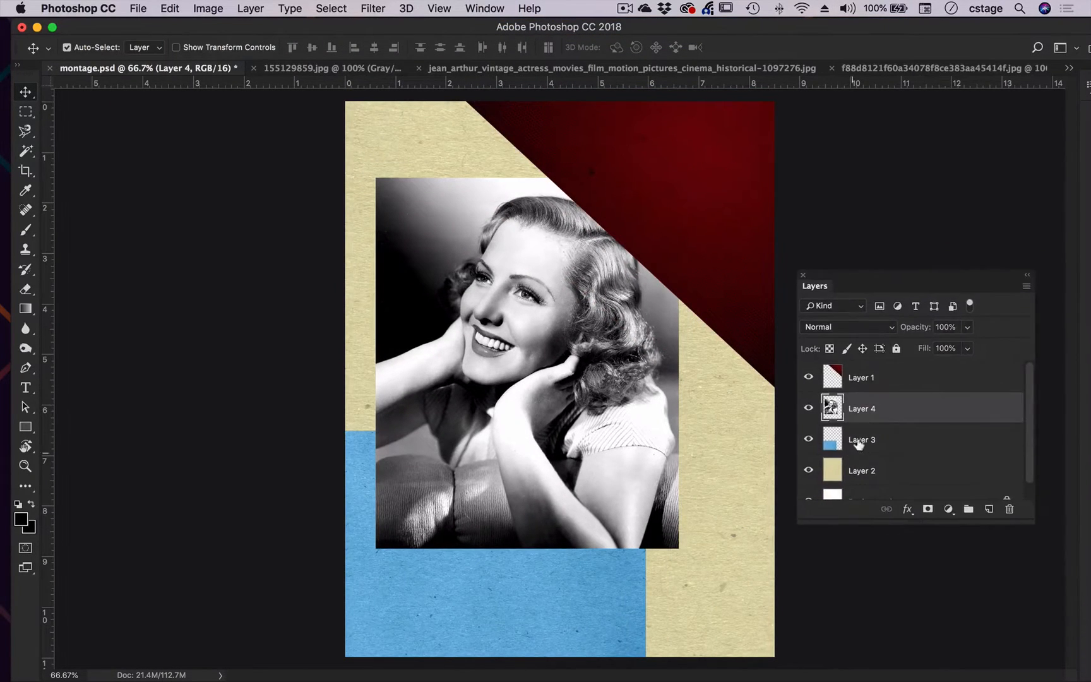
left_click_drag(896, 414, 894, 372)
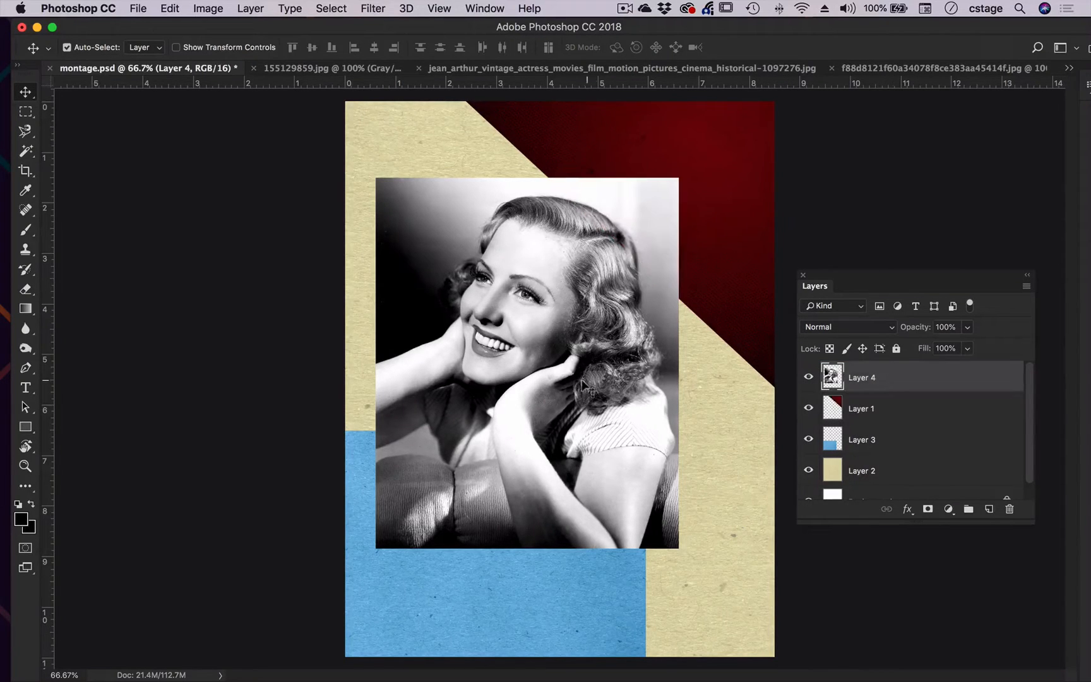
left_click_drag(581, 408, 618, 398)
mouse_move(880, 383)
left_mouse_down()
mouse_move(877, 449)
mouse_move(878, 365)
left_mouse_up()
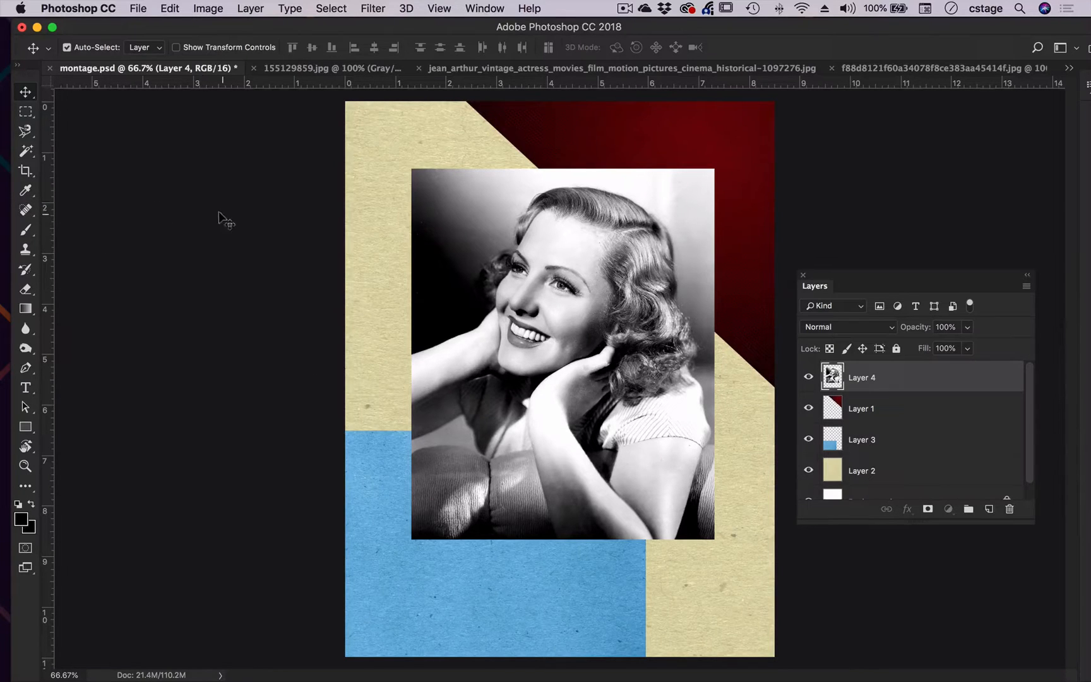
Outline the actress's head and hair with a closed Polygonal Lasso selection, leaving out her hands and the photo background
left_click(25, 133)
left_click(27, 134)
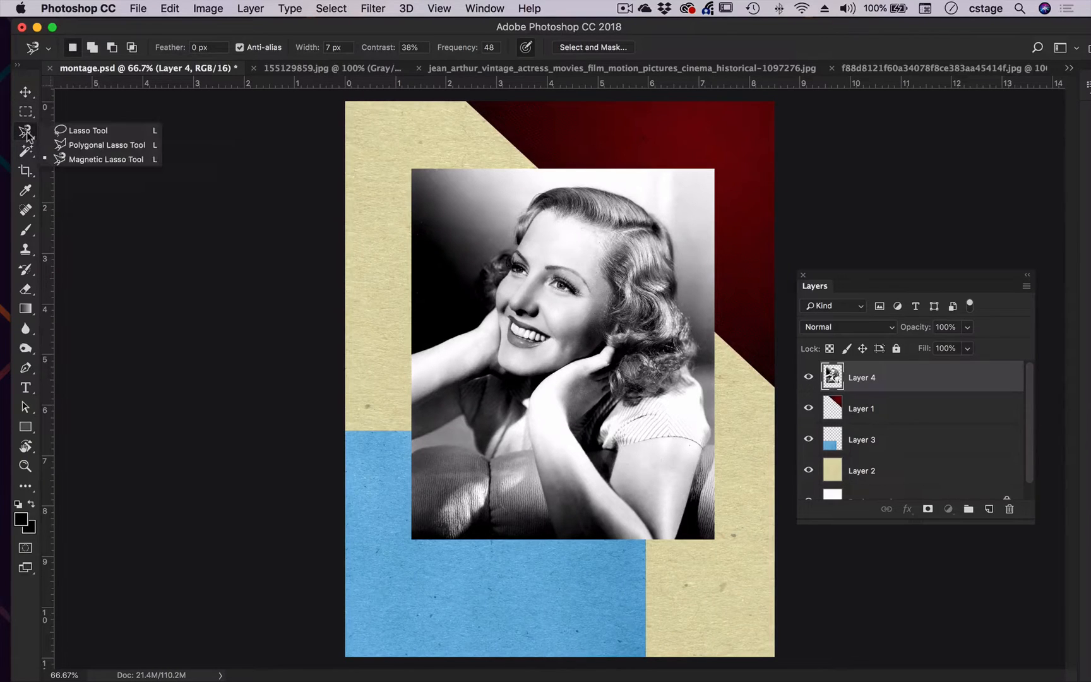
left_click(75, 134)
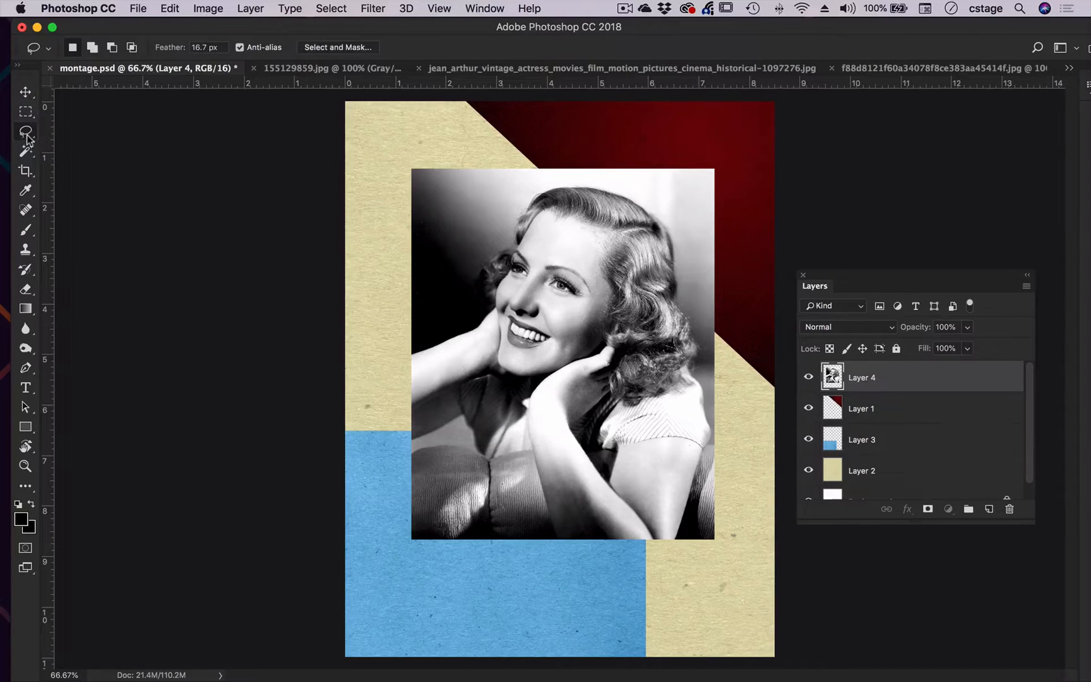
left_click(27, 133)
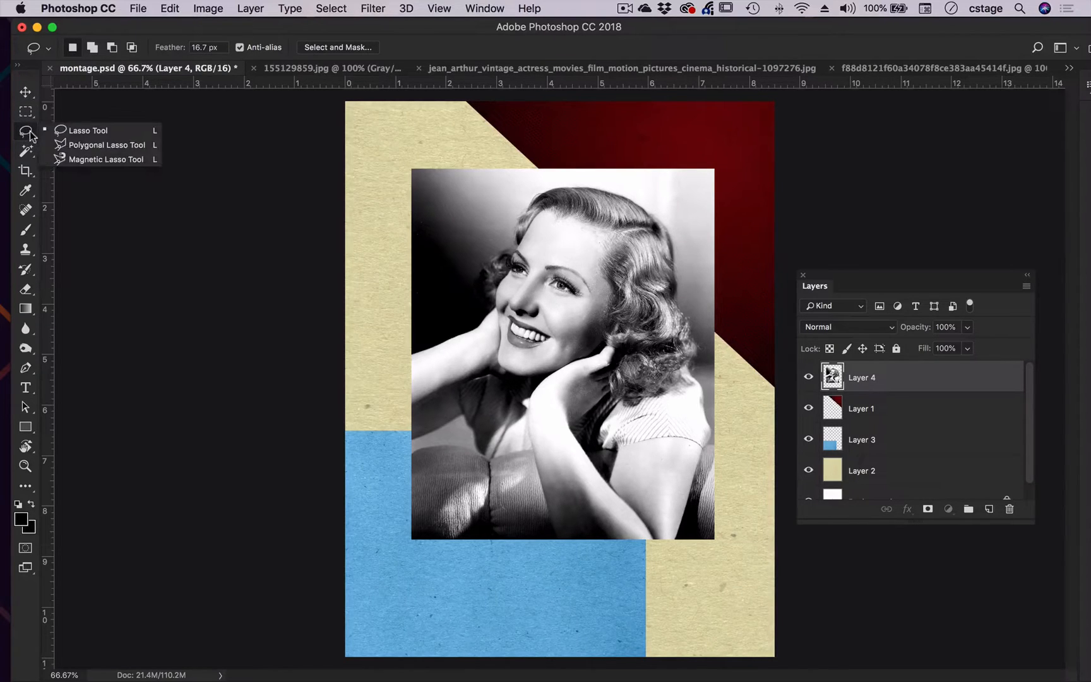
left_click(98, 146)
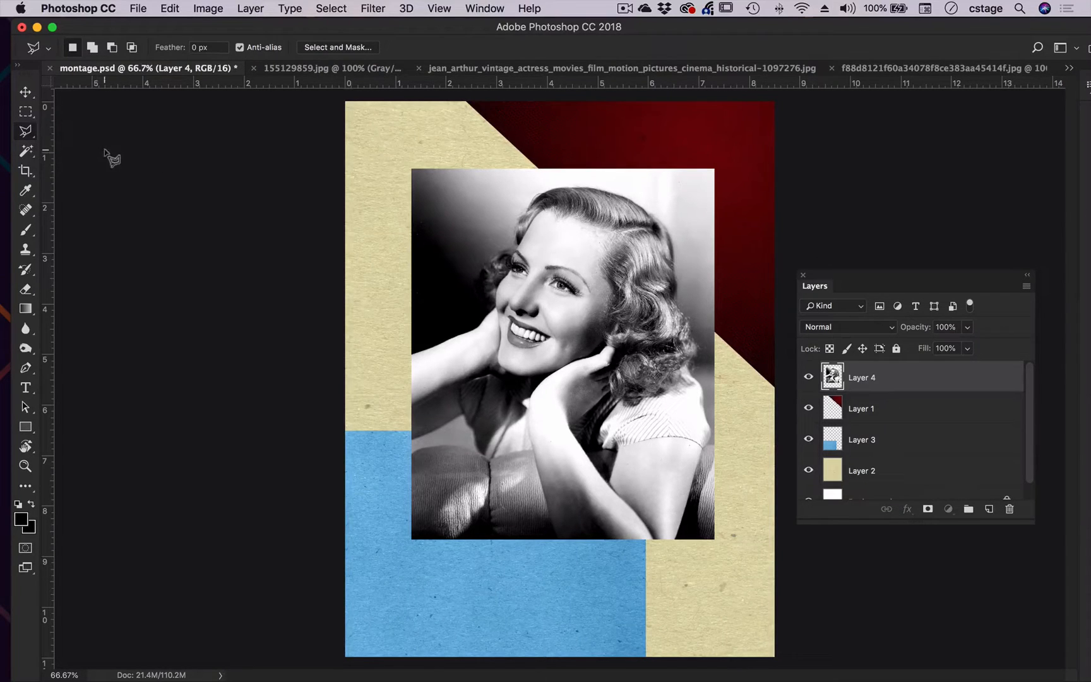
left_click(500, 369)
left_click(498, 311)
left_click(477, 280)
left_click(519, 236)
left_click(545, 187)
left_click(597, 187)
left_click(655, 211)
left_click(675, 258)
left_click(693, 346)
left_click(693, 382)
left_click(634, 399)
left_click(605, 351)
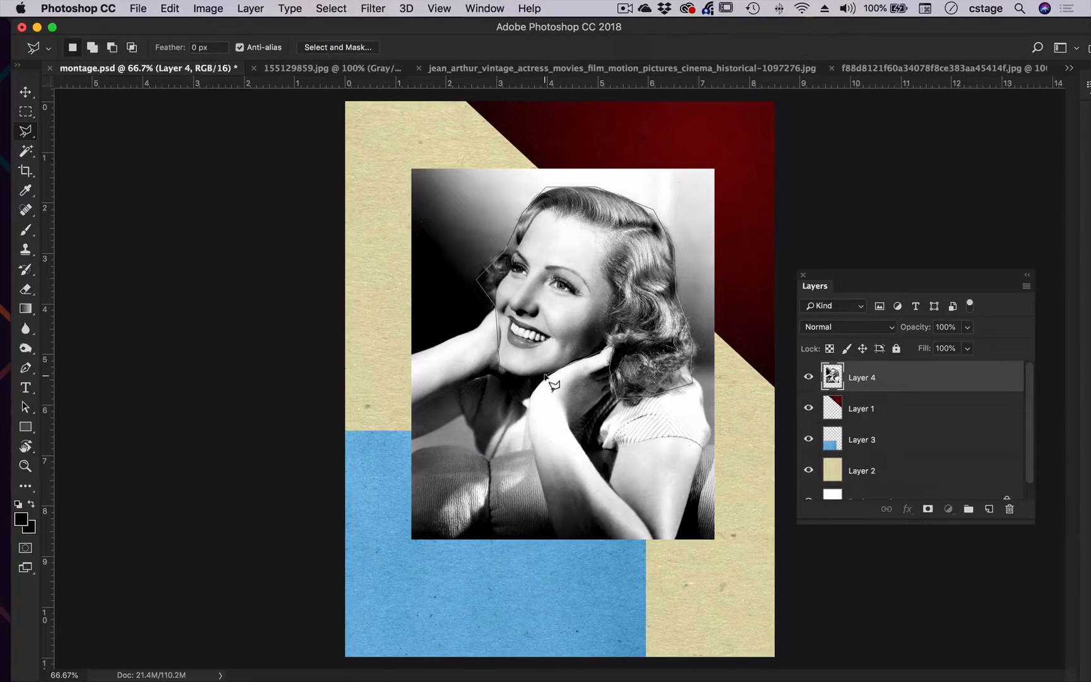
left_click(502, 373)
Invert the head selection, delete everything around the head from the portrait's layer, and deselect
key("Delete")
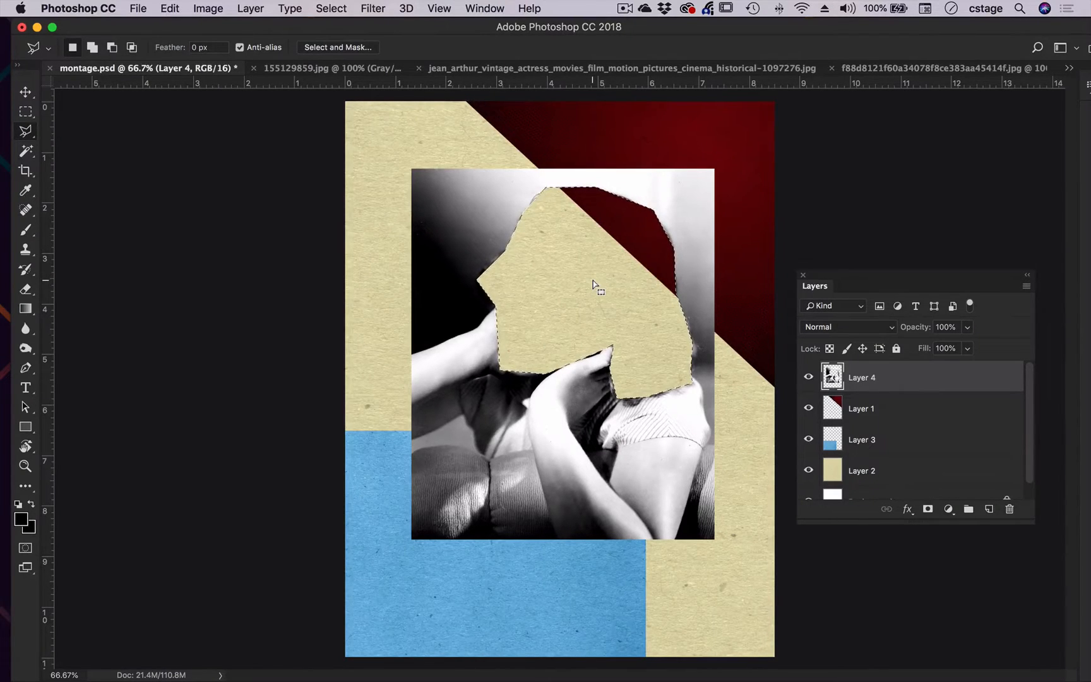
key("super+z")
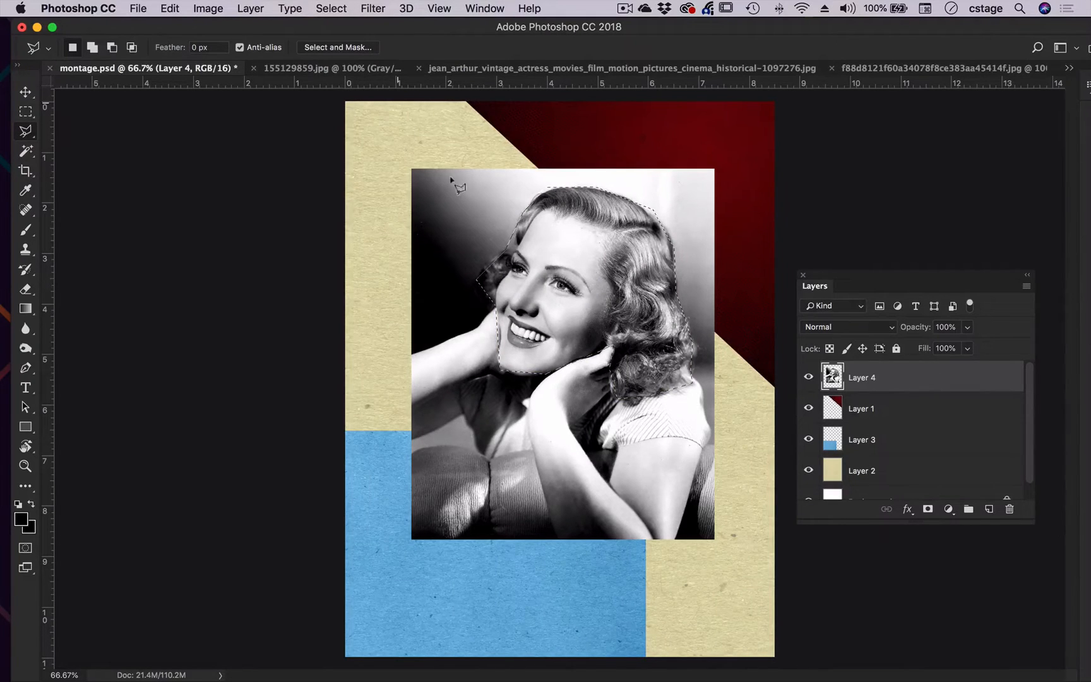
left_click(329, 8)
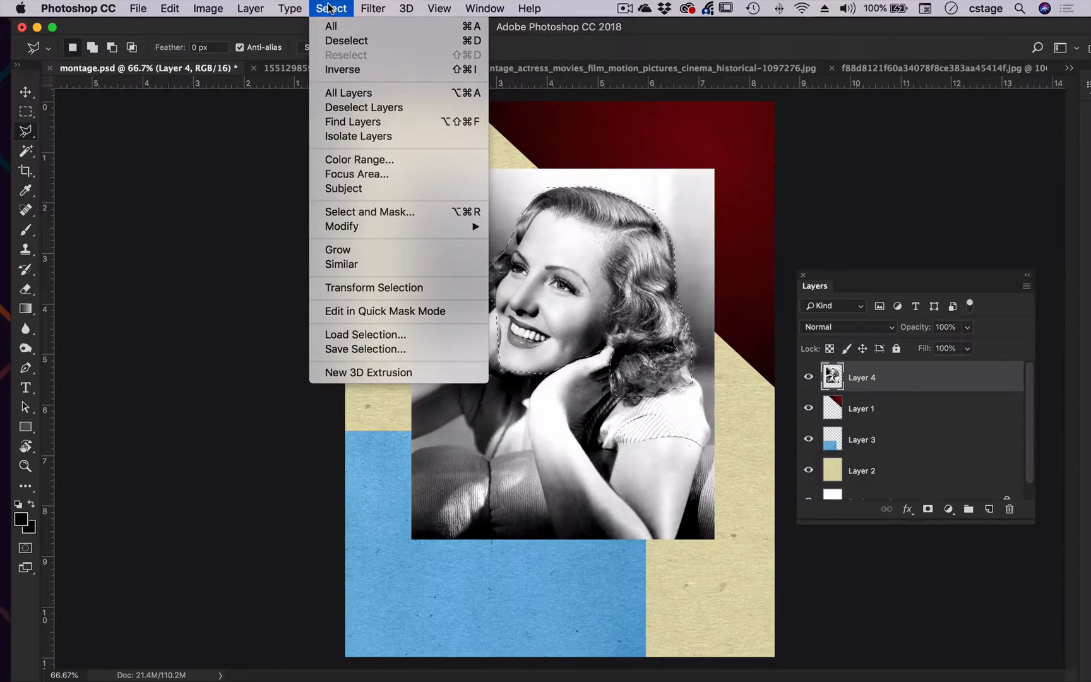
left_click(341, 70)
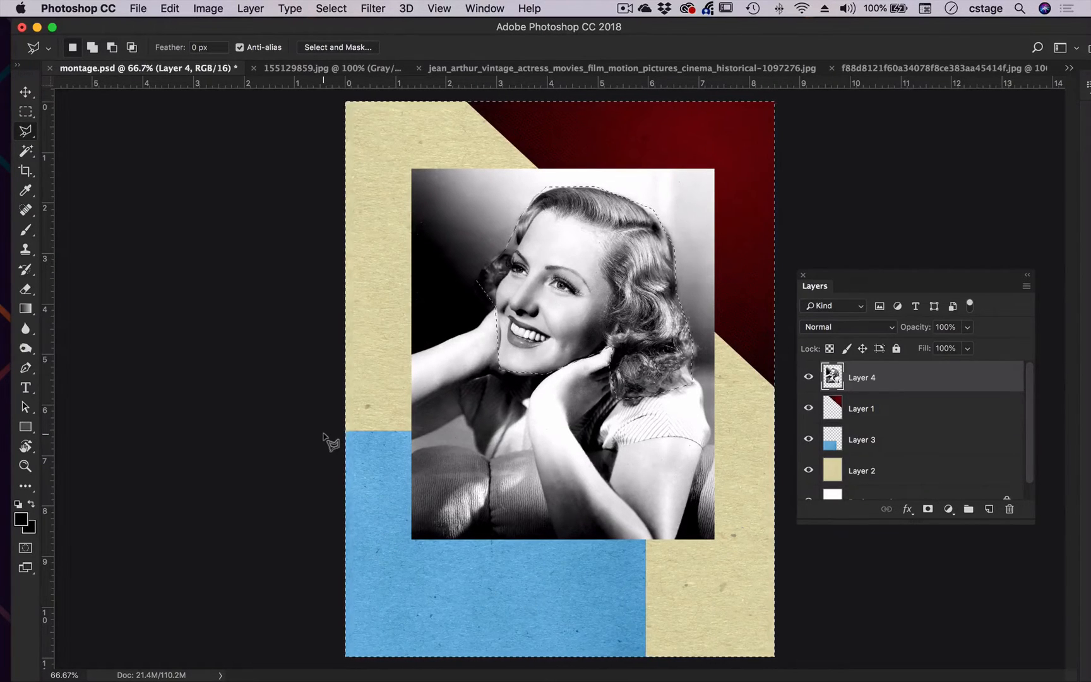
key("Delete")
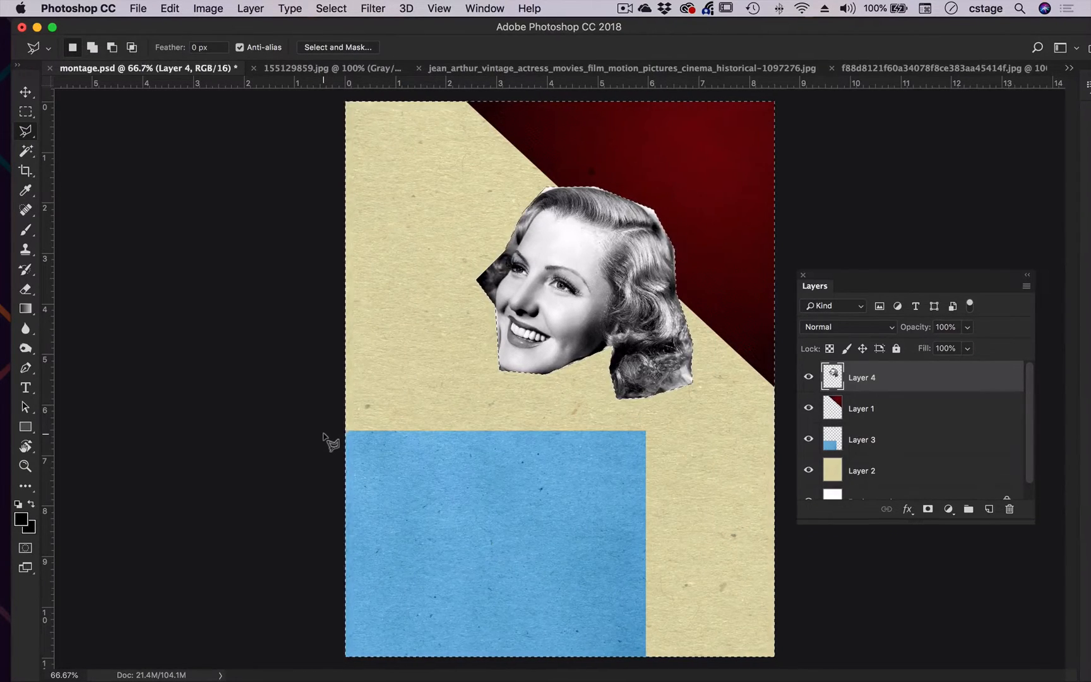
key("super+d")
left_click(170, 8)
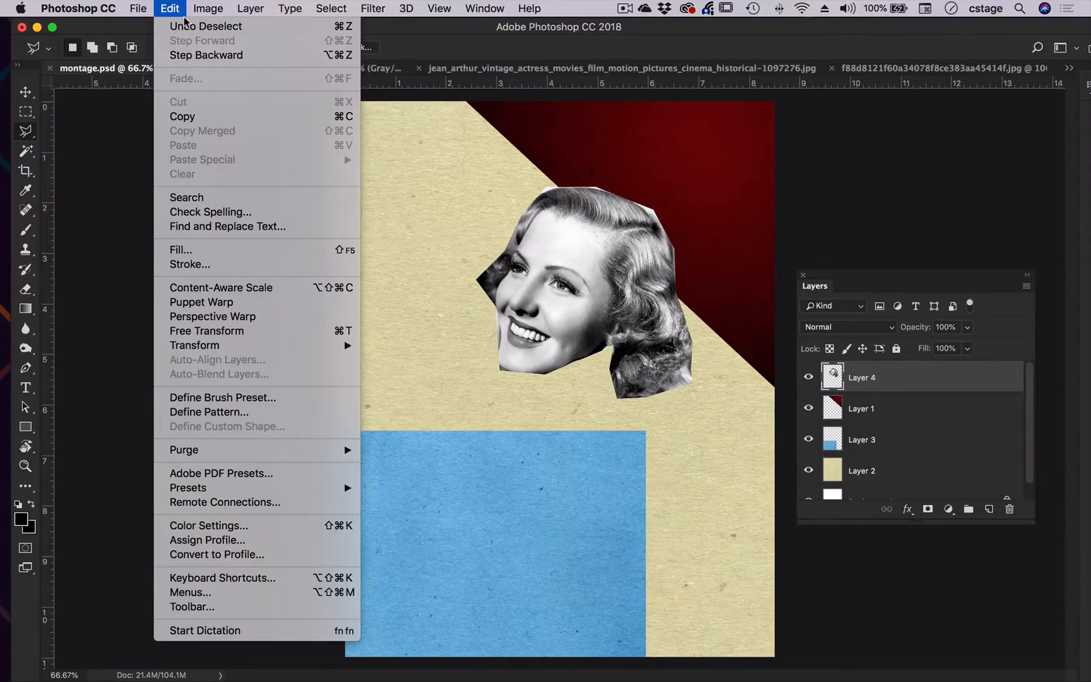
mouse_move(349, 11)
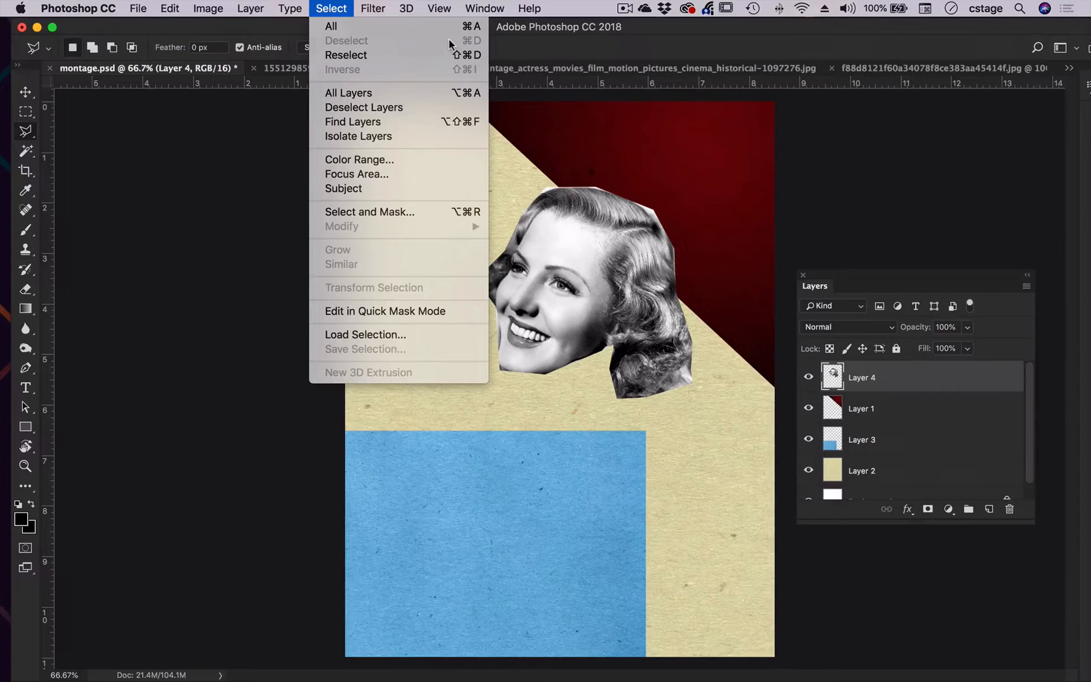
left_click(281, 292)
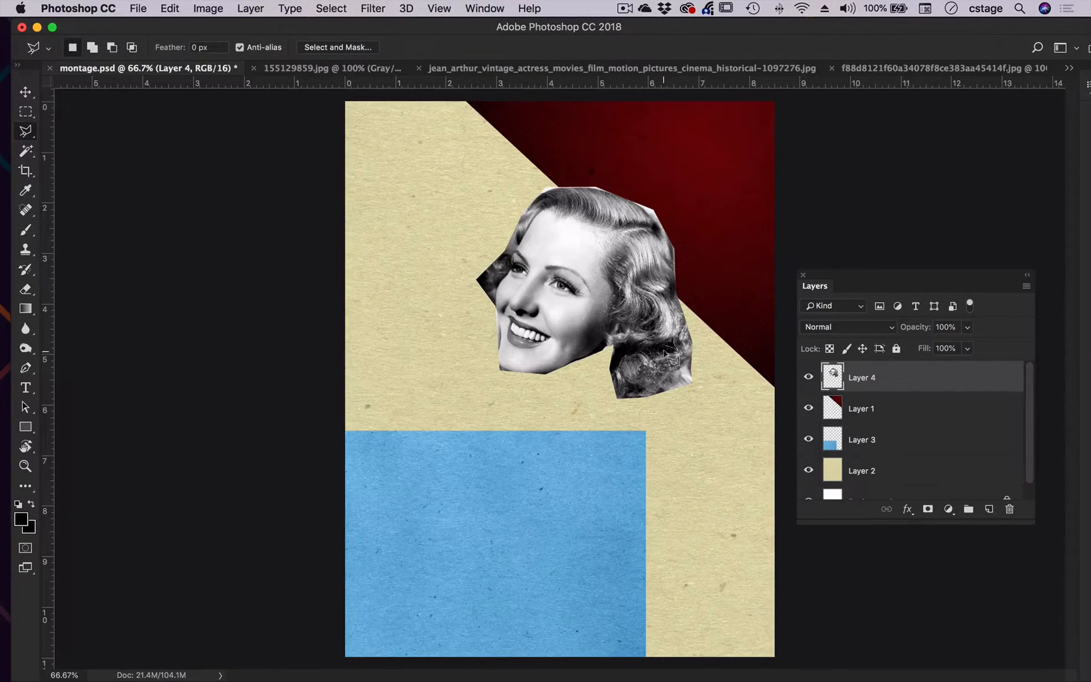
Move the head's layer below the dark red paper's layer and shift the head slightly upward
left_click_drag(888, 383, 885, 414)
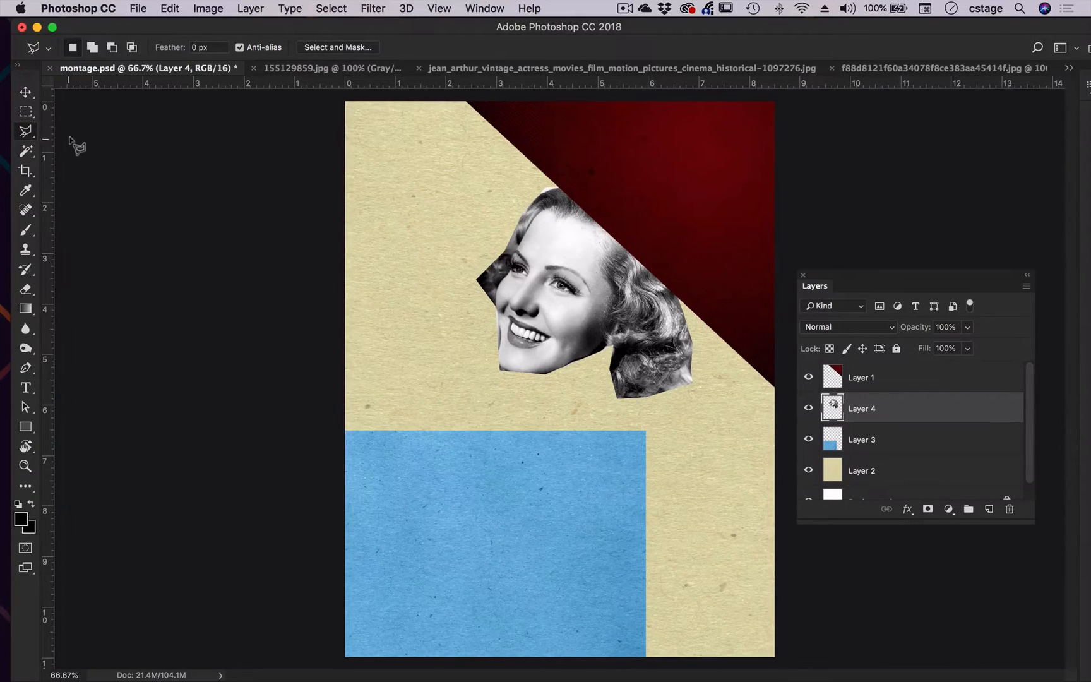
left_click(25, 92)
mouse_move(560, 292)
left_mouse_down()
mouse_move(561, 261)
mouse_move(560, 281)
left_mouse_up()
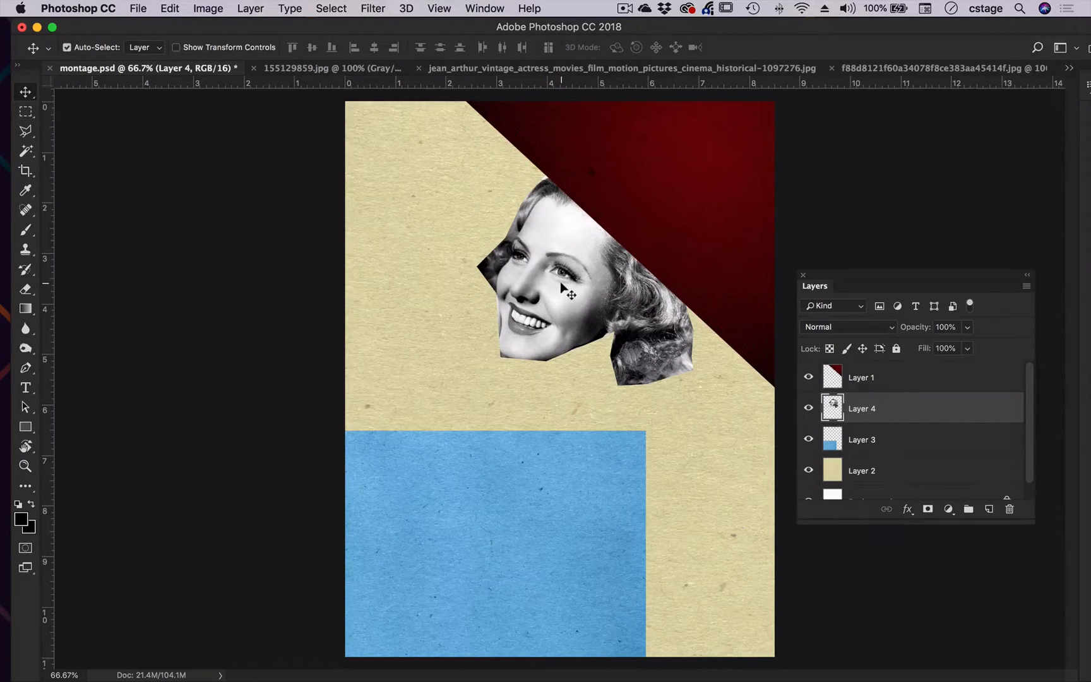
Free-transform the head to about 152% scale, rotate it about -15 degrees, and shift it slightly up and left
key("ctrl+t")
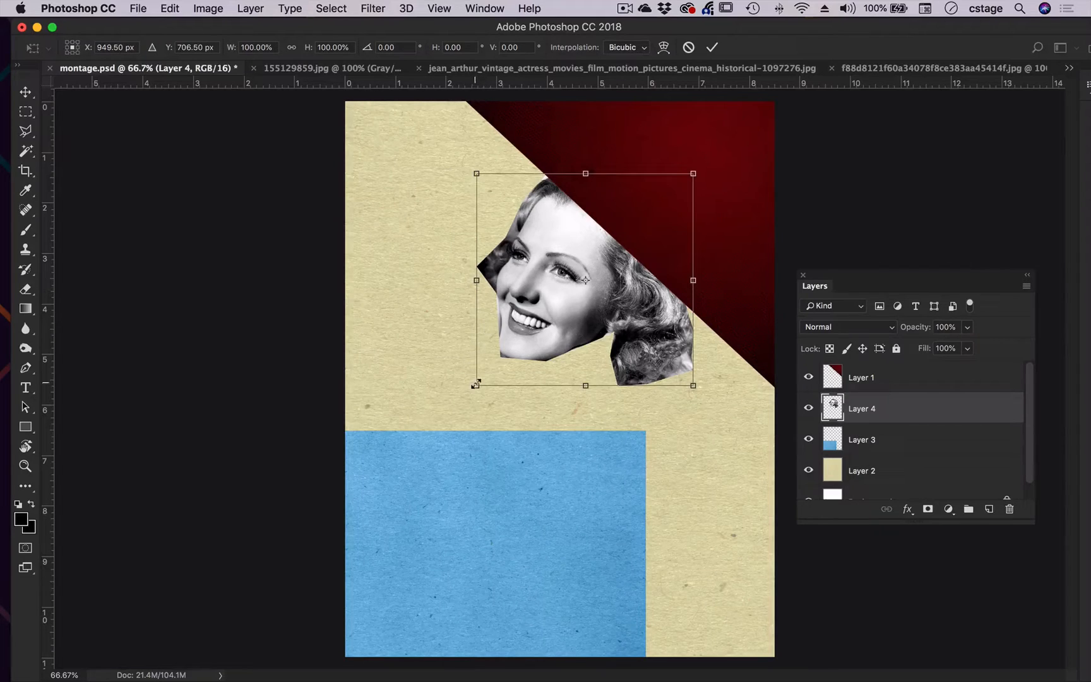
left_click_drag(467, 390, 531, 373)
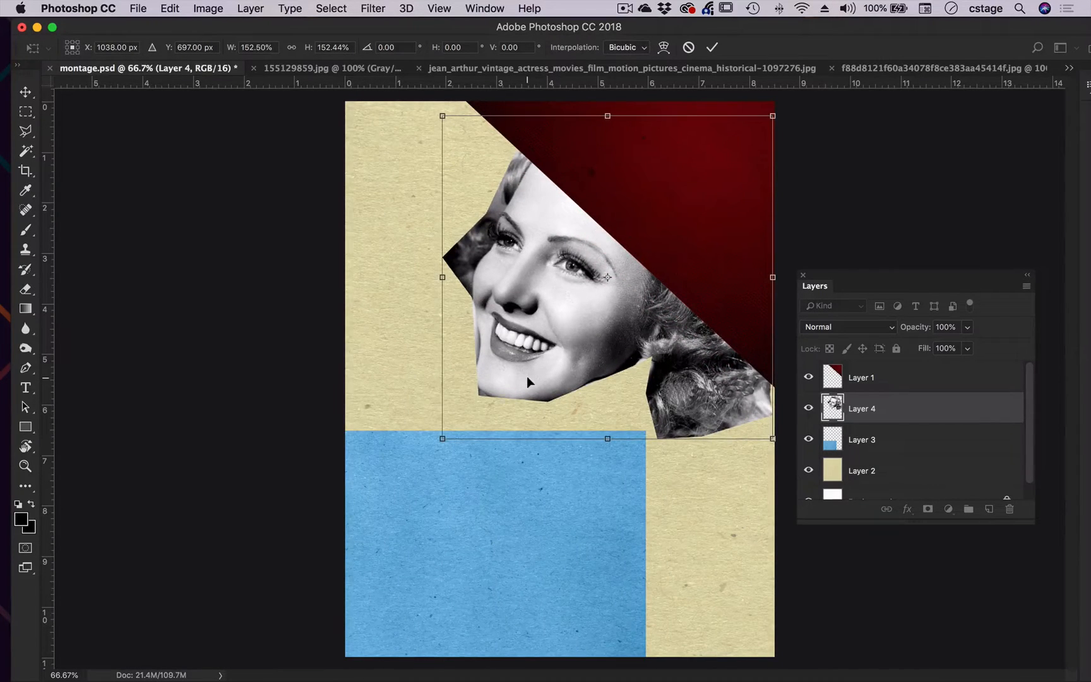
left_click_drag(427, 444, 485, 473)
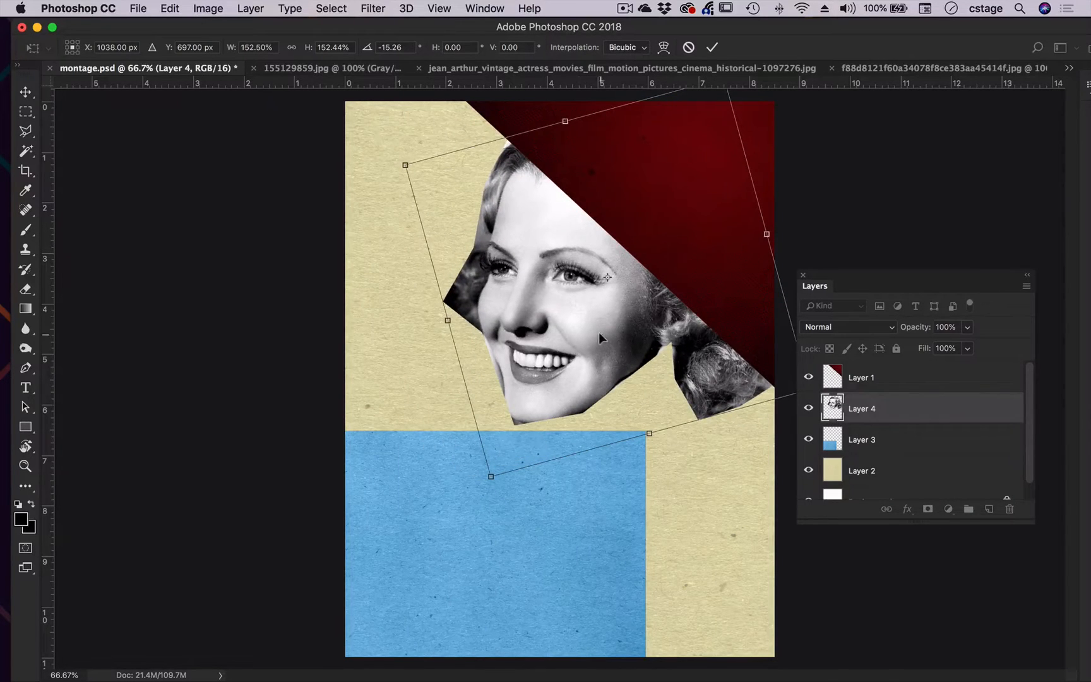
mouse_move(598, 332)
left_mouse_down()
mouse_move(575, 319)
mouse_move(597, 338)
mouse_move(588, 324)
left_mouse_up()
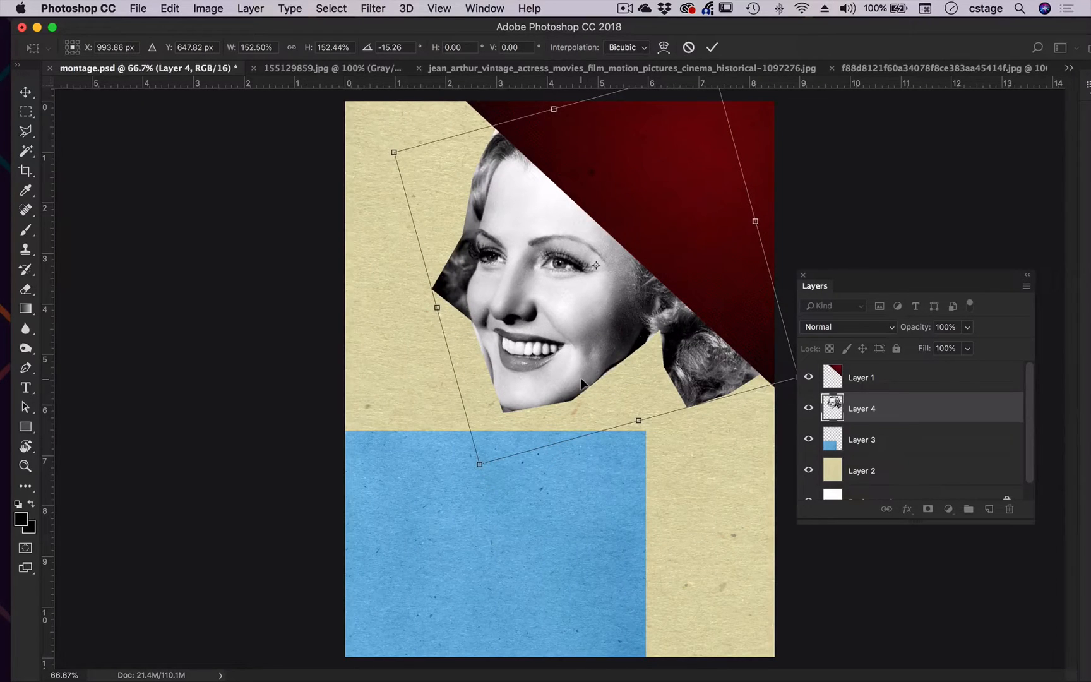
left_click(713, 48)
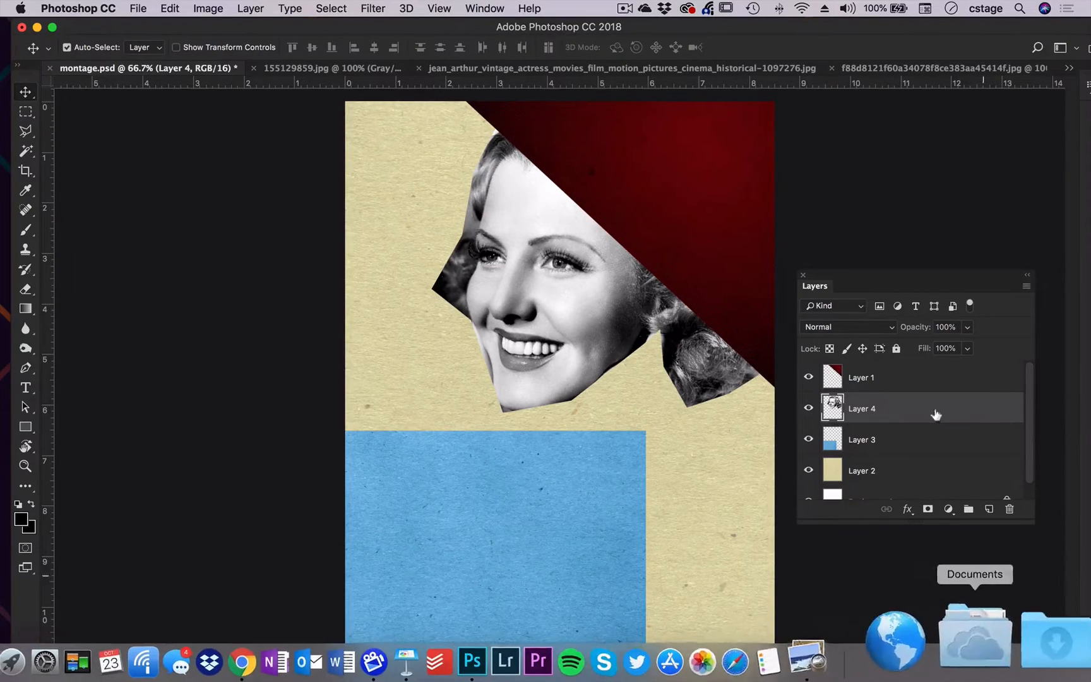
Switch to Preview and compare the montage side by side with the reference collage in 5087.jpg
left_click_drag(913, 29, 736, 34)
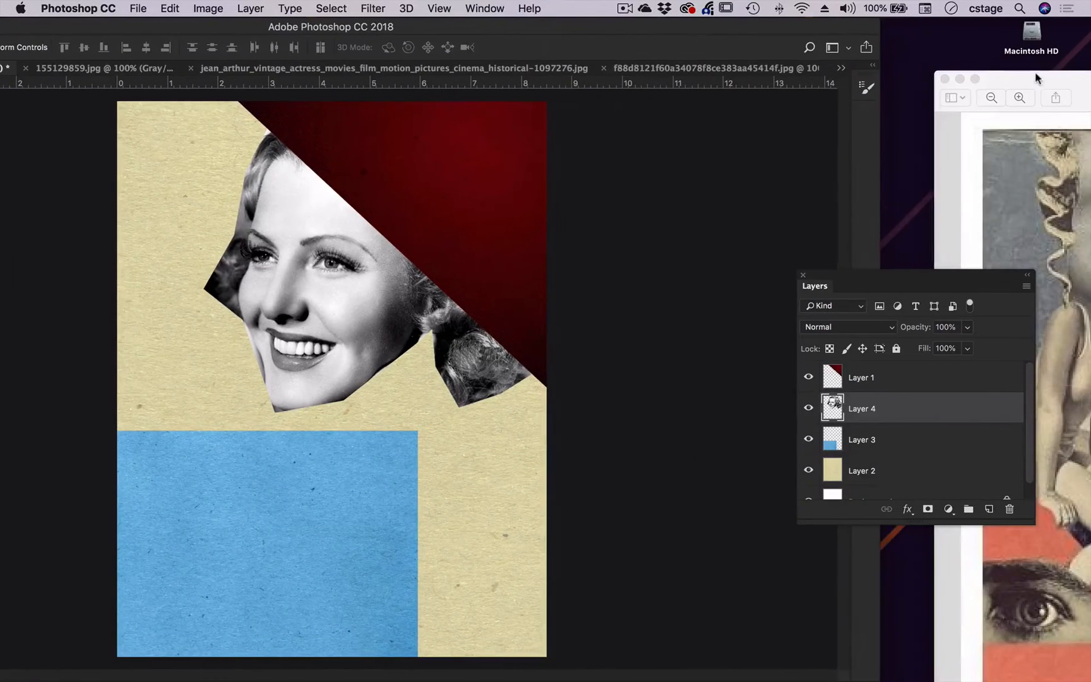
left_click_drag(1035, 78, 634, 56)
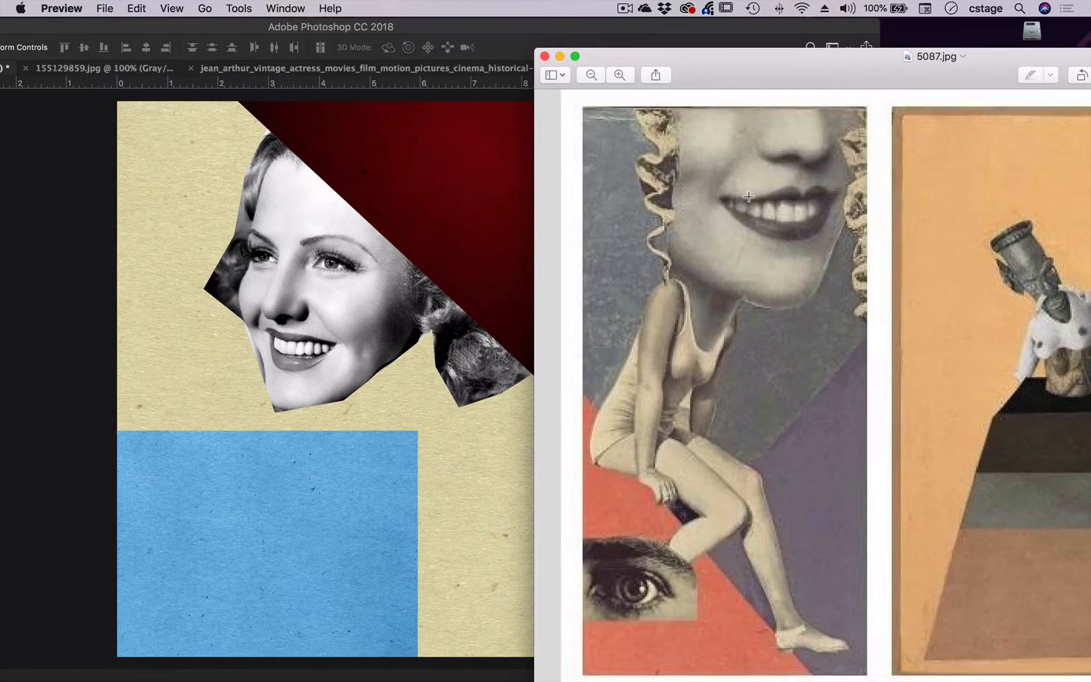
left_click_drag(608, 61, 864, 87)
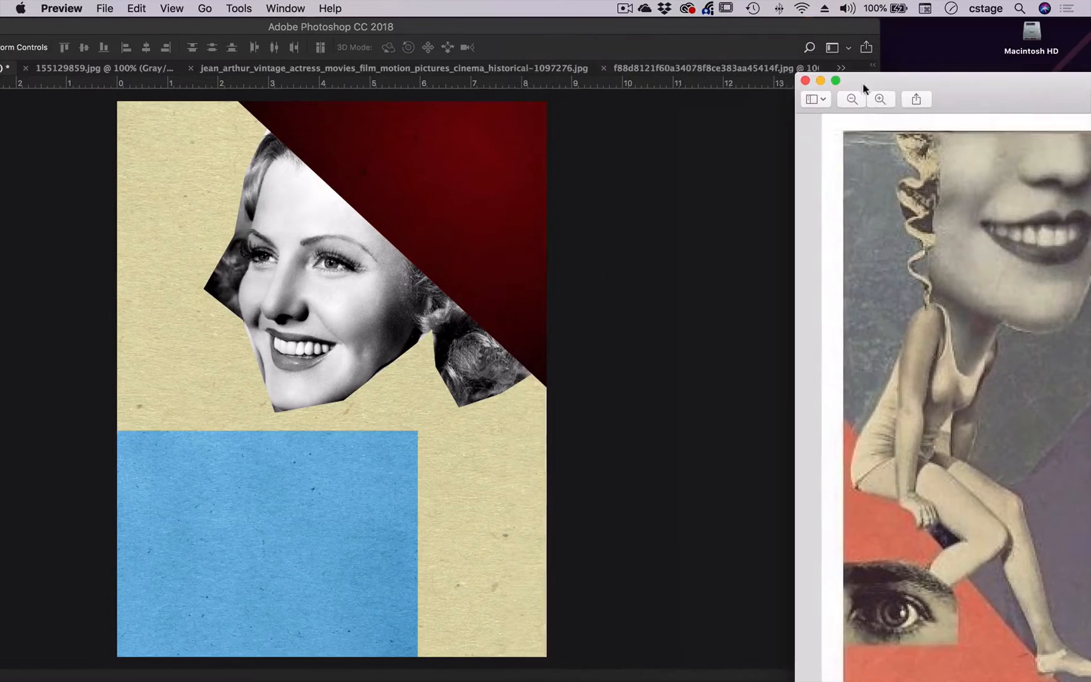
Back in Photoshop, scale the head up to about 134%, rotate it clockwise, and place its cropped face along the dark red paper's diagonal edge
left_click(299, 237)
mouse_move(313, 312)
left_mouse_down()
mouse_move(325, 299)
mouse_move(313, 318)
left_mouse_up()
key("super+t")
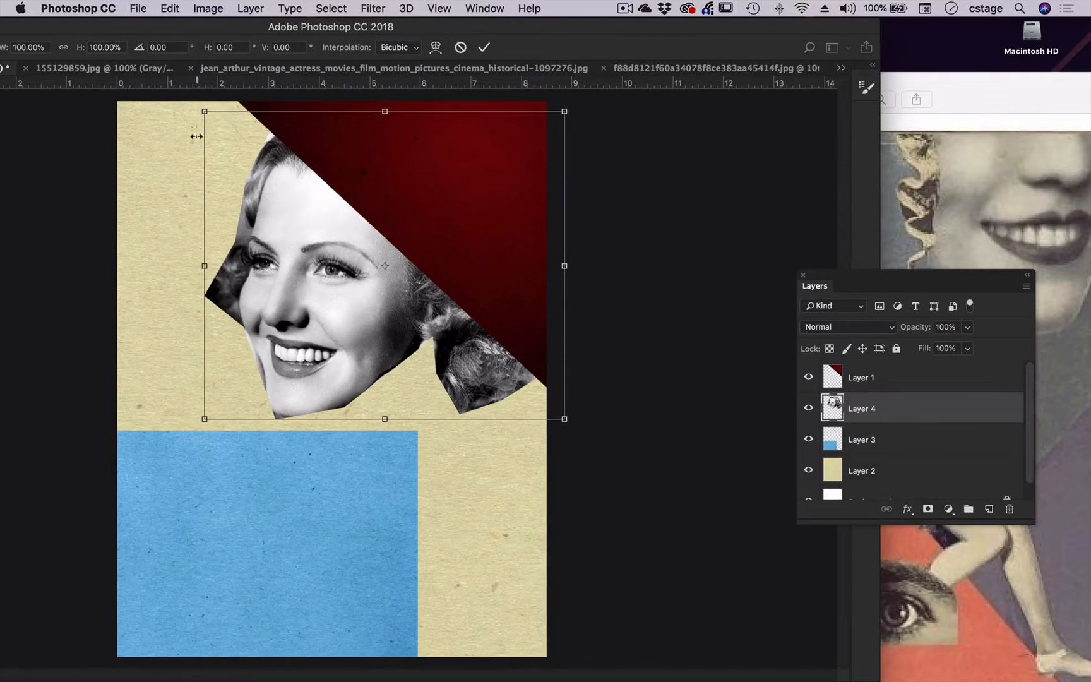
left_click_drag(204, 418, 82, 524)
left_click_drag(246, 417, 331, 329)
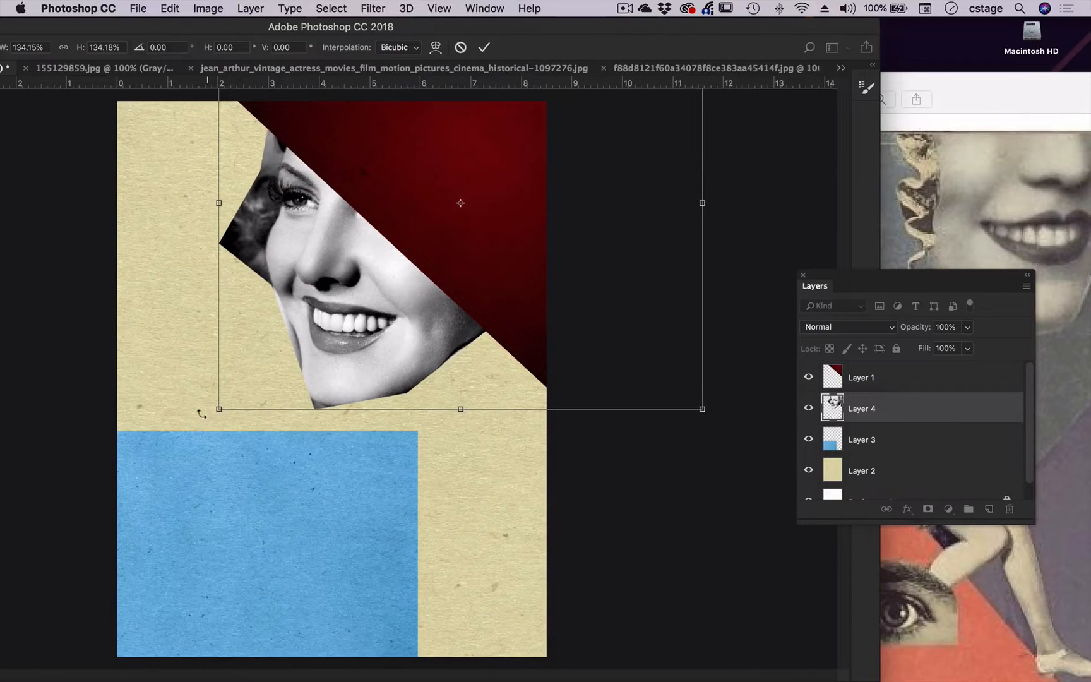
mouse_move(202, 409)
left_mouse_down()
mouse_move(149, 283)
mouse_move(225, 399)
mouse_move(216, 408)
left_mouse_up()
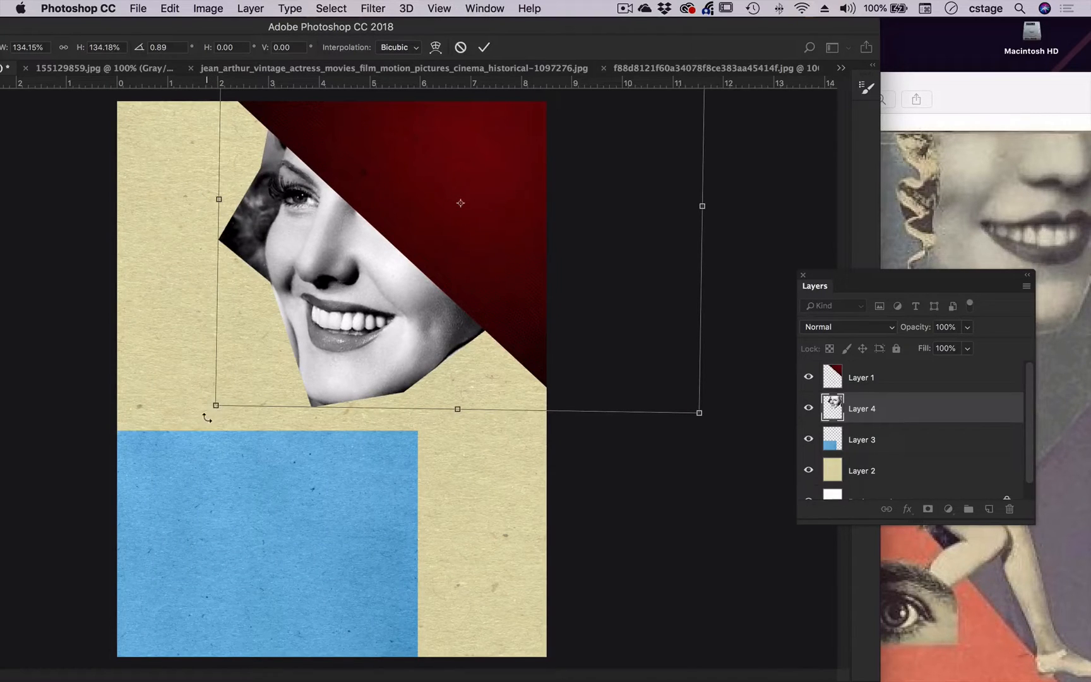
left_click_drag(204, 411, 172, 351)
mouse_move(335, 367)
left_mouse_down()
mouse_move(341, 387)
mouse_move(316, 387)
mouse_move(322, 360)
left_mouse_up()
left_click(484, 47)
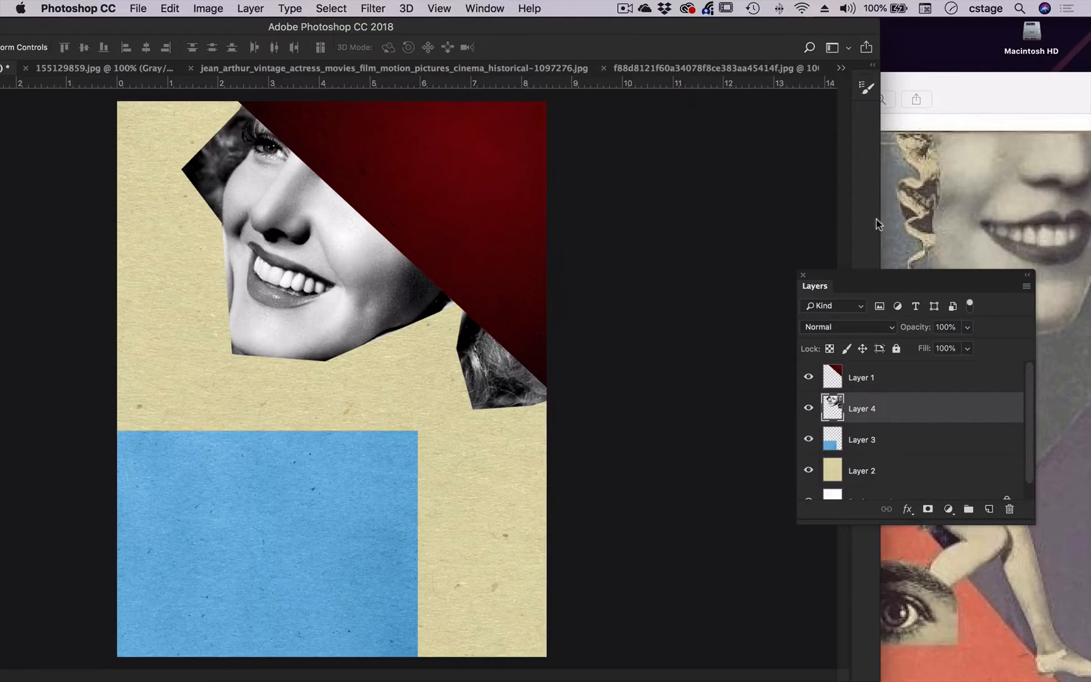
Widen the Photoshop window, bring the three swimsuit women photo to the front, and reposition the window so the tools are accessible
left_click_drag(881, 217, 1034, 217)
left_click(786, 69)
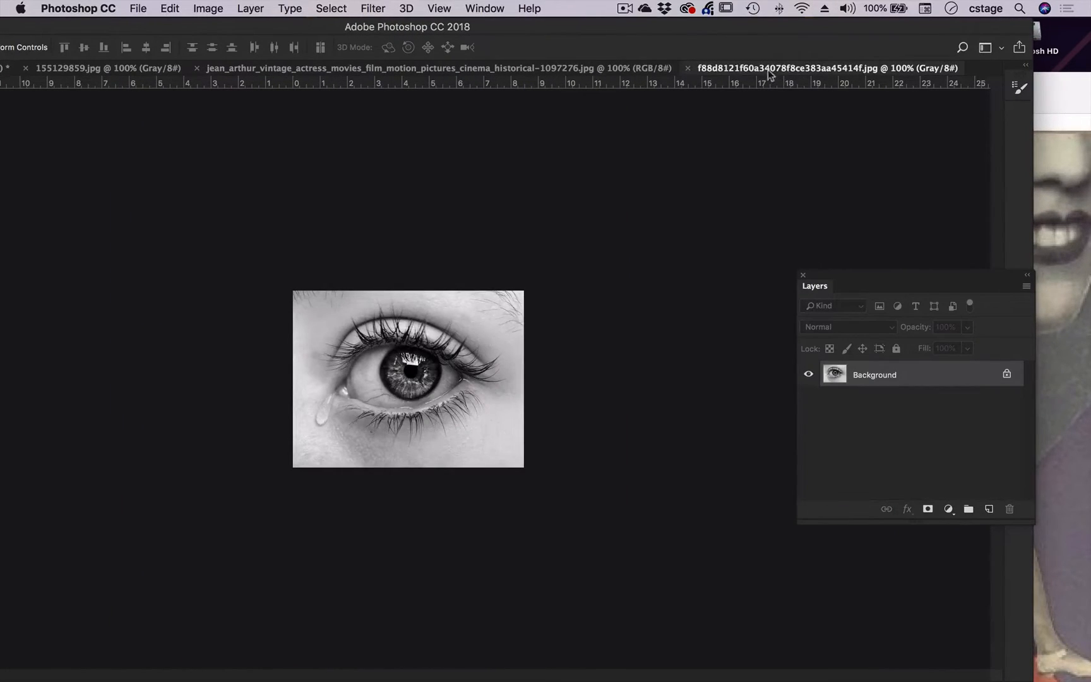
left_click(506, 71)
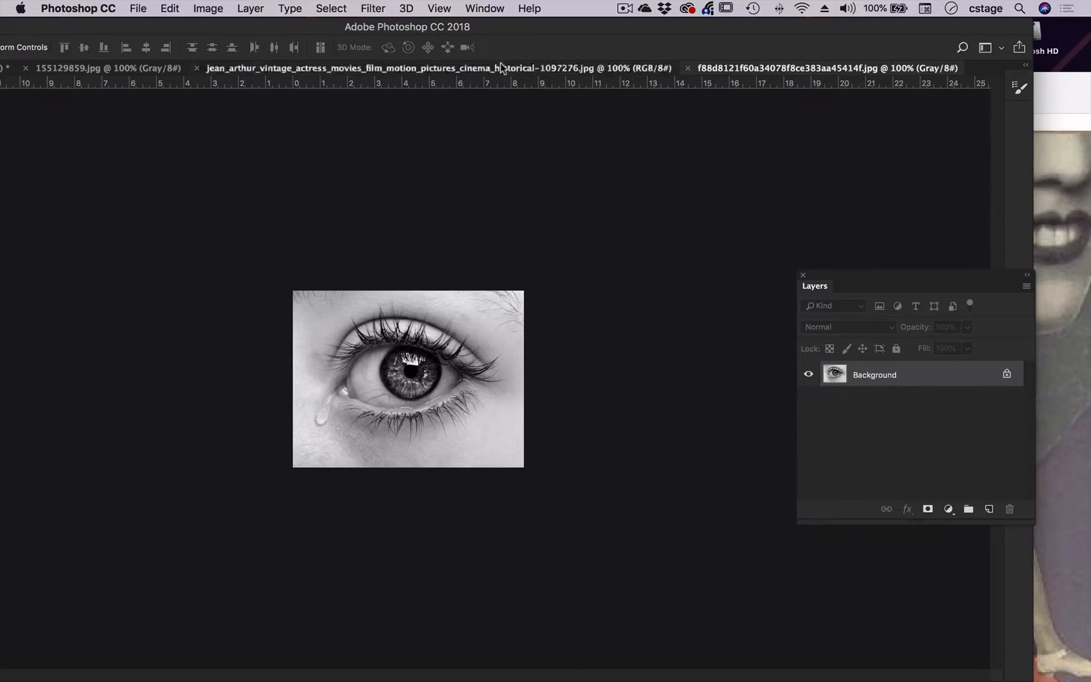
left_click(113, 68)
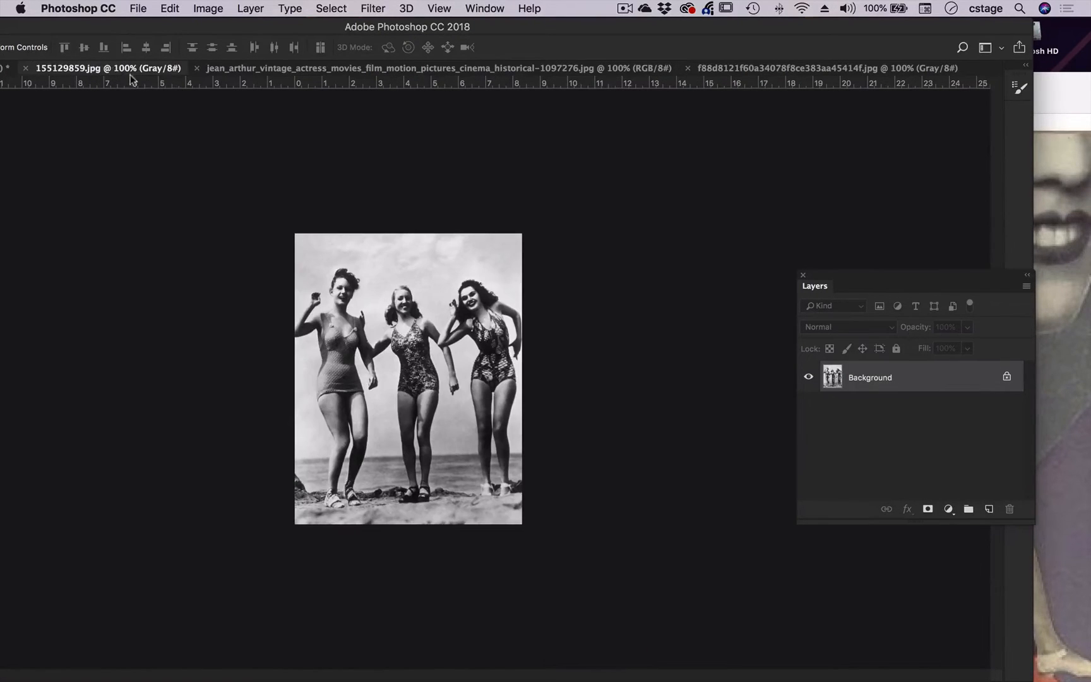
left_click_drag(432, 27, 602, 26)
left_click_drag(716, 24, 767, 25)
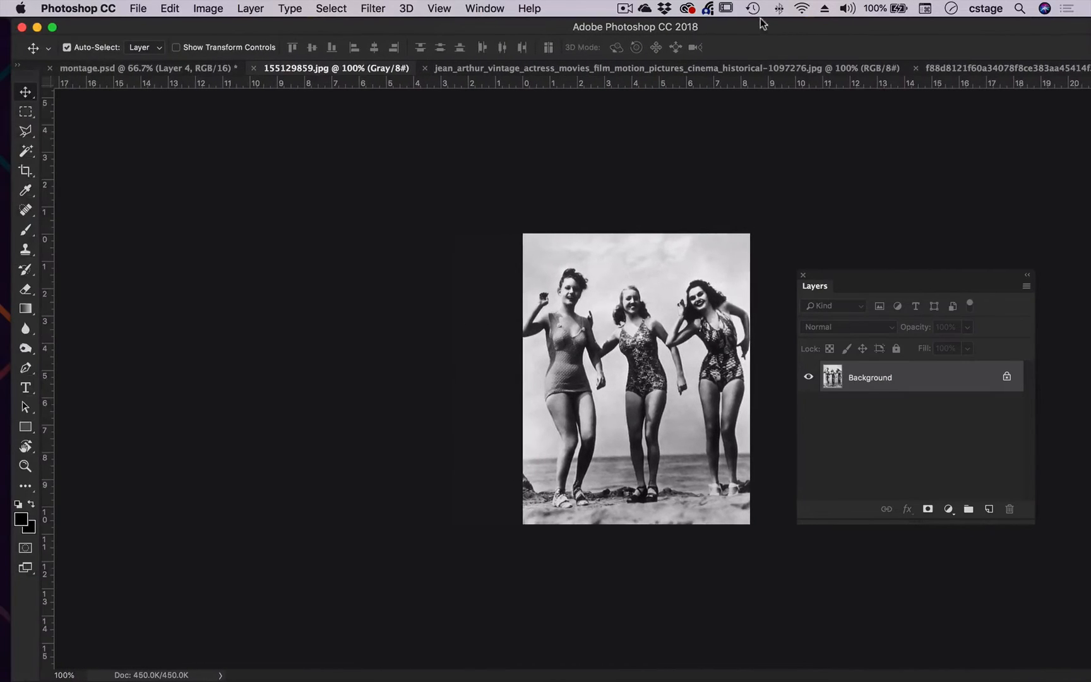
Close the source document of the actress portrait and arrange the remaining three documents as 3-up Horizontal
left_click(531, 71)
left_click(425, 68)
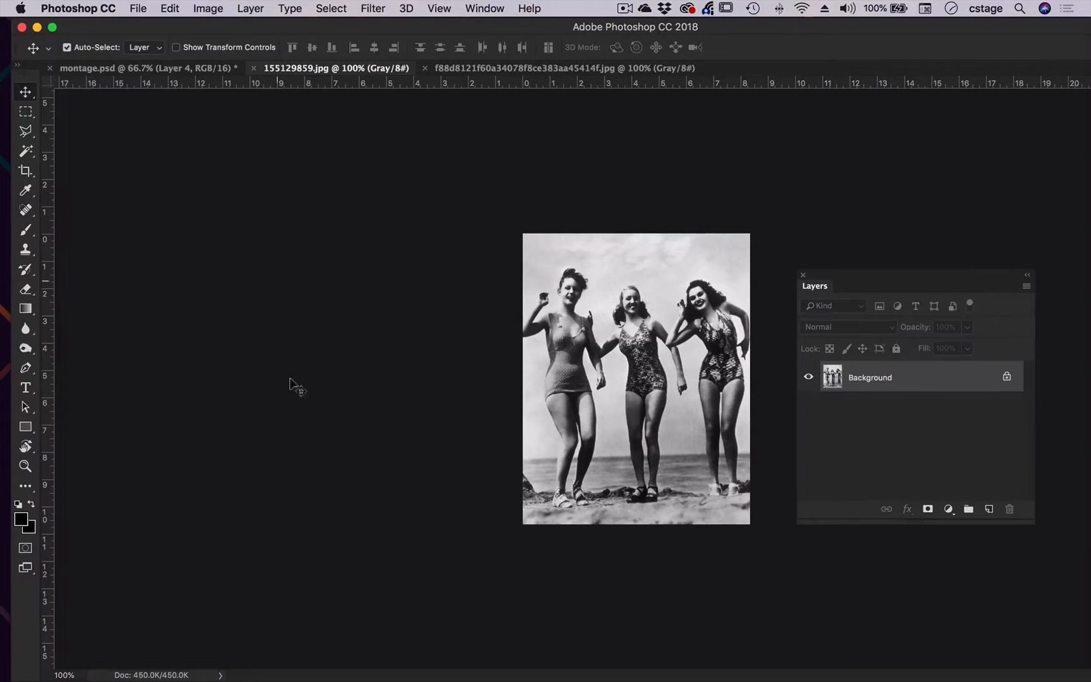
left_click(442, 9)
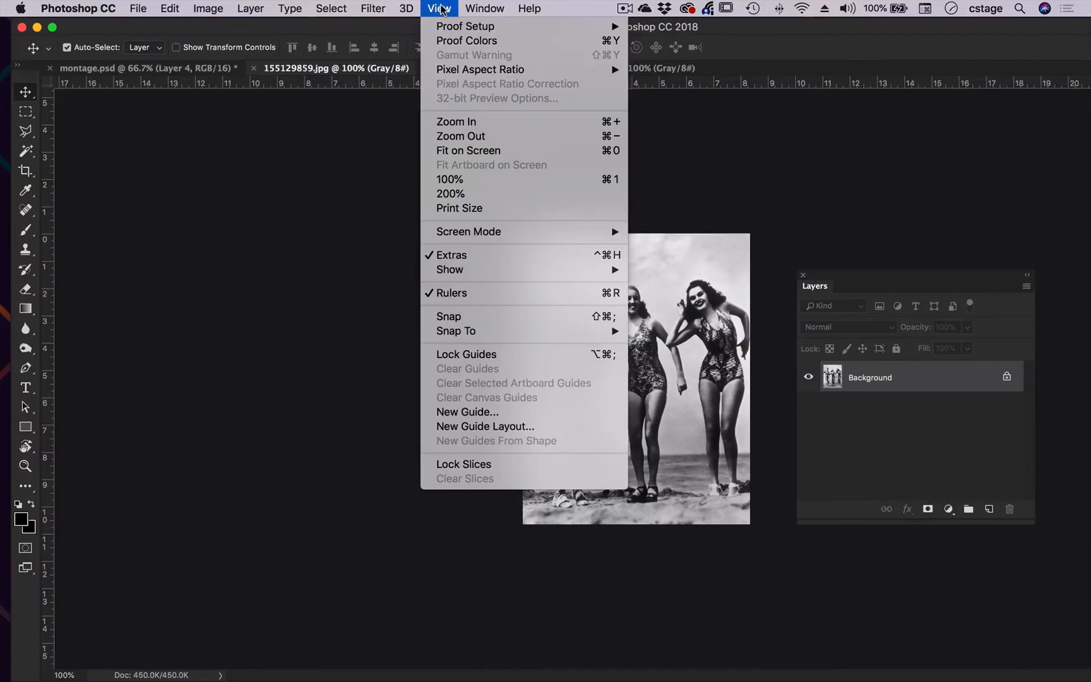
mouse_move(484, 7)
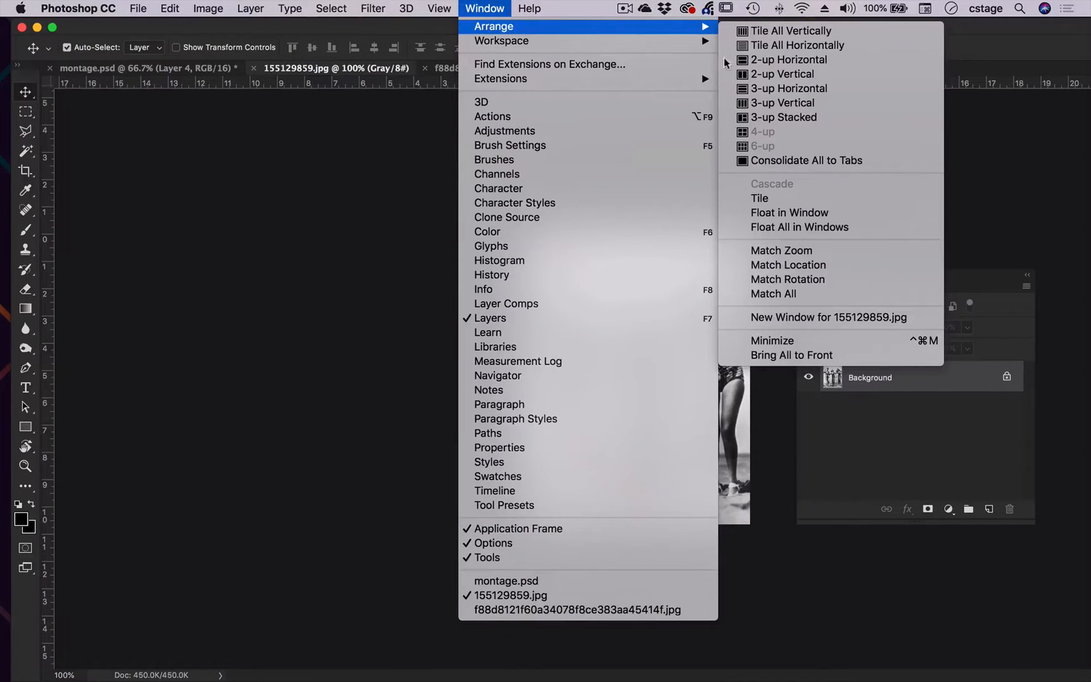
left_click(768, 89)
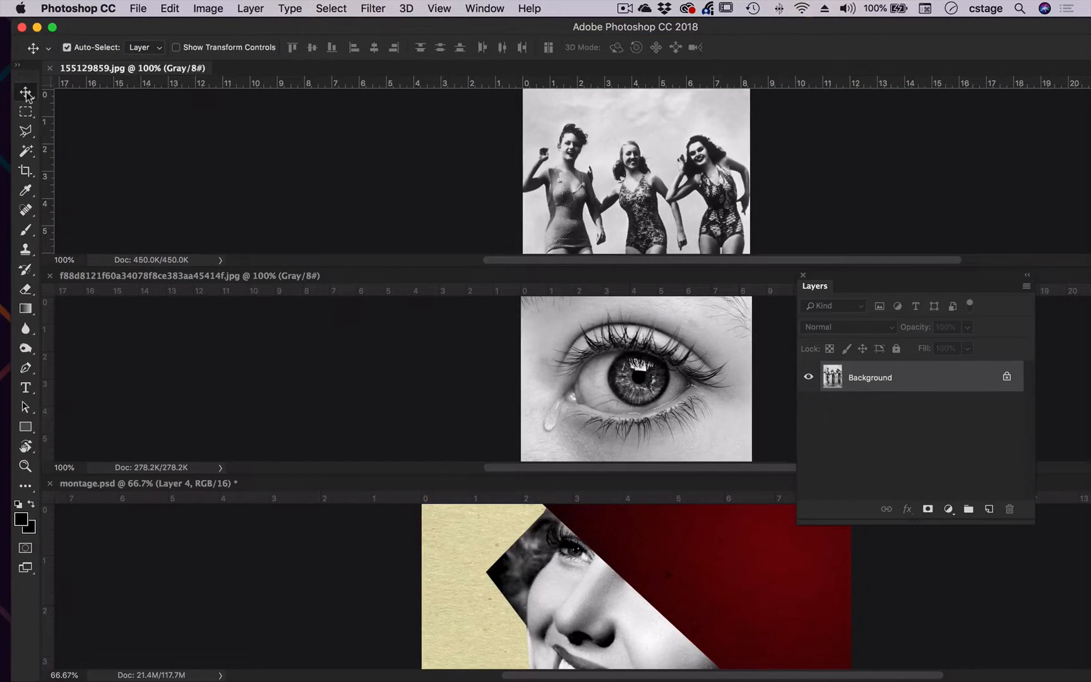
Copy the photo of the three swimsuit women into montage.psd, accepting the bit depth difference
left_click_drag(627, 203, 597, 366)
left_click_drag(585, 573, 587, 572)
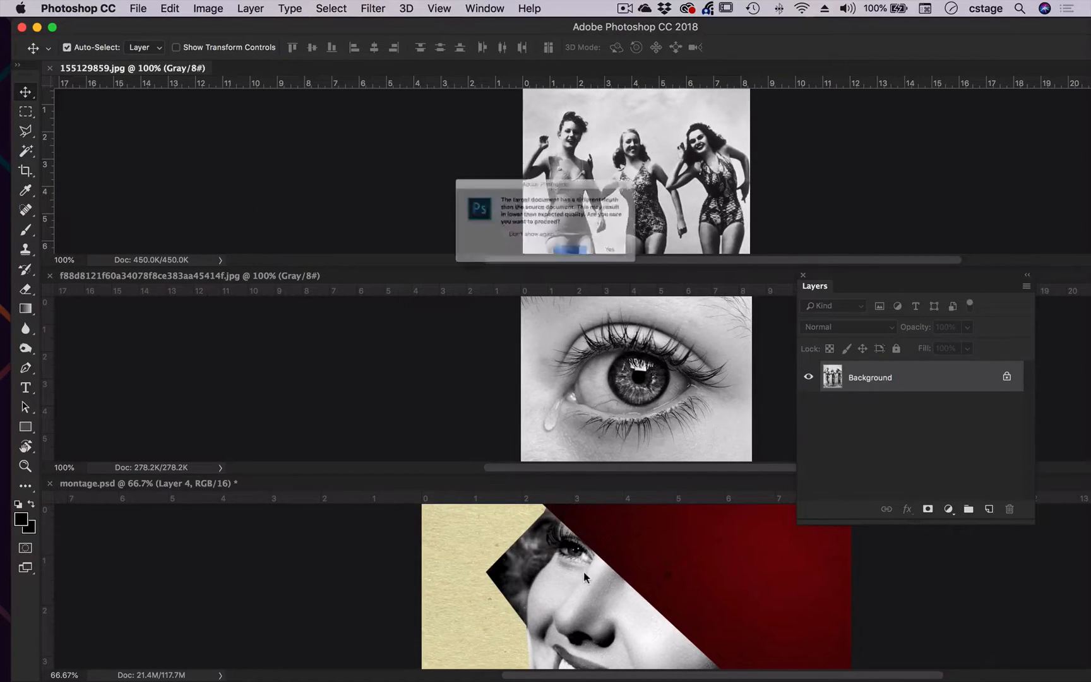
left_click(651, 271)
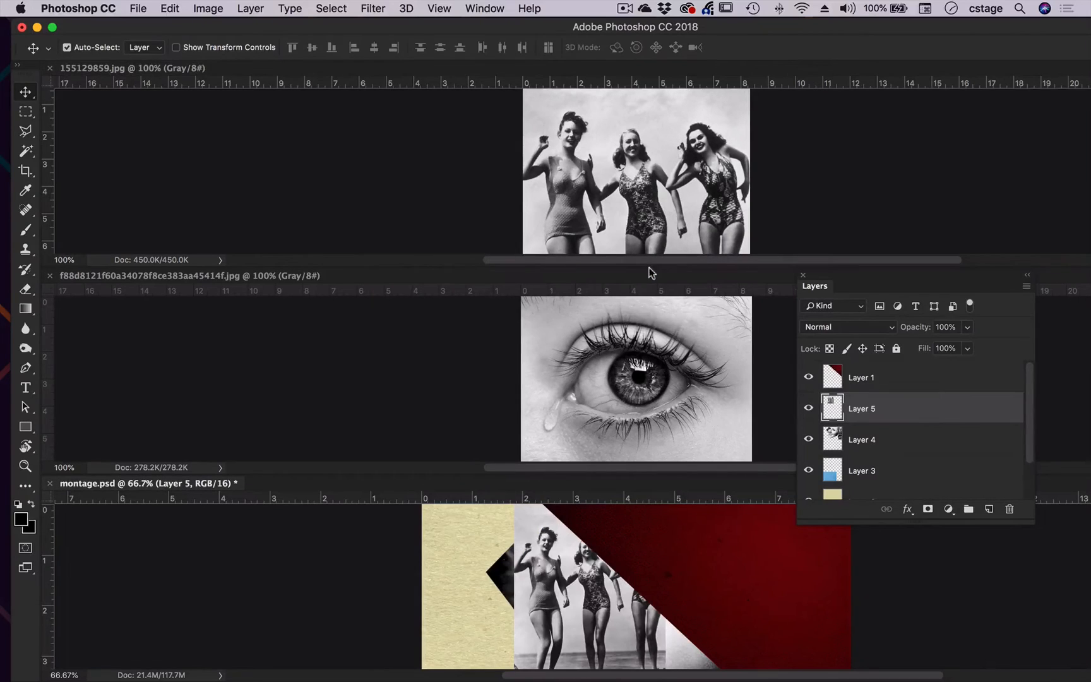
Close the swimsuit women's source document, consolidate the remaining documents into tabs, and move the layer list clear of the canvas
left_click(50, 68)
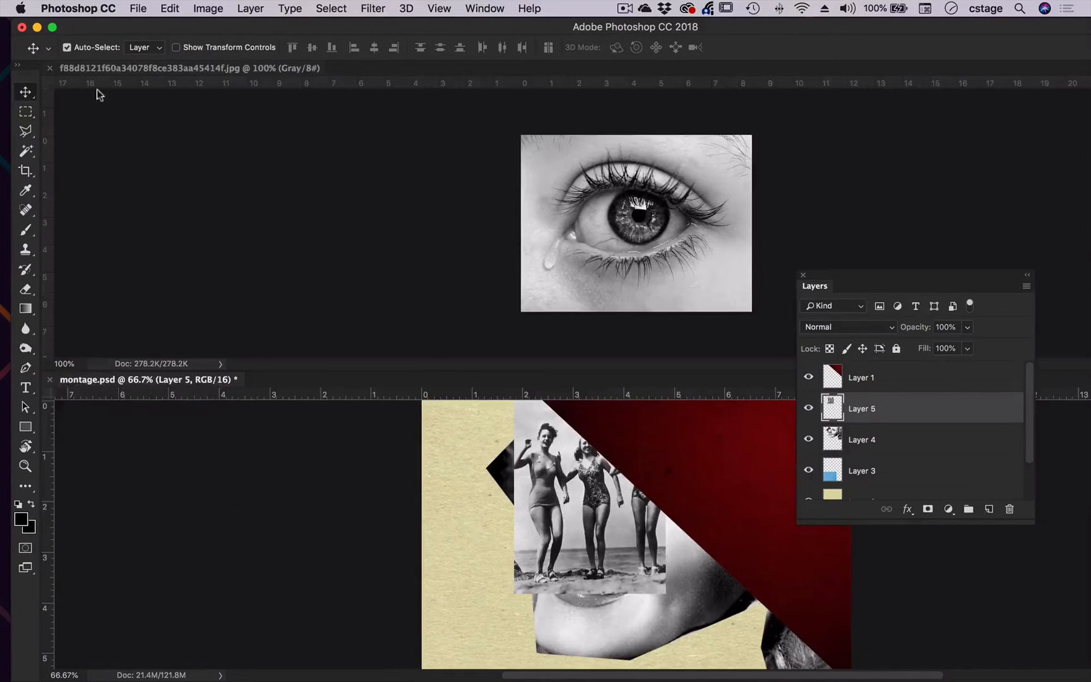
left_click(490, 8)
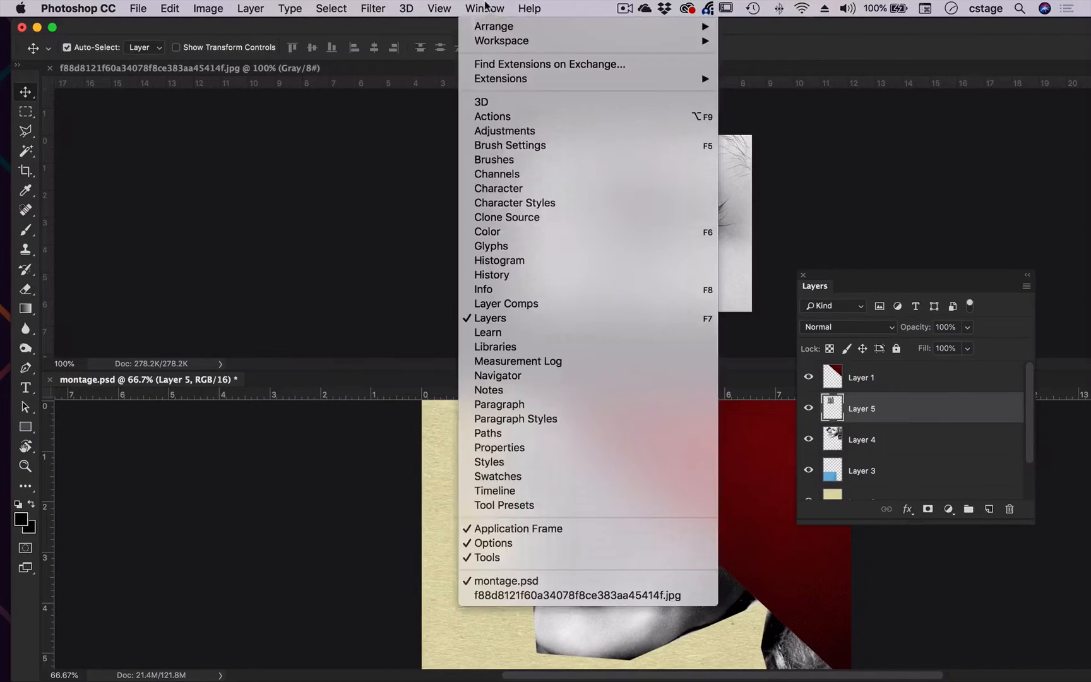
mouse_move(493, 27)
left_click(764, 163)
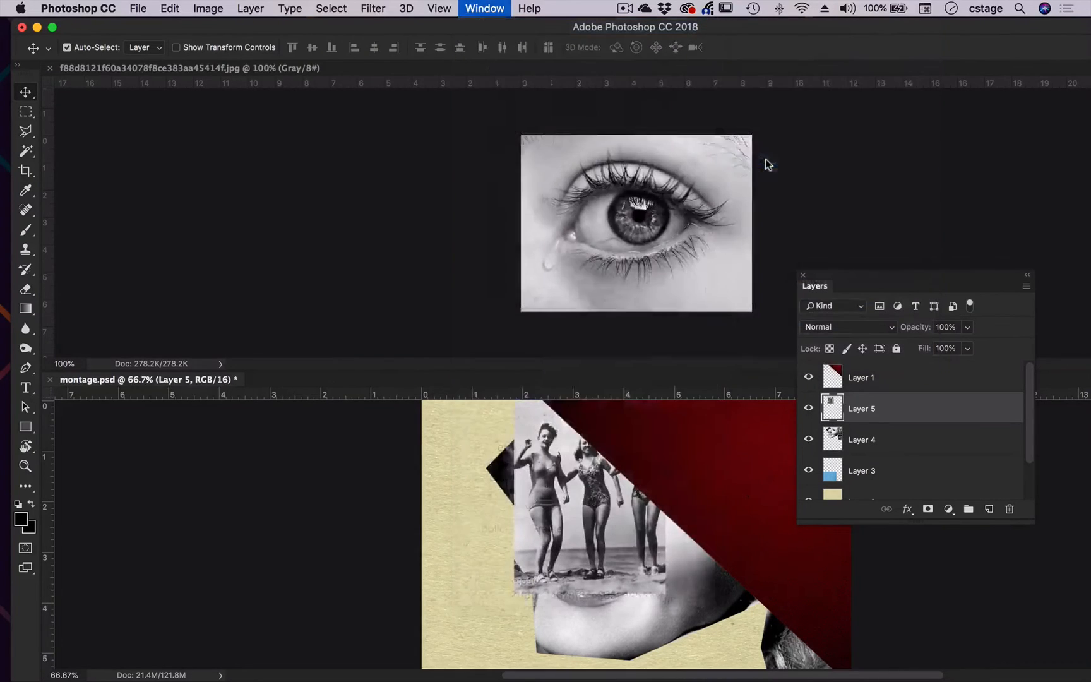
left_click_drag(841, 268, 1005, 291)
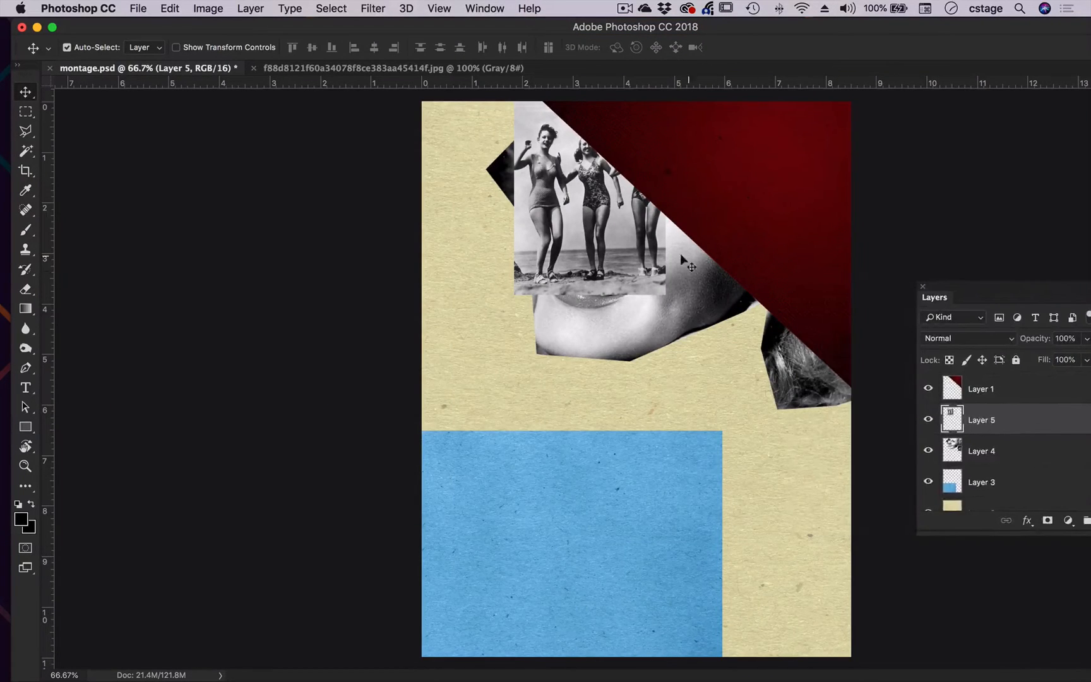
Scale the swimsuit photo up to about 240% and place it over the montage's right side, with the leftmost woman fully on the canvas
left_click_drag(597, 240, 604, 406)
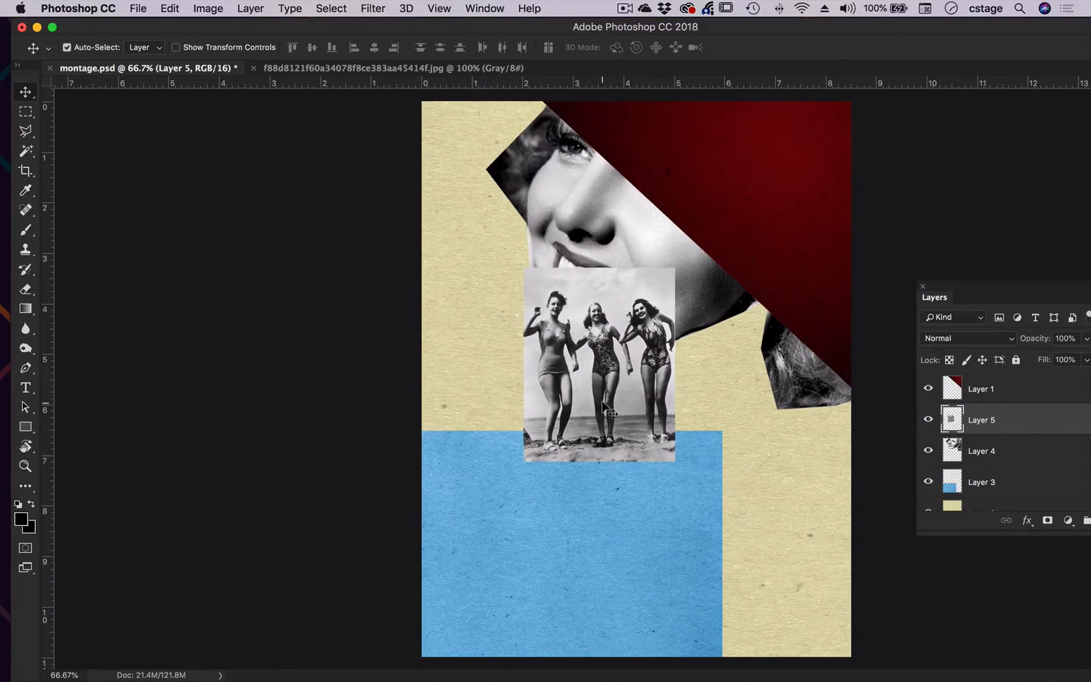
key("super+t")
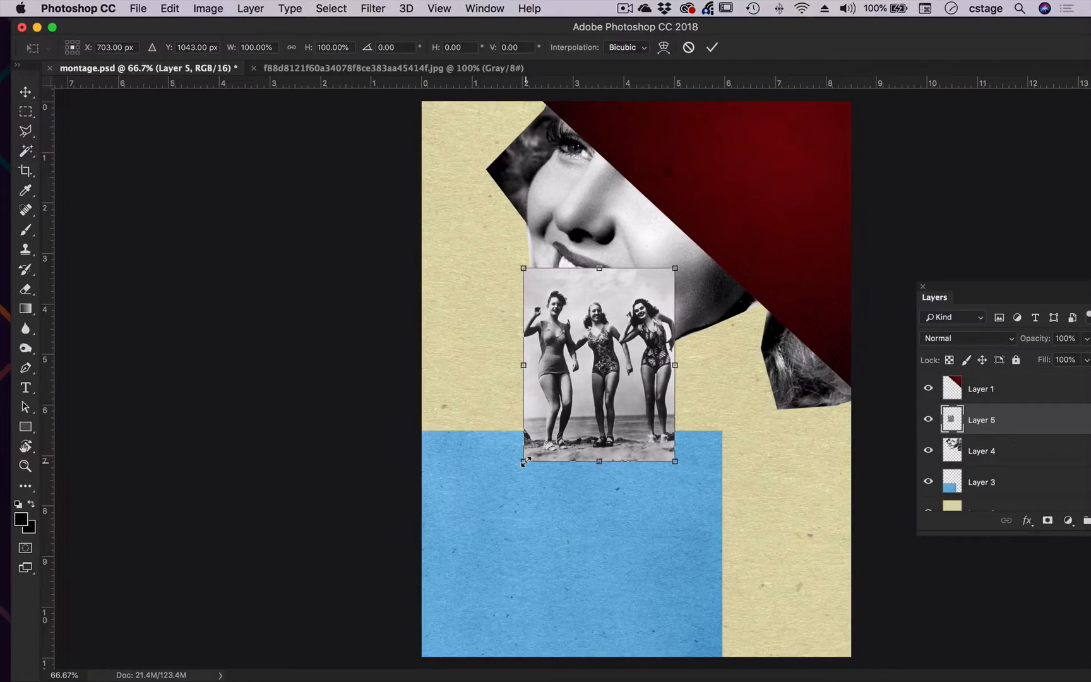
left_click_drag(523, 268, 400, 109)
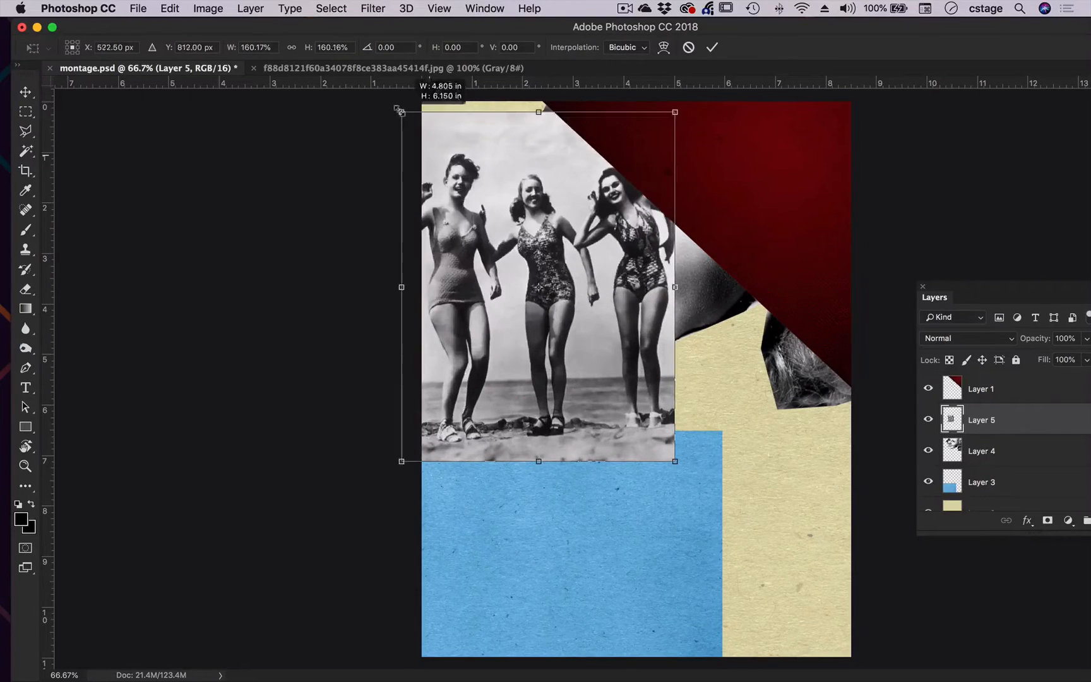
left_click_drag(719, 496, 768, 536)
left_click_drag(651, 427, 803, 495)
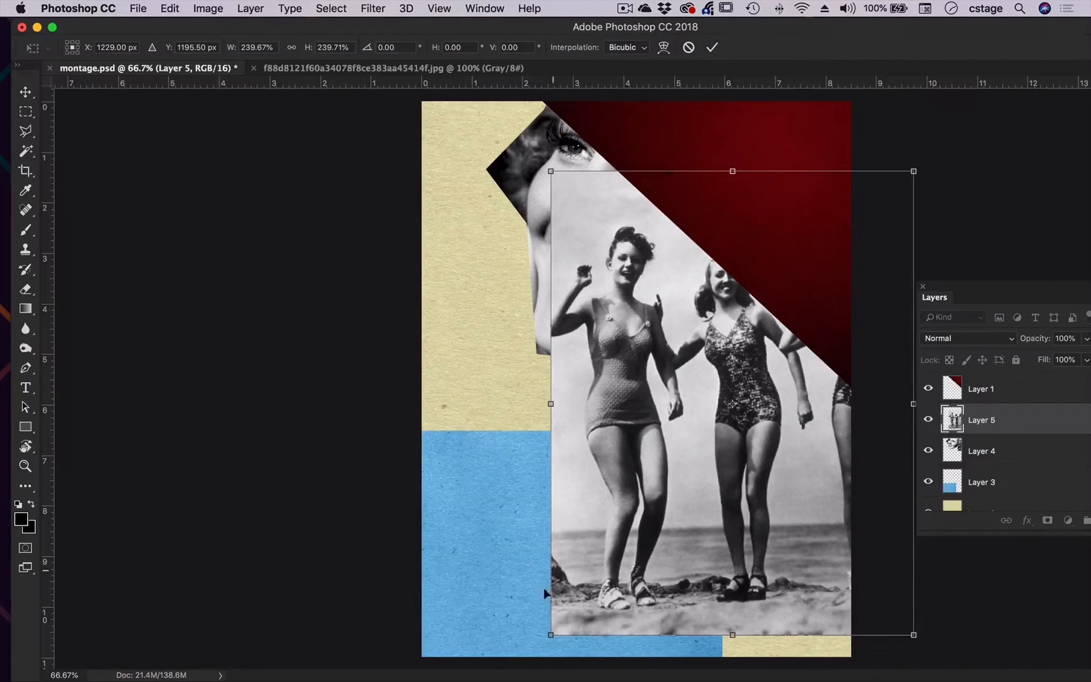
left_click(713, 48)
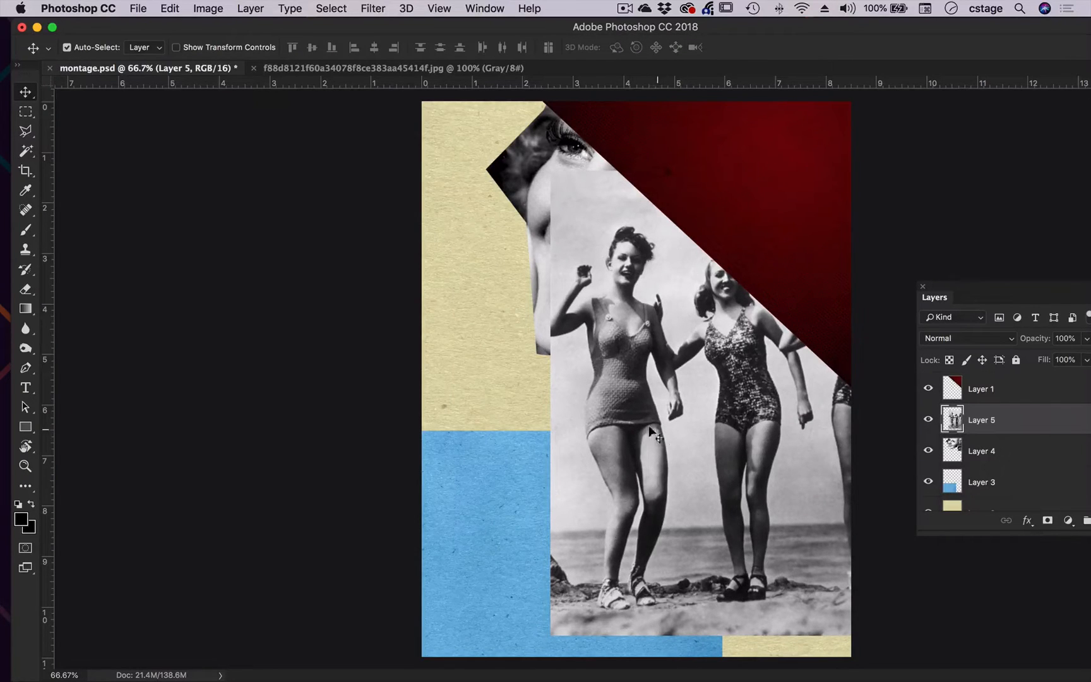
Outline the leftmost woman's body with the Polygonal Lasso, from feet to shoulders including both arms and leaving out her head
left_click(25, 132)
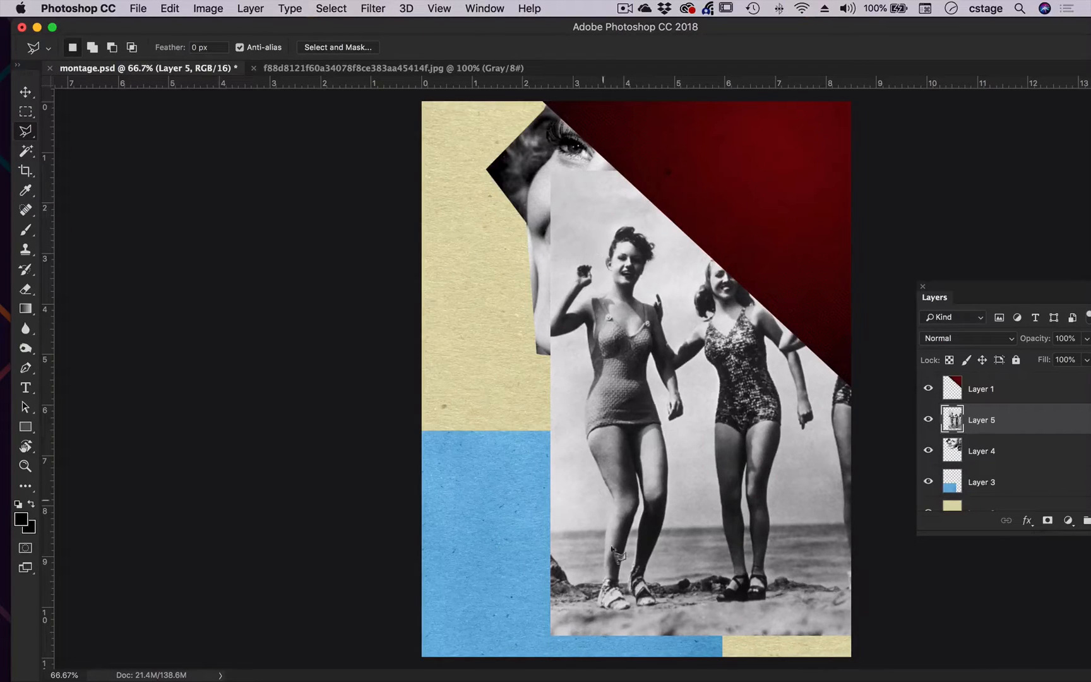
left_click(606, 607)
left_click(630, 611)
left_click(632, 605)
left_click(653, 607)
left_click(660, 603)
left_click(648, 567)
left_click(671, 503)
left_click(665, 441)
left_click(645, 355)
left_click(670, 420)
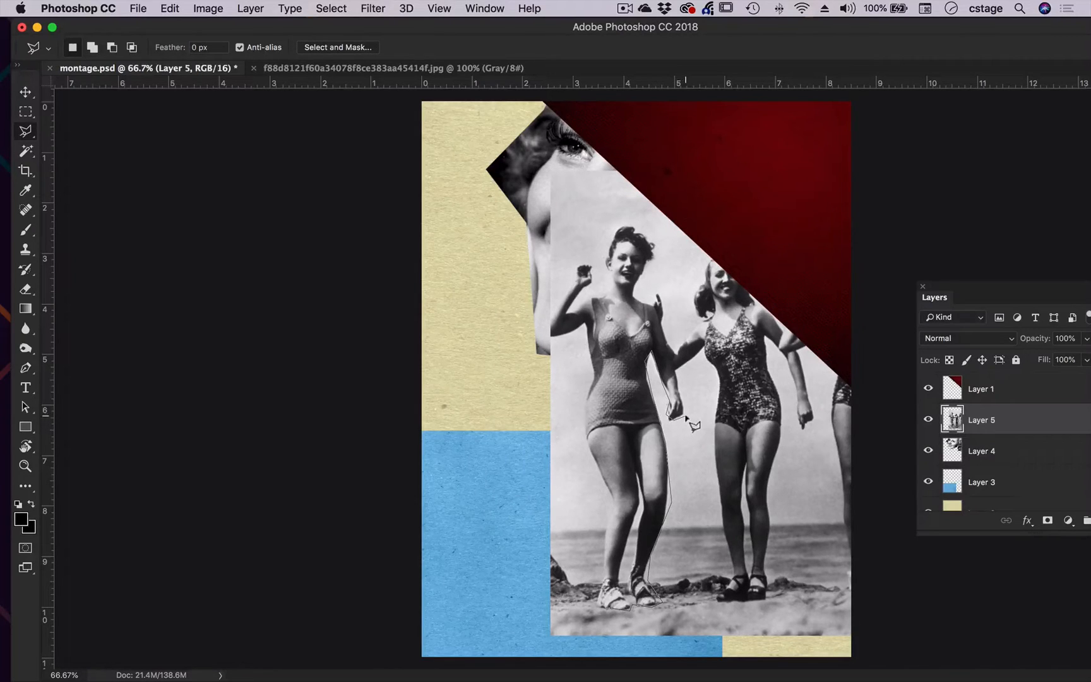
left_click(675, 357)
left_click(658, 309)
left_click(638, 294)
left_click(596, 295)
left_click(567, 313)
left_click(594, 273)
left_click(588, 260)
left_click(574, 264)
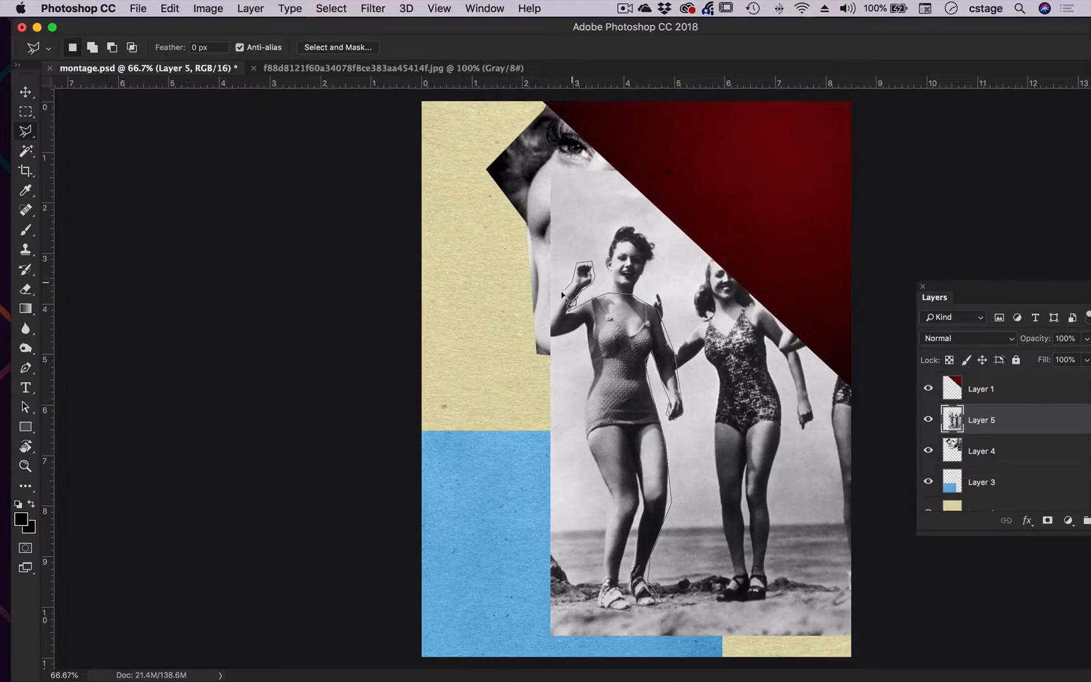
left_click(549, 337)
left_click(592, 326)
left_click(583, 406)
left_click(587, 434)
left_click(613, 506)
Invert the selection, delete everything around the woman's headless body on Layer 5, and deselect
right_click(30, 135)
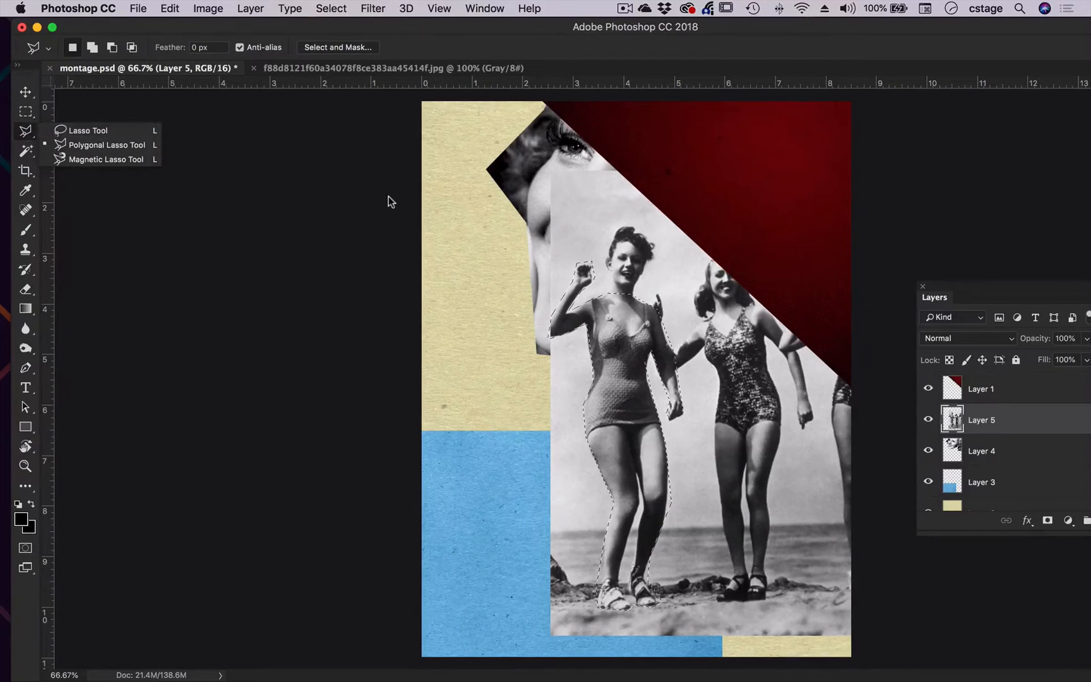
left_click(94, 144)
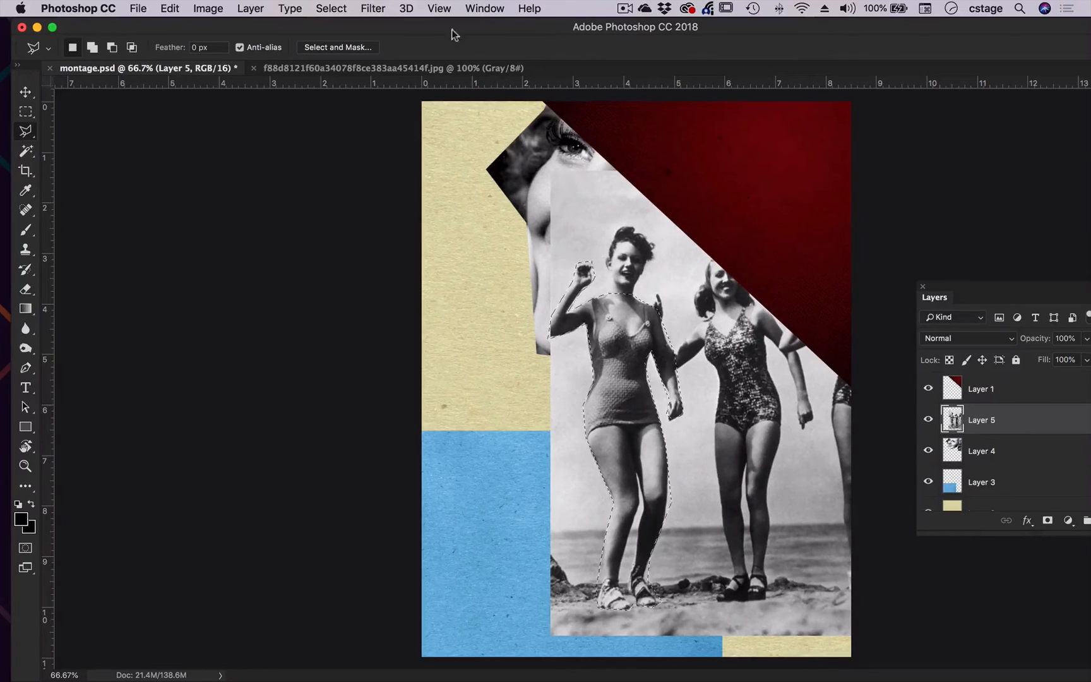
left_click(329, 8)
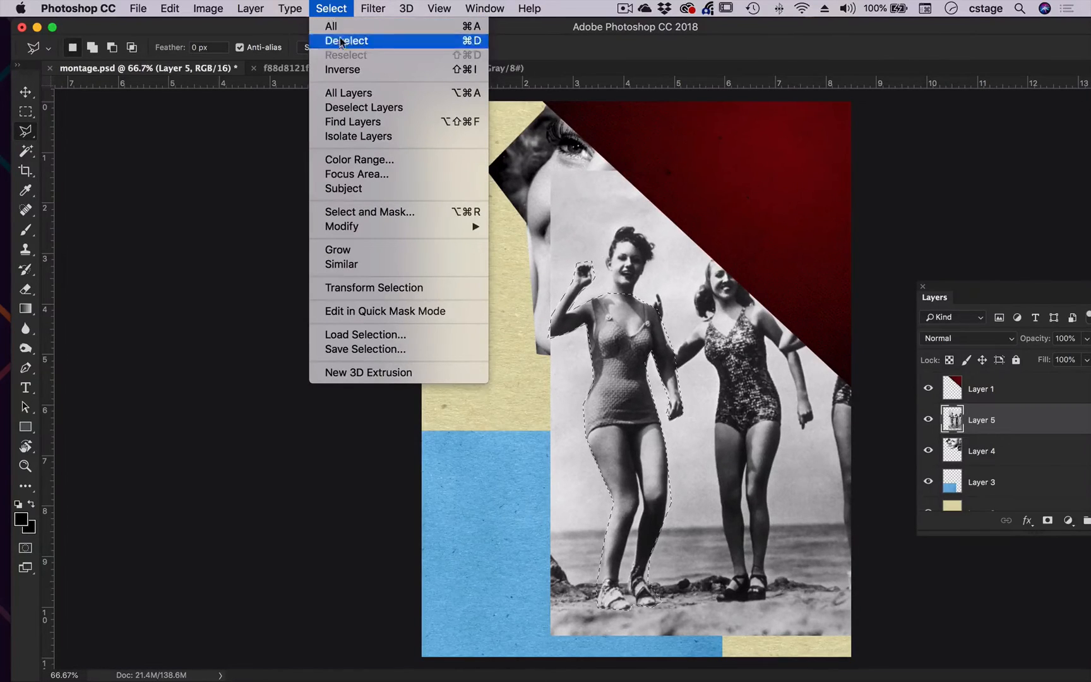
left_click(343, 69)
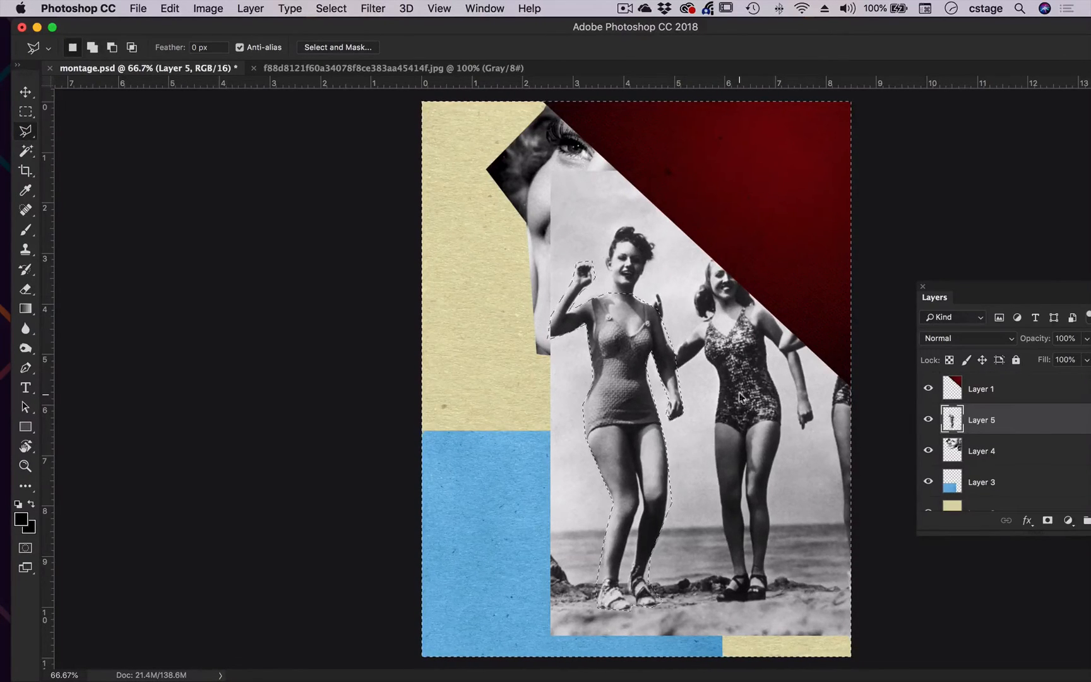
key("Delete")
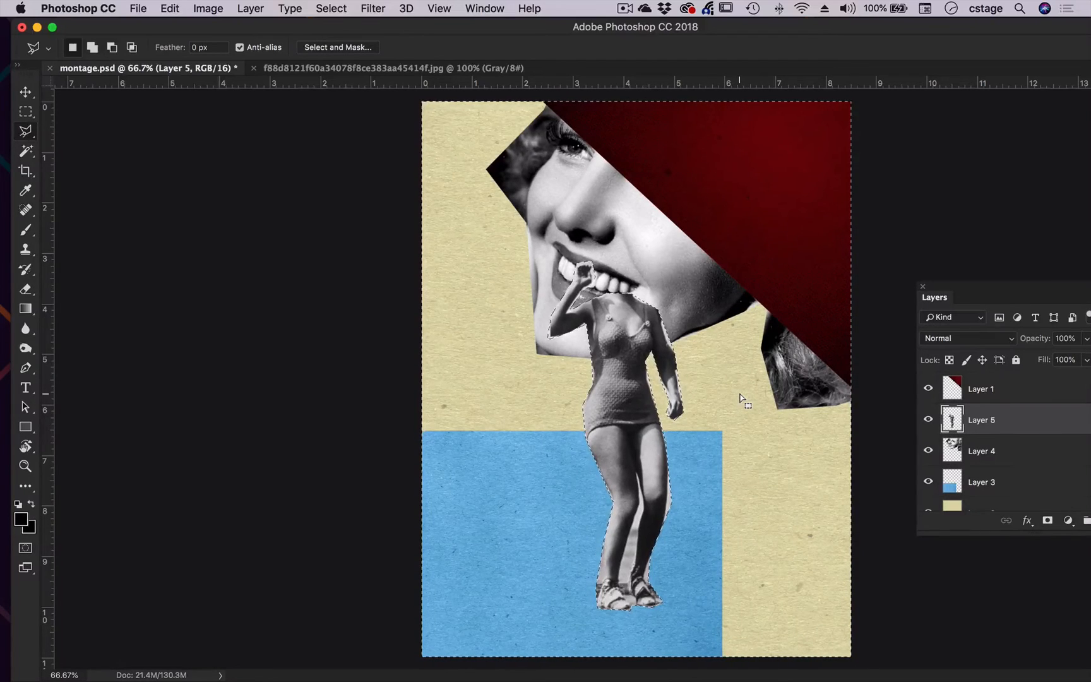
key("super+d")
Reorder Layer 5 beneath the head on Layer 4 and move the cut-out body right so its shoulders tuck under the jaw
left_click(25, 94)
left_click_drag(618, 418, 655, 415)
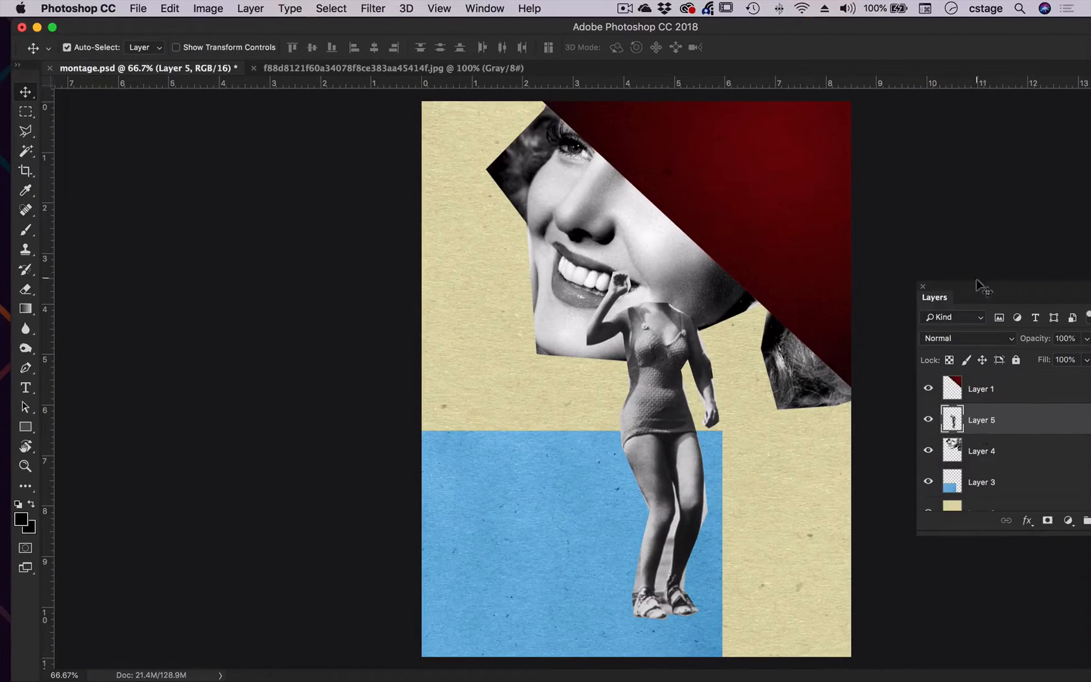
left_click_drag(973, 288, 850, 222)
left_click_drag(893, 361, 892, 391)
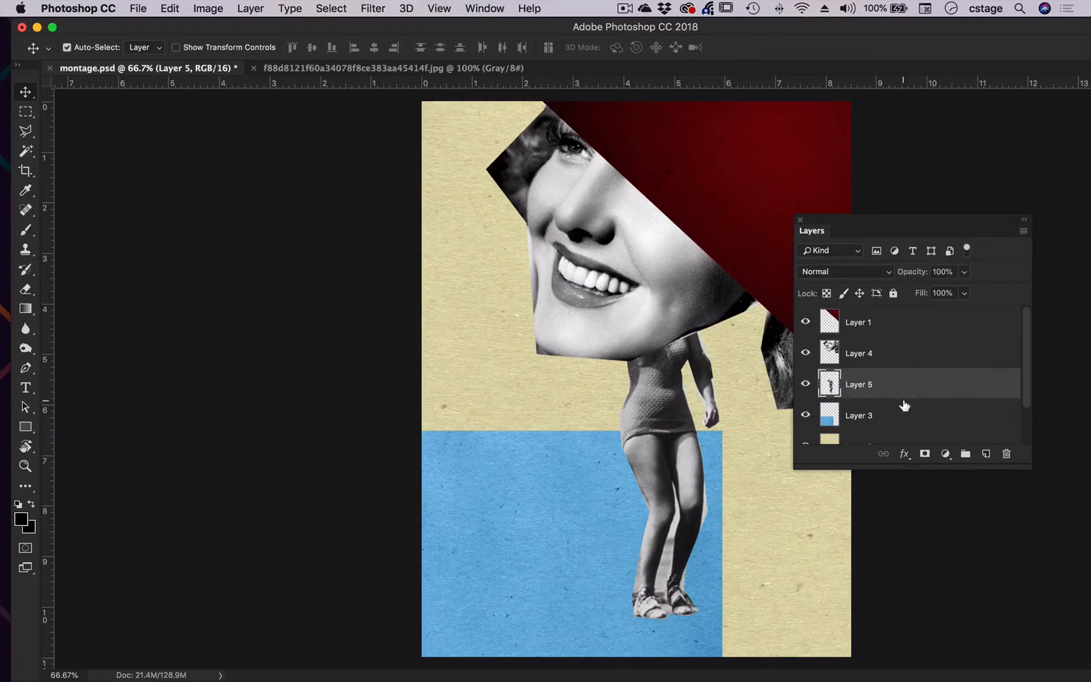
left_click_drag(661, 433, 691, 429)
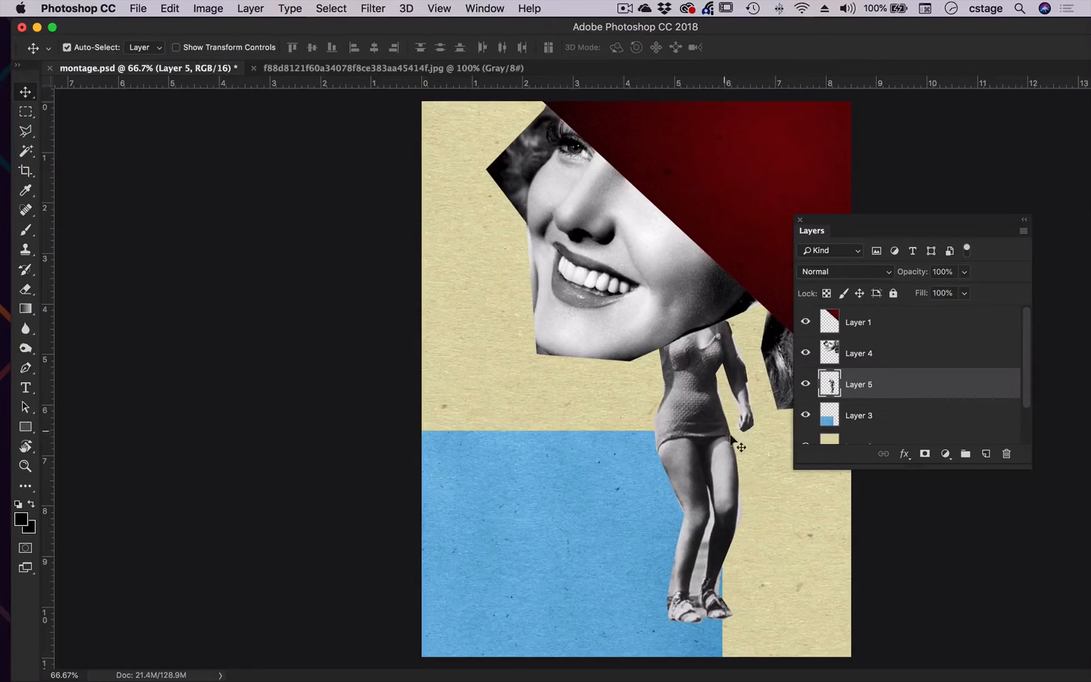
left_click_drag(836, 229, 896, 200)
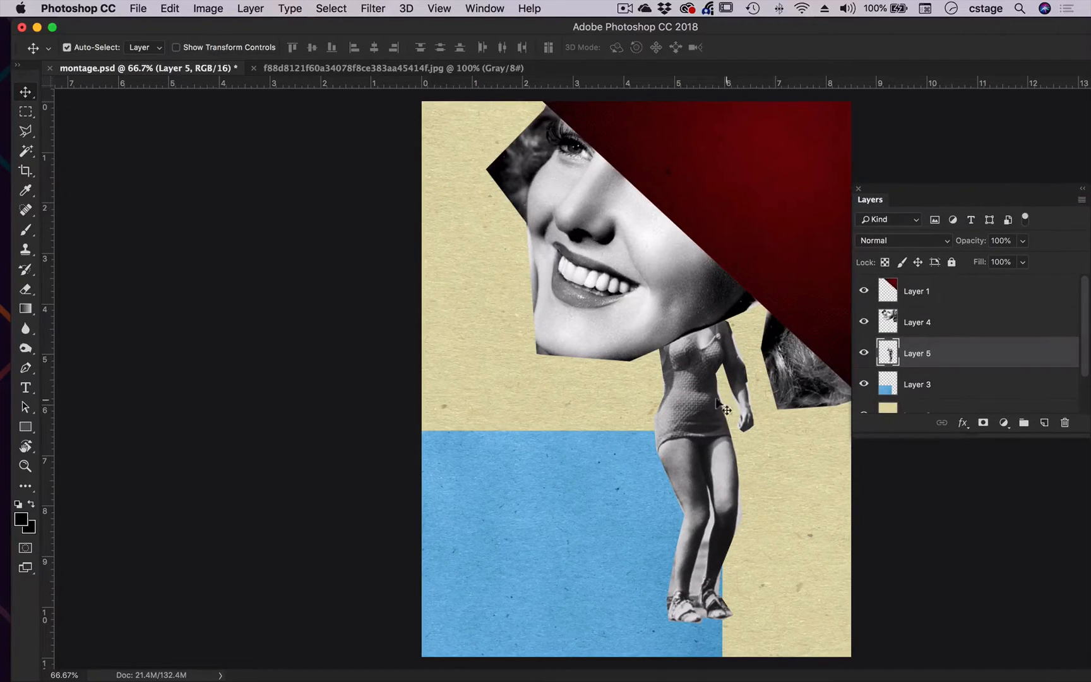
Enlarge the body to about 139%, rotate it about 14.5° counterclockwise, and position its shoulders under the chin
key("ctrl+t")
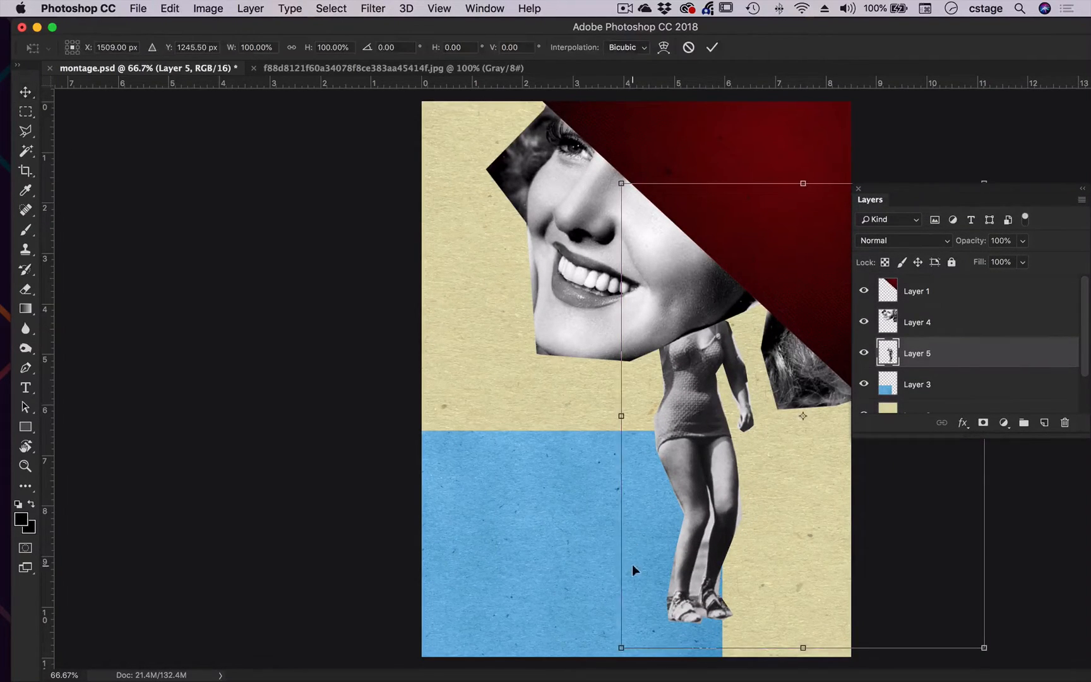
left_click_drag(622, 648, 689, 468)
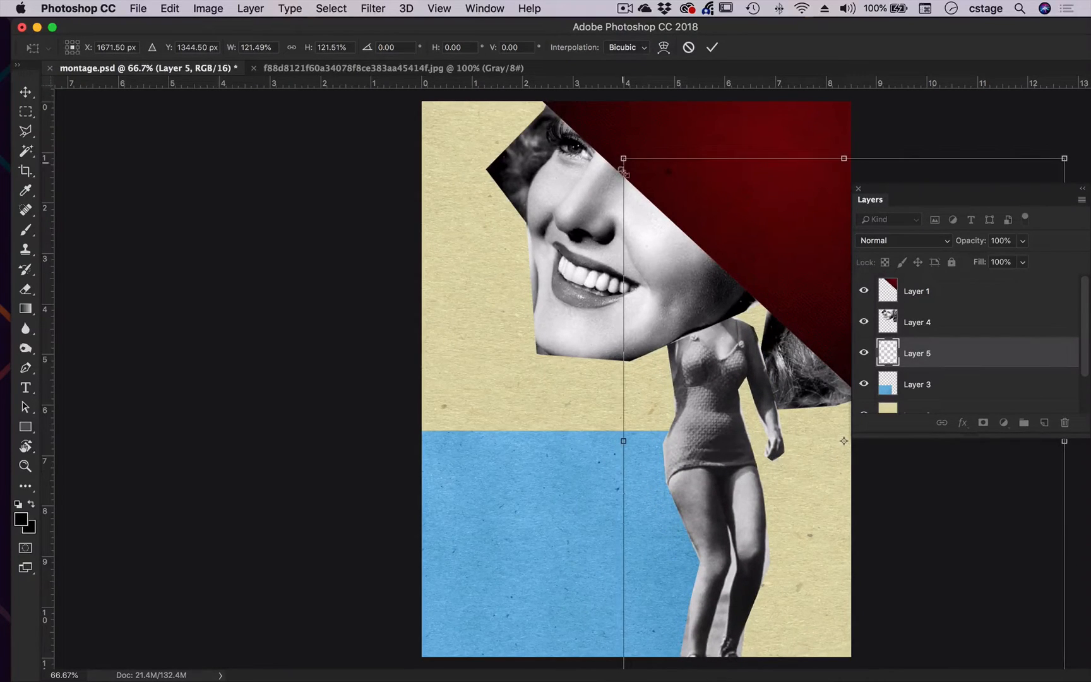
left_click_drag(604, 149, 559, 89)
left_click_drag(681, 430, 710, 480)
left_click_drag(594, 147, 523, 234)
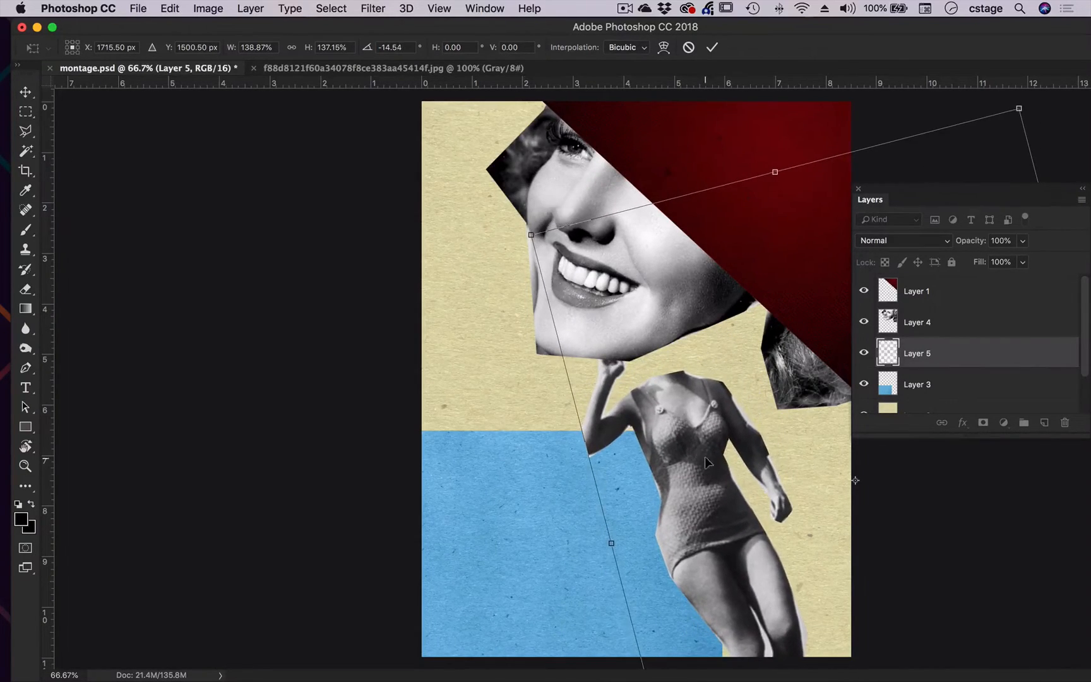
left_click_drag(706, 456, 702, 420)
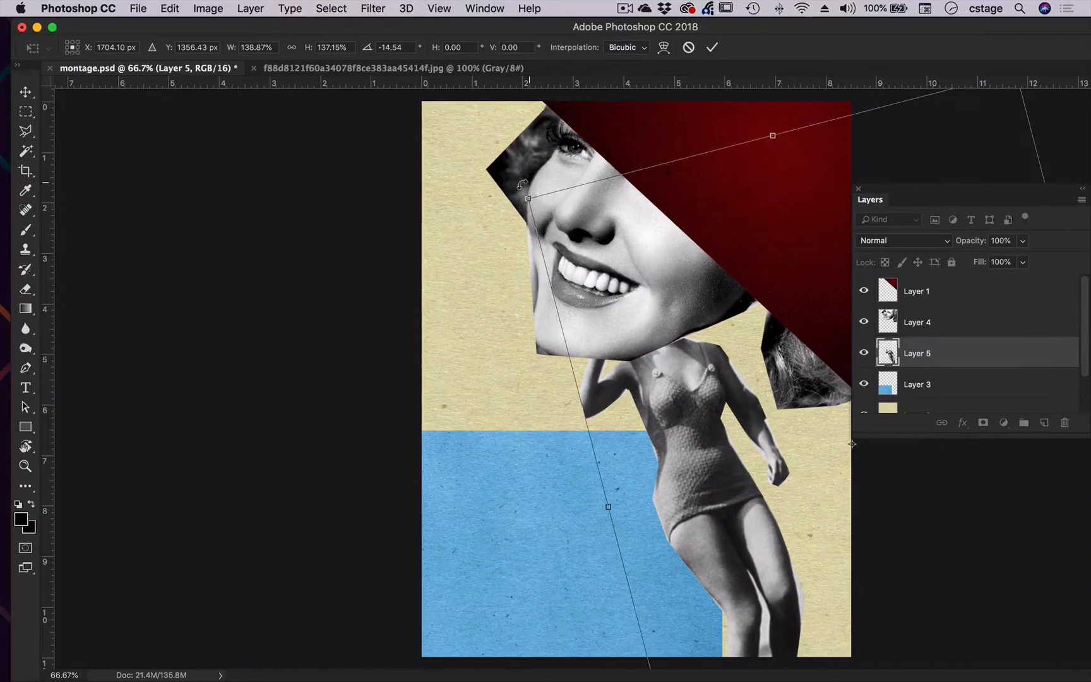
Try tilting the body further counterclockwise to about 39°, keeping its shoulders tucked against the chin
left_click_drag(509, 197, 475, 284)
left_click_drag(716, 498, 726, 452)
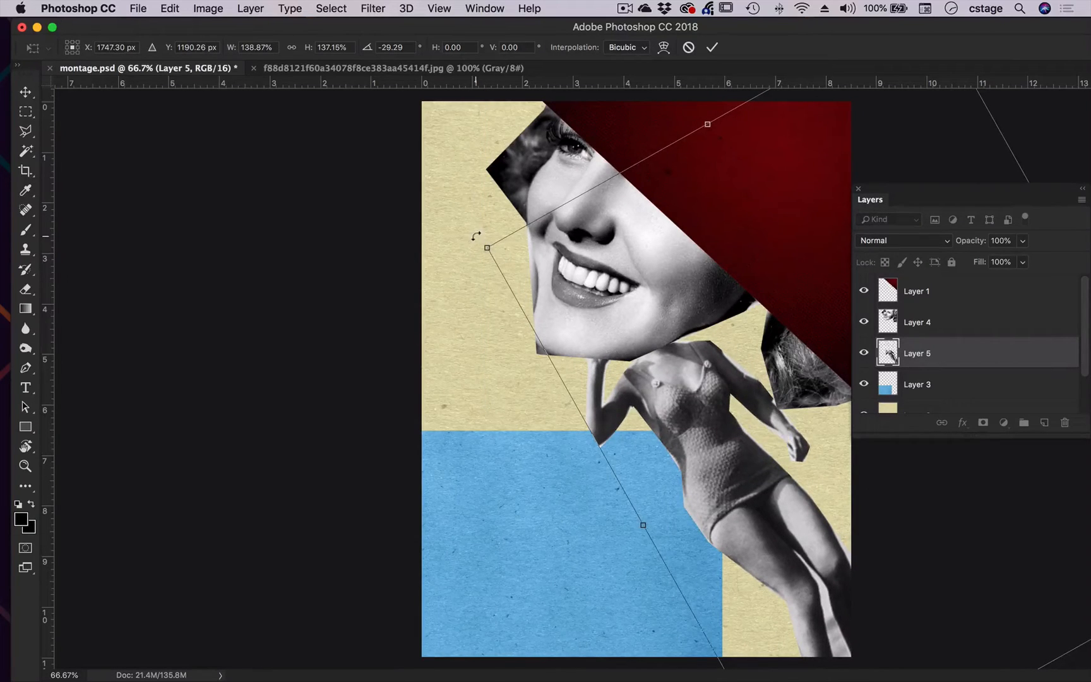
left_click_drag(476, 236, 456, 279)
left_click_drag(653, 450, 656, 424)
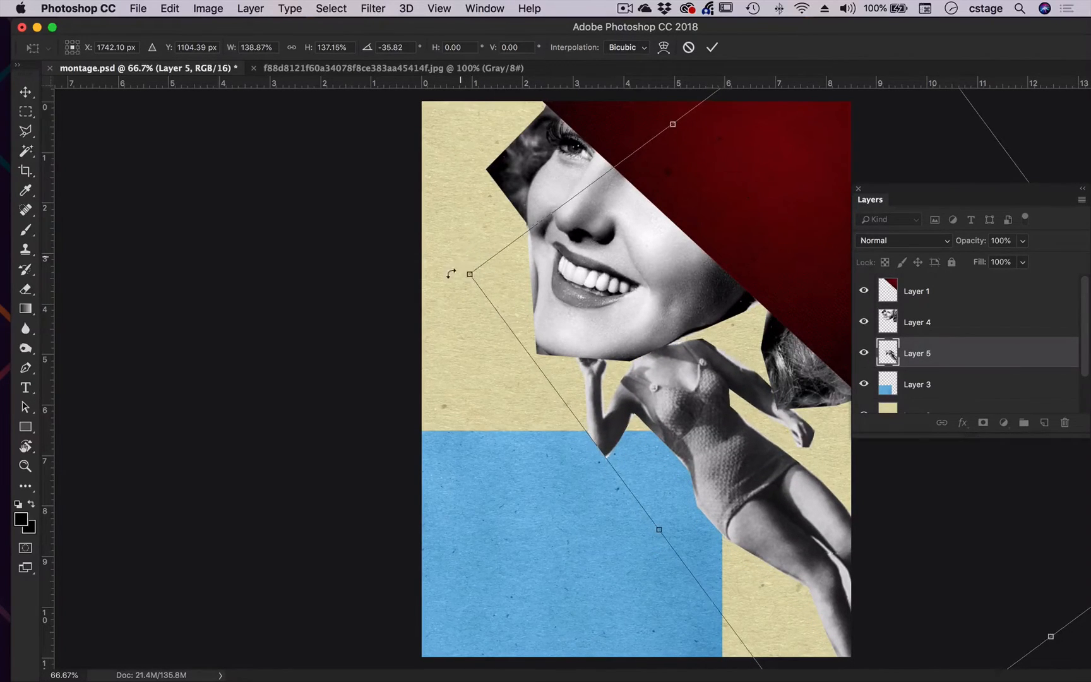
left_click_drag(451, 274, 448, 284)
mouse_move(728, 477)
left_mouse_down()
mouse_move(737, 452)
mouse_move(729, 458)
left_mouse_up()
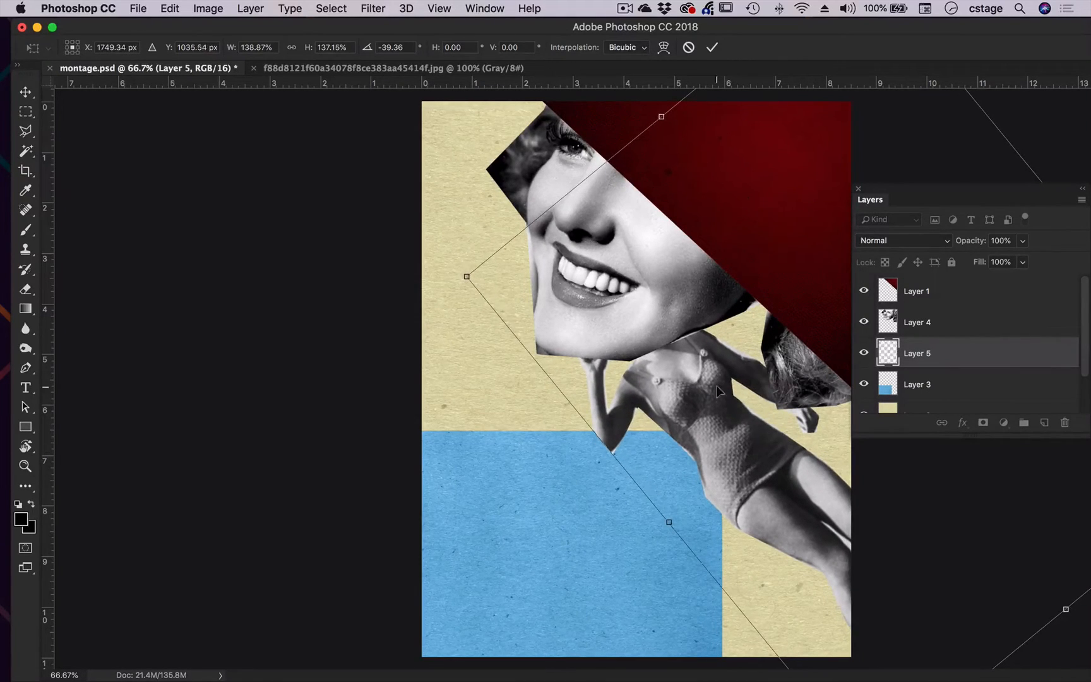
Set the body's tilt to about 23° counterclockwise, place its shoulders under the chin, and apply the transformation
left_click_drag(452, 276, 505, 169)
left_click_drag(707, 423, 696, 472)
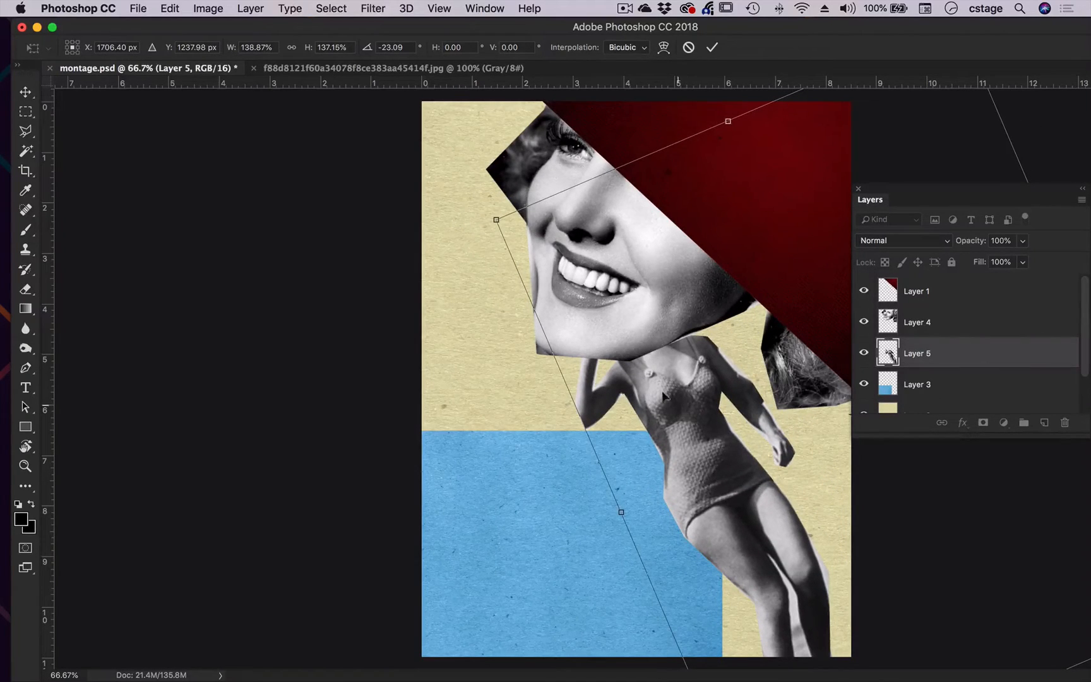
left_click(709, 48)
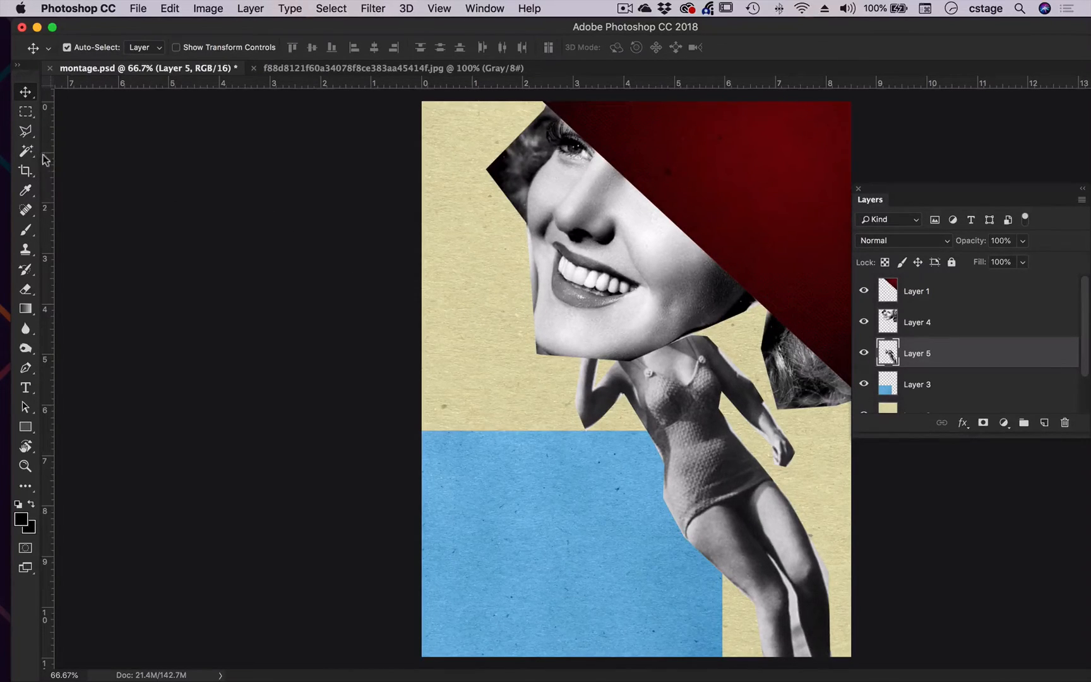
Lasso the woman's raised arm on Layer 5 freehand and cut it onto its own layer
left_click(34, 134)
right_click(33, 135)
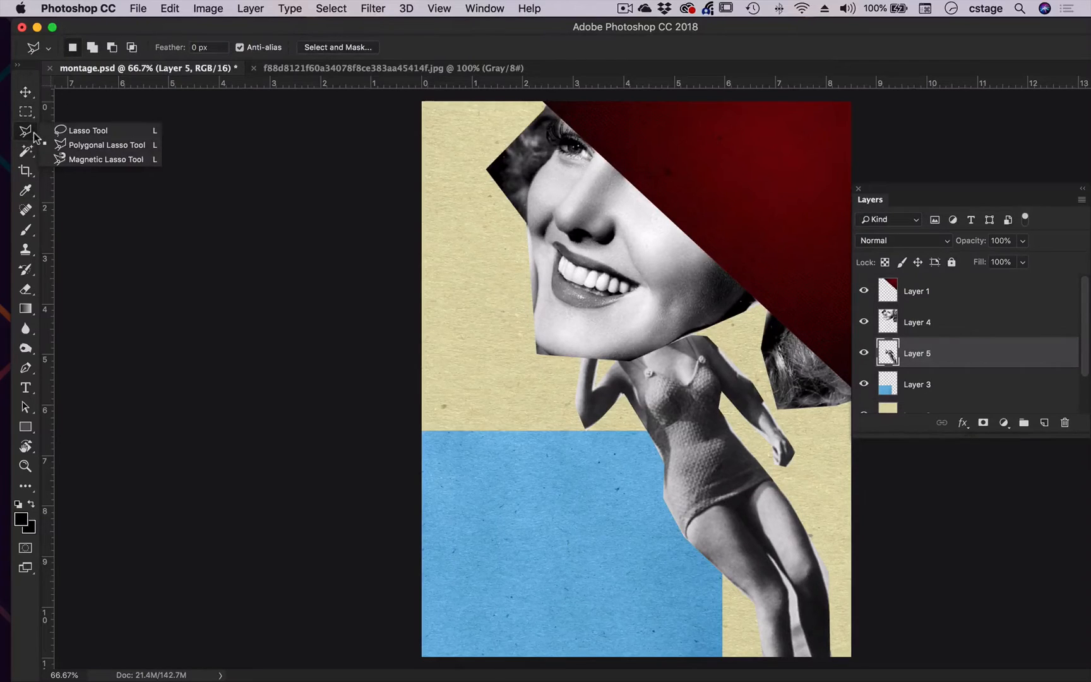
left_click(72, 131)
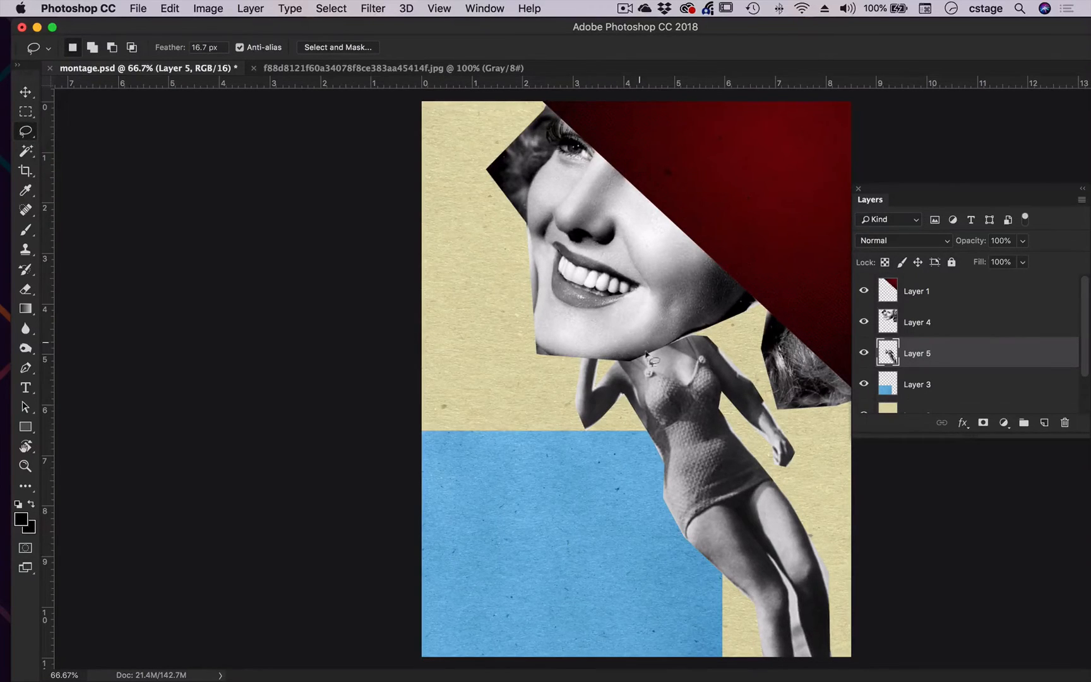
mouse_move(615, 361)
left_mouse_down()
mouse_move(638, 411)
mouse_move(603, 446)
mouse_move(554, 422)
mouse_move(558, 360)
mouse_move(574, 325)
mouse_move(593, 316)
mouse_move(623, 370)
left_mouse_up()
left_click(249, 8)
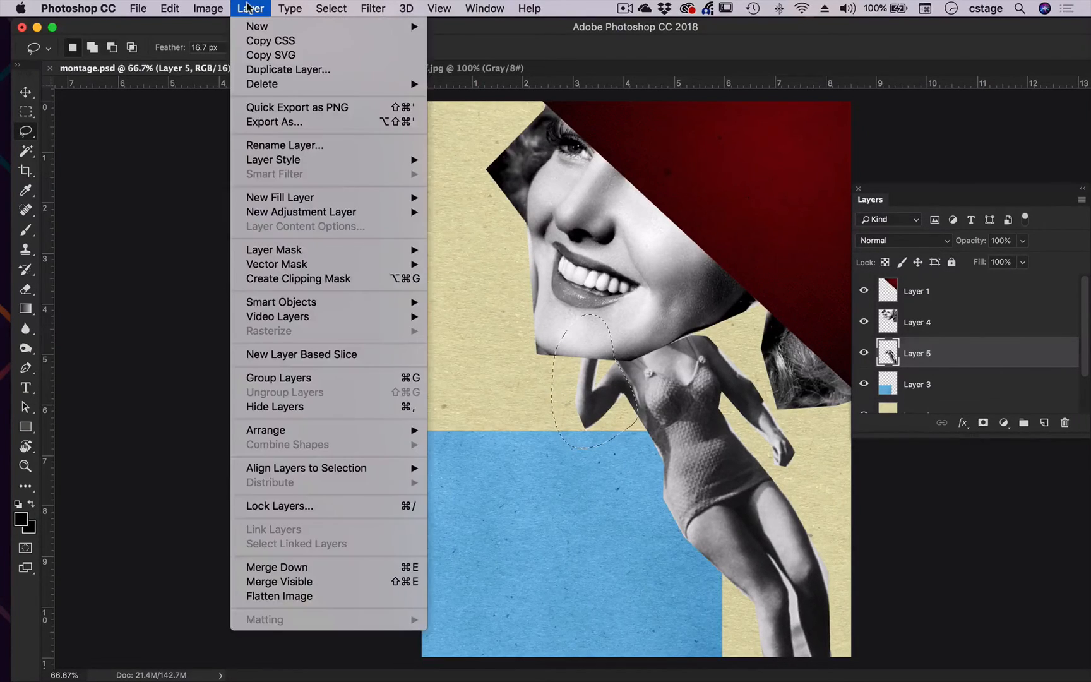
mouse_move(255, 26)
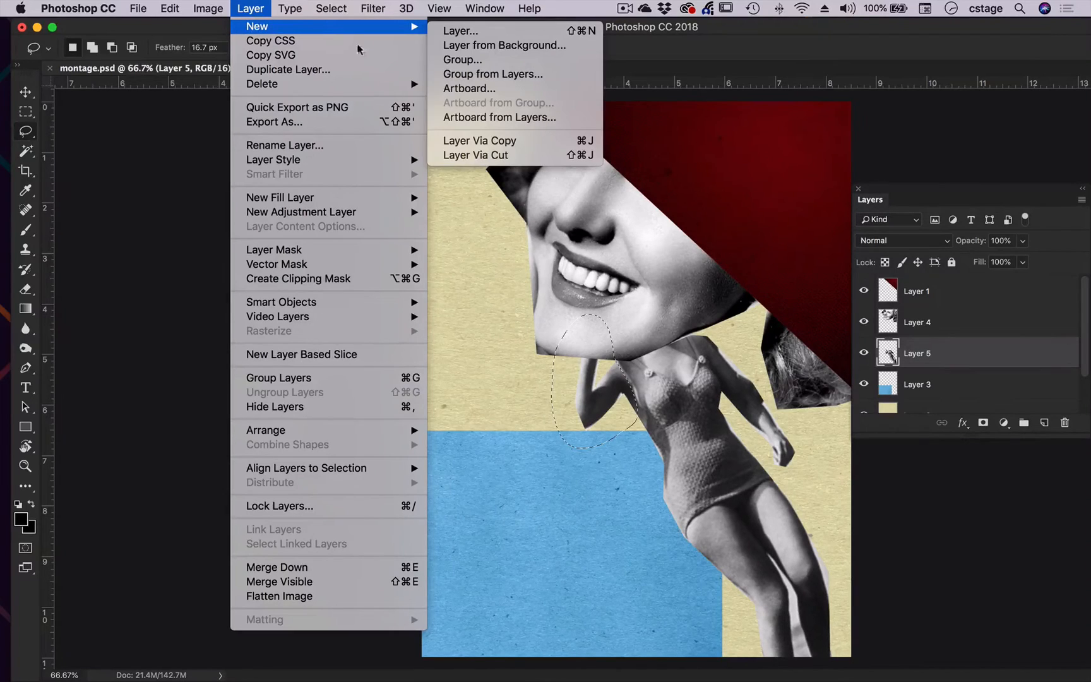
left_click(498, 157)
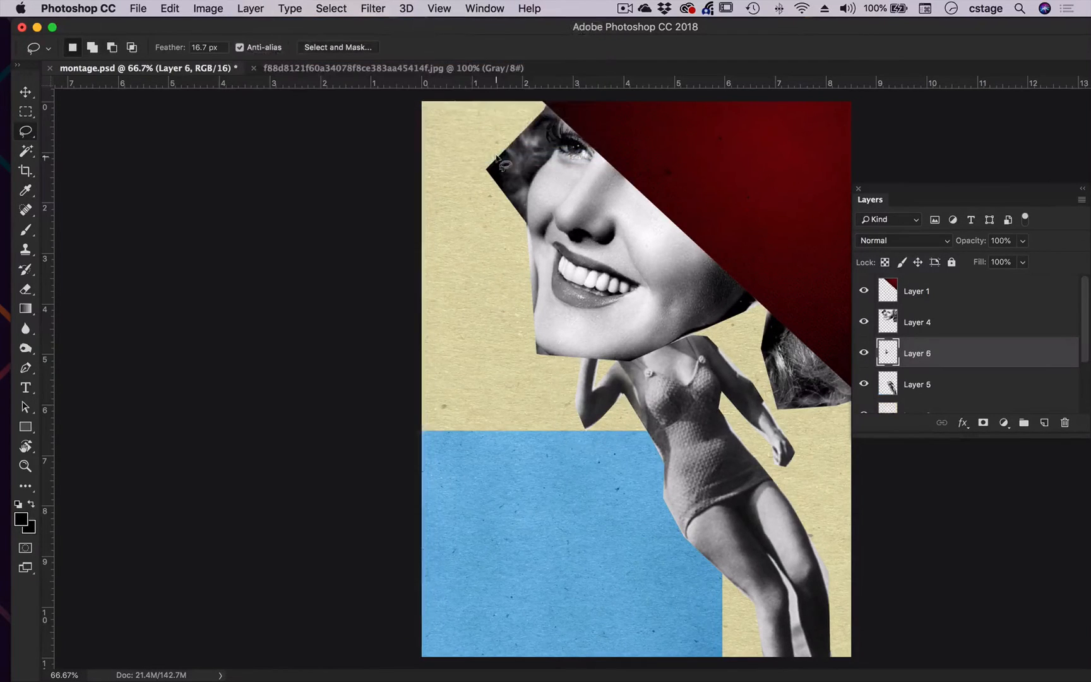
Check the cut-out arm's layer and place it above the head on Layer 4 so the hand overlaps the chin
left_click(868, 357)
left_click(868, 357)
left_click_drag(942, 360, 940, 319)
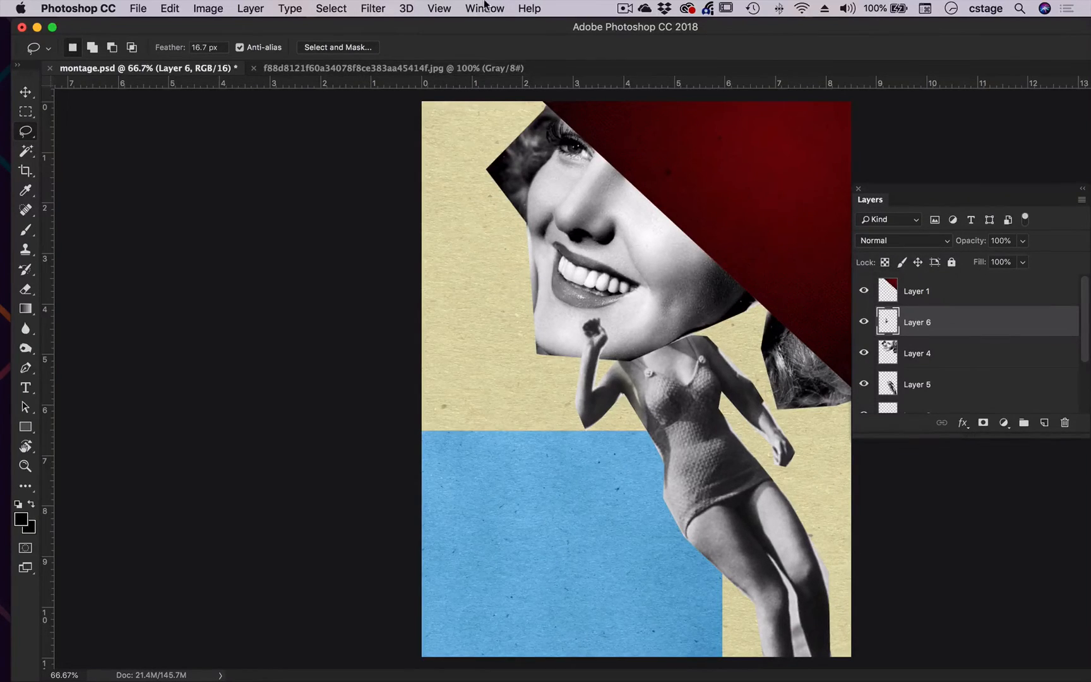
Arrange montage.psd and the eye photo side by side in a 2-up Vertical layout and uncover the eye image
left_click(484, 8)
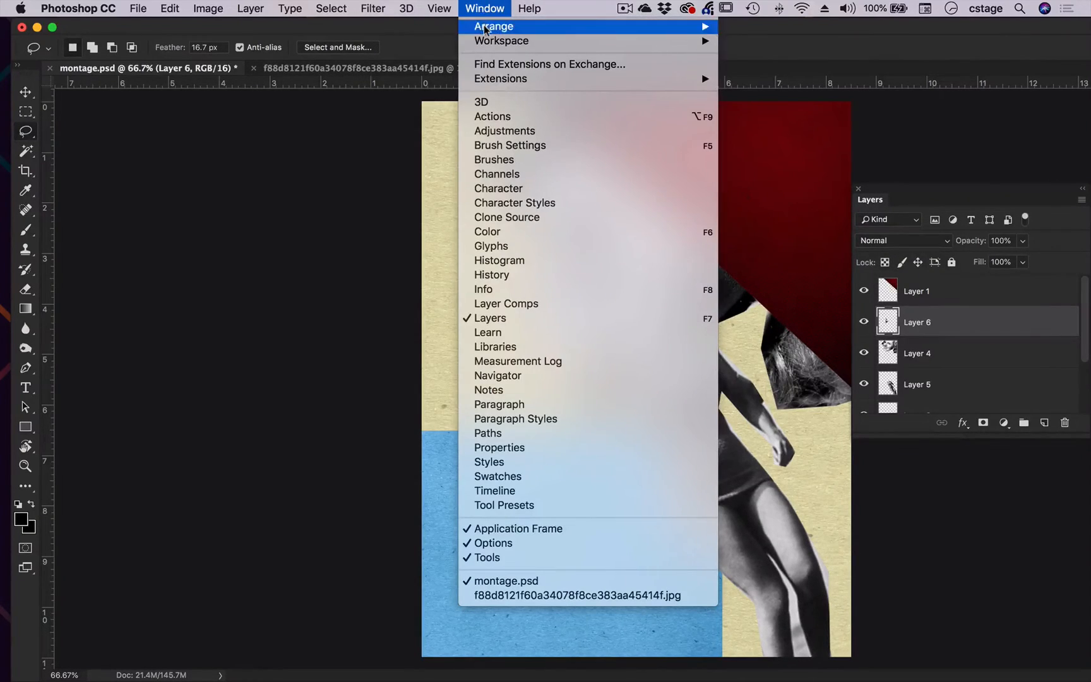
mouse_move(681, 27)
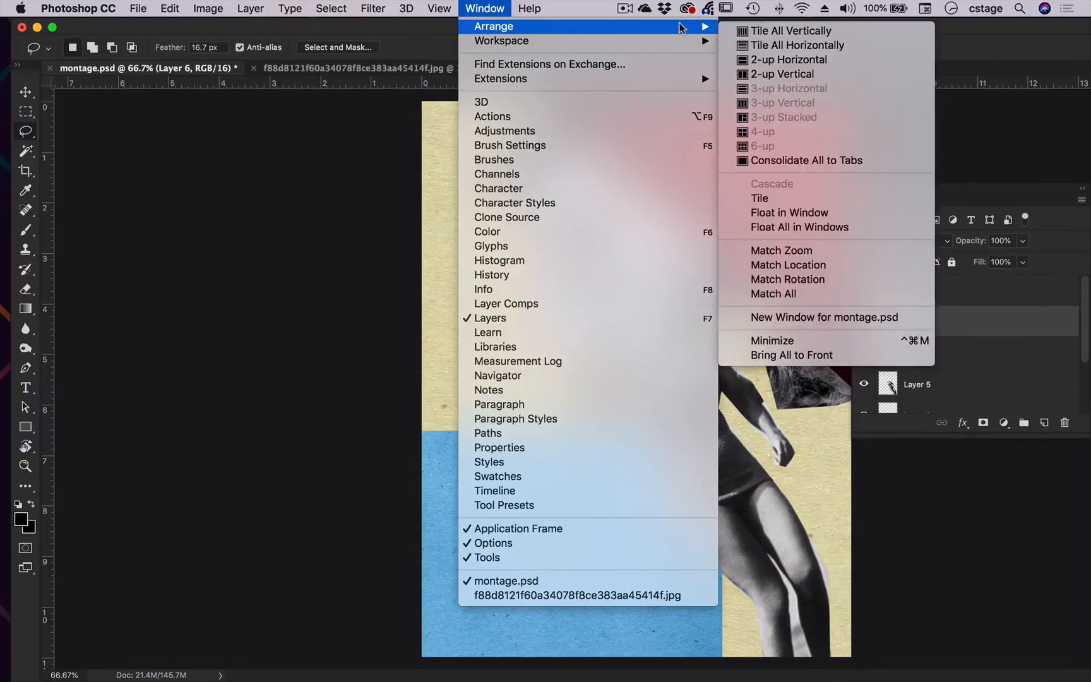
left_click(785, 78)
left_click_drag(902, 197, 794, 526)
left_click(26, 92)
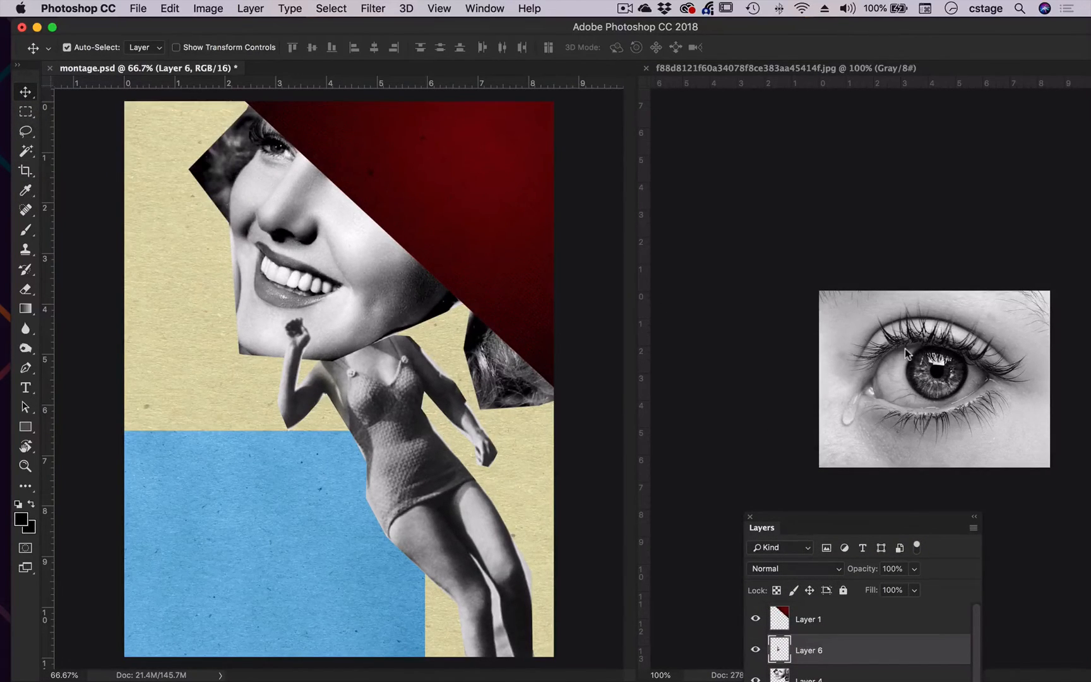
left_click(945, 370)
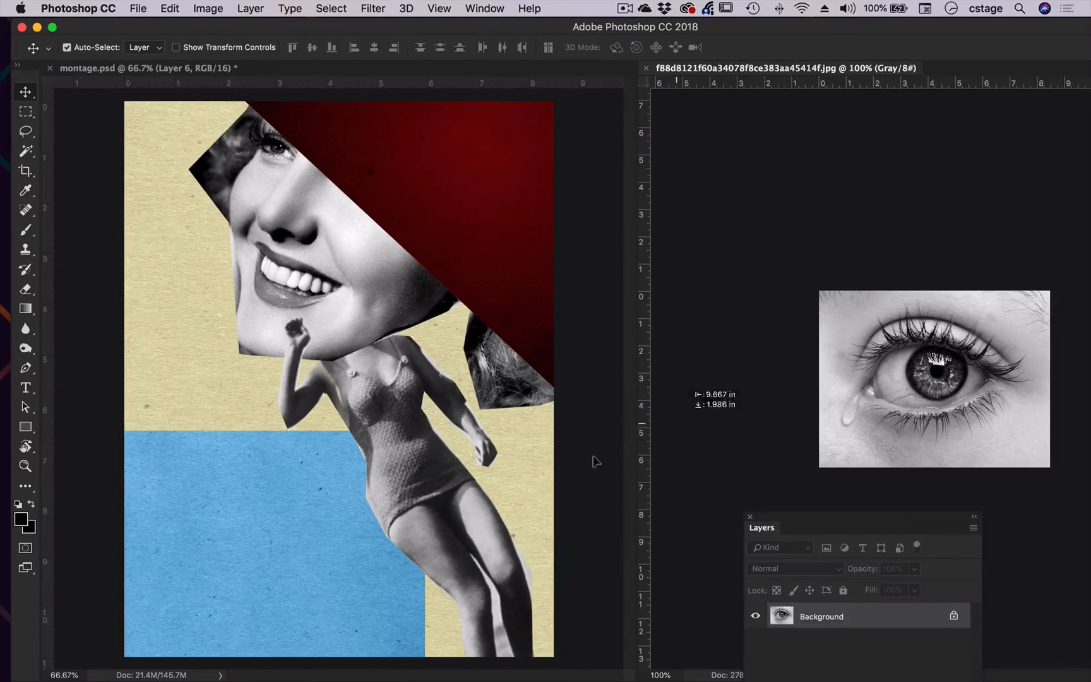
left_click_drag(565, 451, 557, 442)
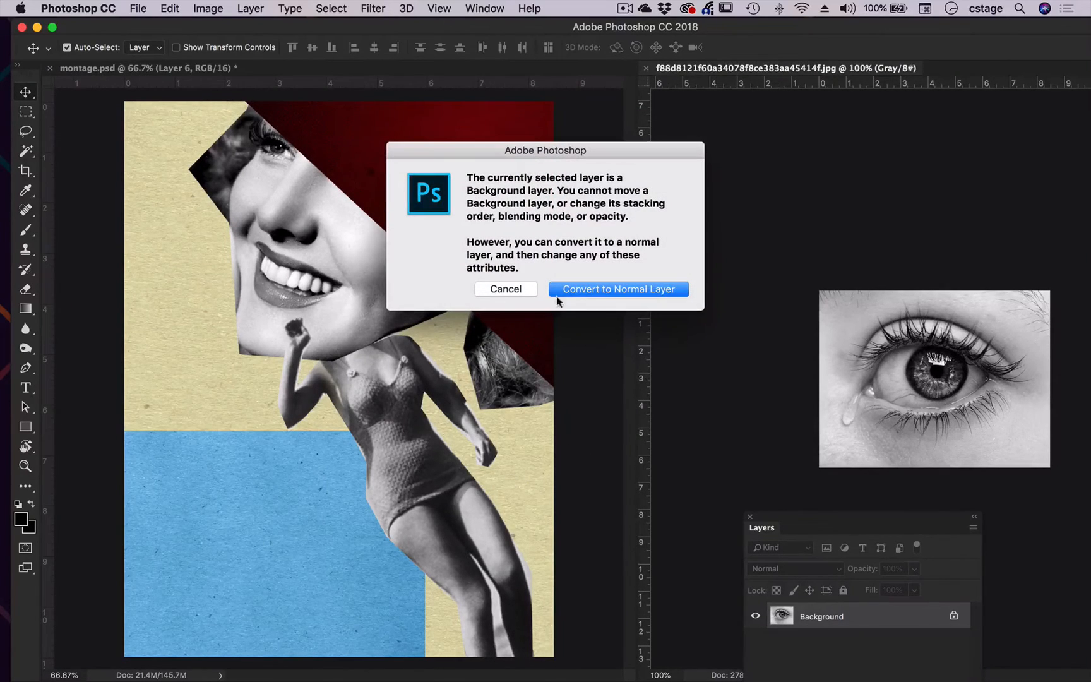
left_click(498, 295)
Copy the eye photo into montage.psd and position it against the canvas's left edge, overlapping the blue block's upper edge
left_click_drag(892, 349, 275, 455)
left_click(660, 272)
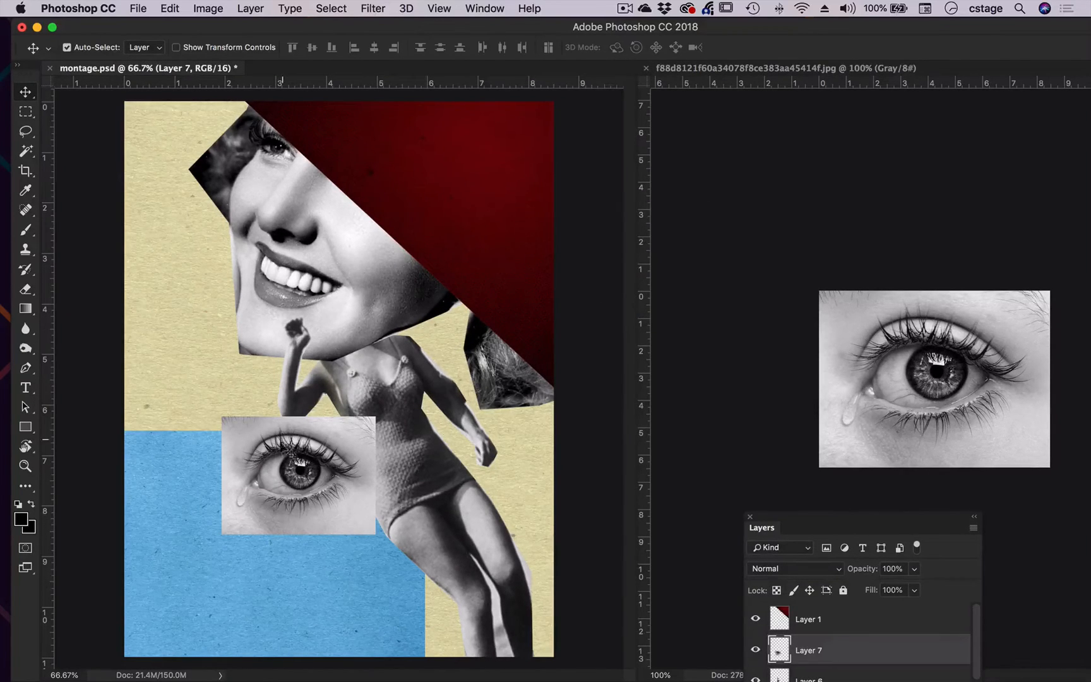
left_click_drag(301, 460, 248, 496)
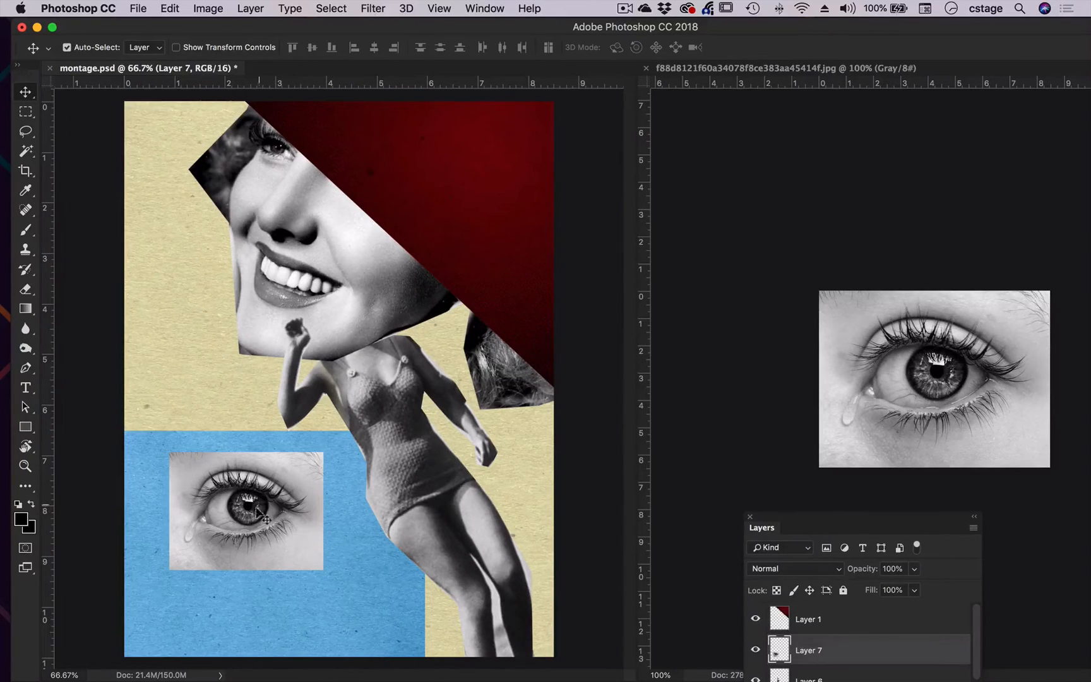
left_click_drag(257, 510, 287, 507)
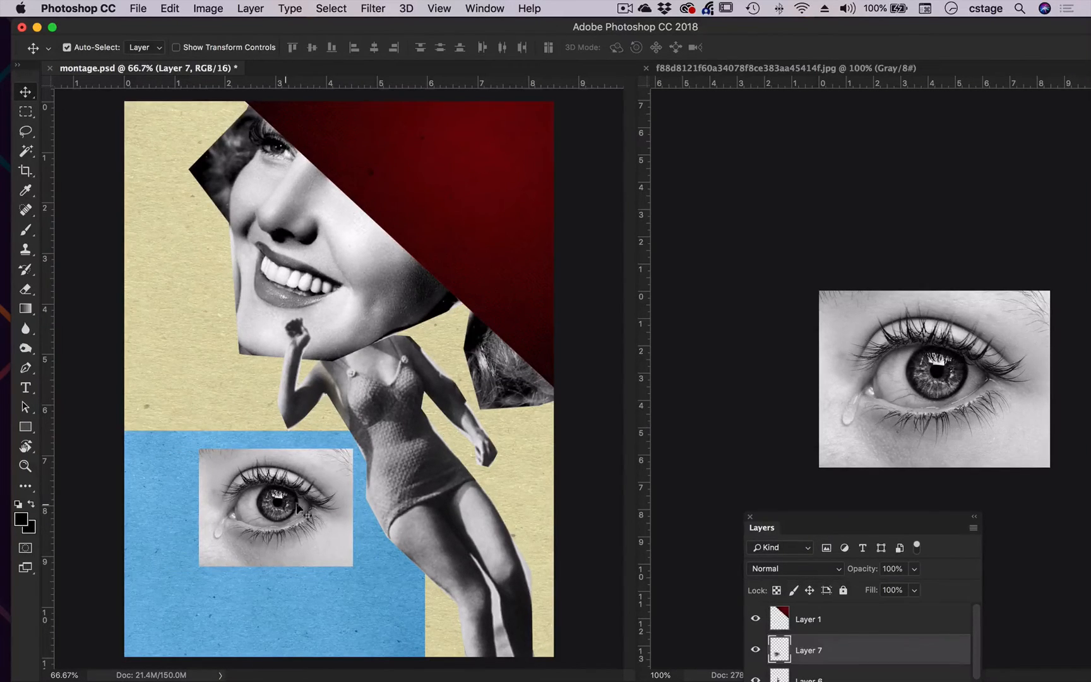
left_click_drag(768, 514, 717, 178)
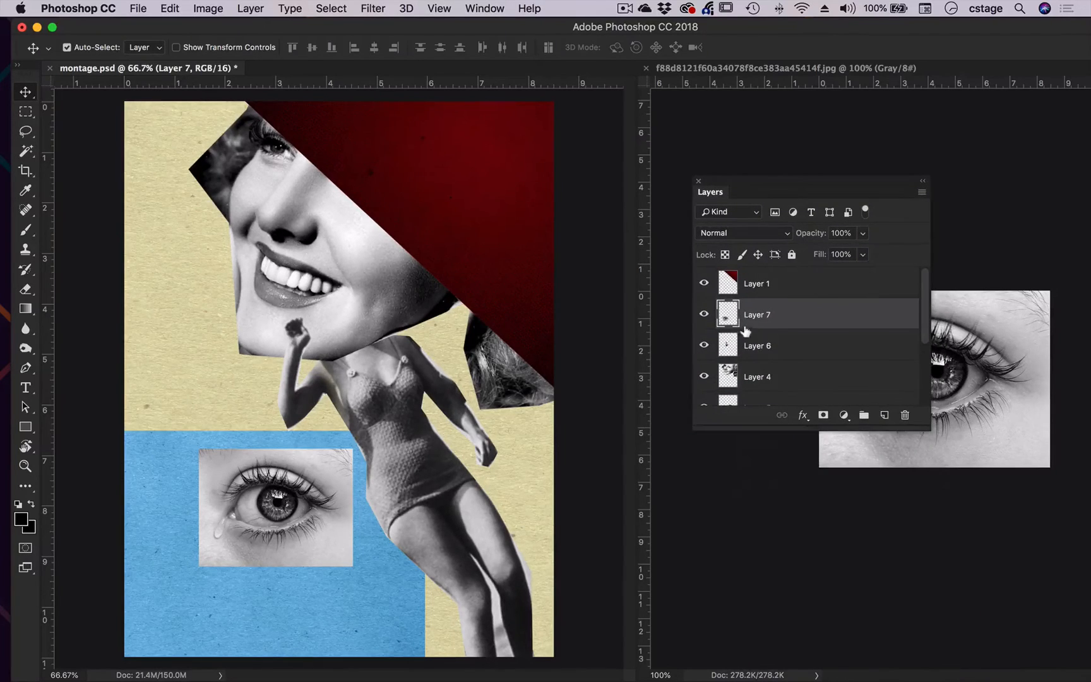
left_click_drag(280, 502, 198, 432)
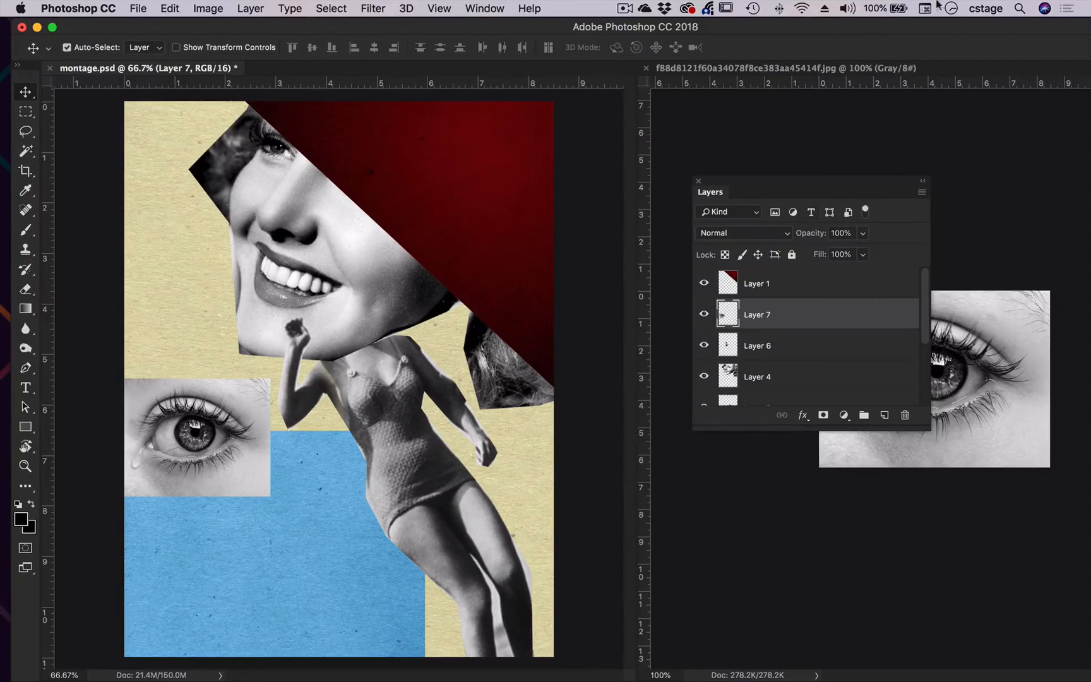
Check the eye placement in the reference collage 5087.jpg, and lower the eye photo fully onto the blue block
left_click_drag(926, 29, 598, 32)
left_click(1015, 92)
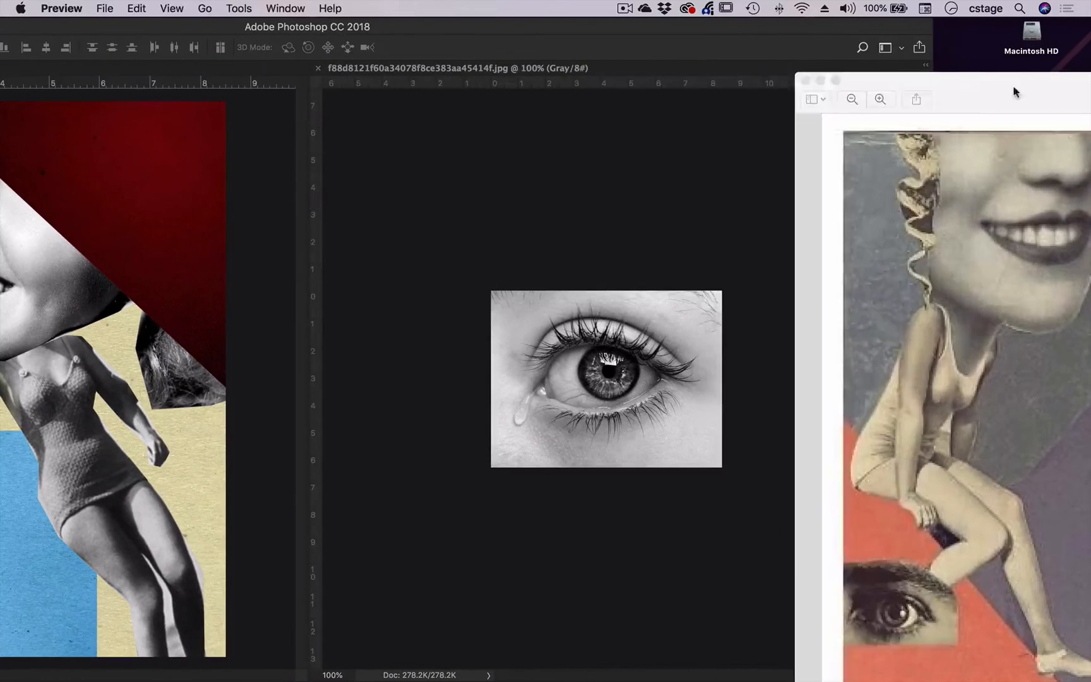
left_click_drag(1015, 92, 887, 90)
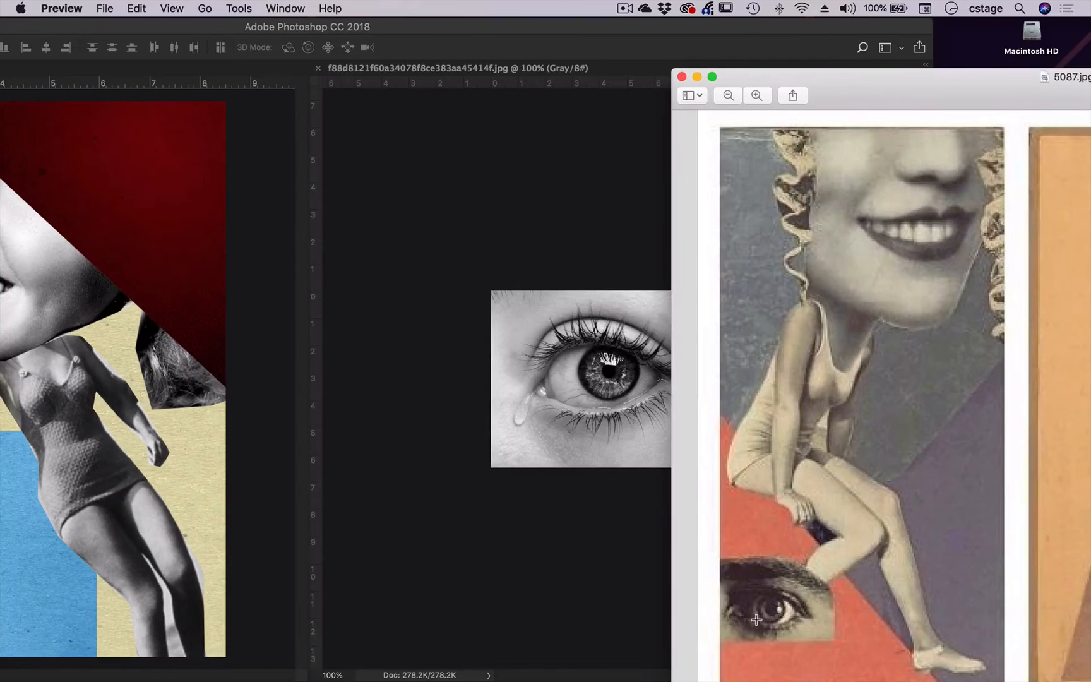
left_click_drag(632, 29, 900, 29)
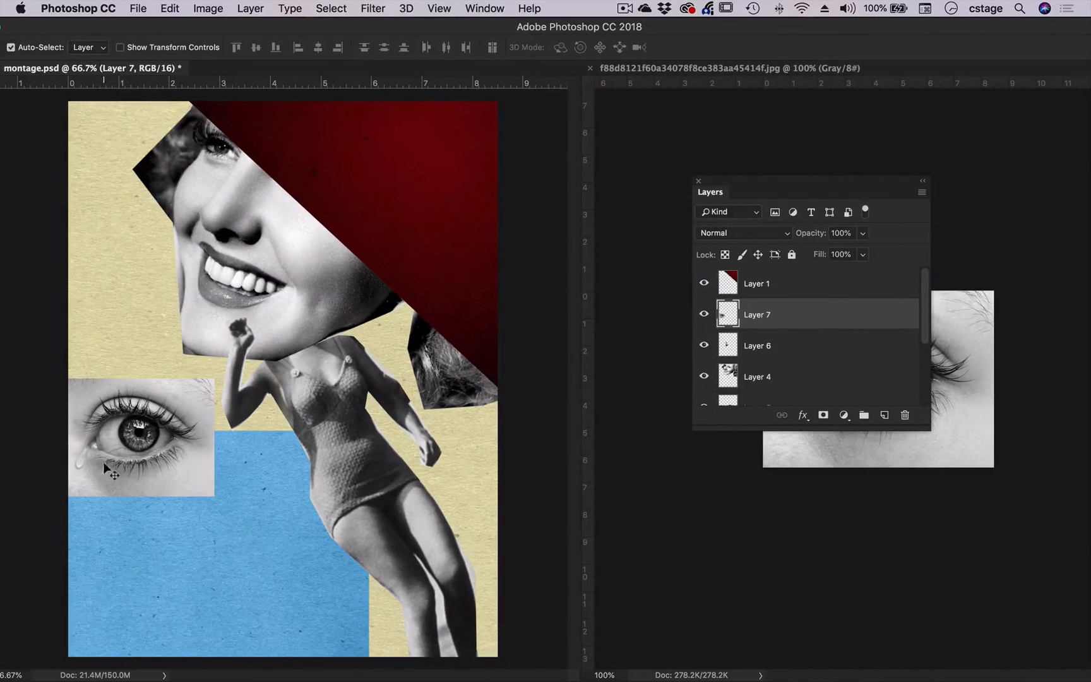
left_click_drag(122, 454, 119, 545)
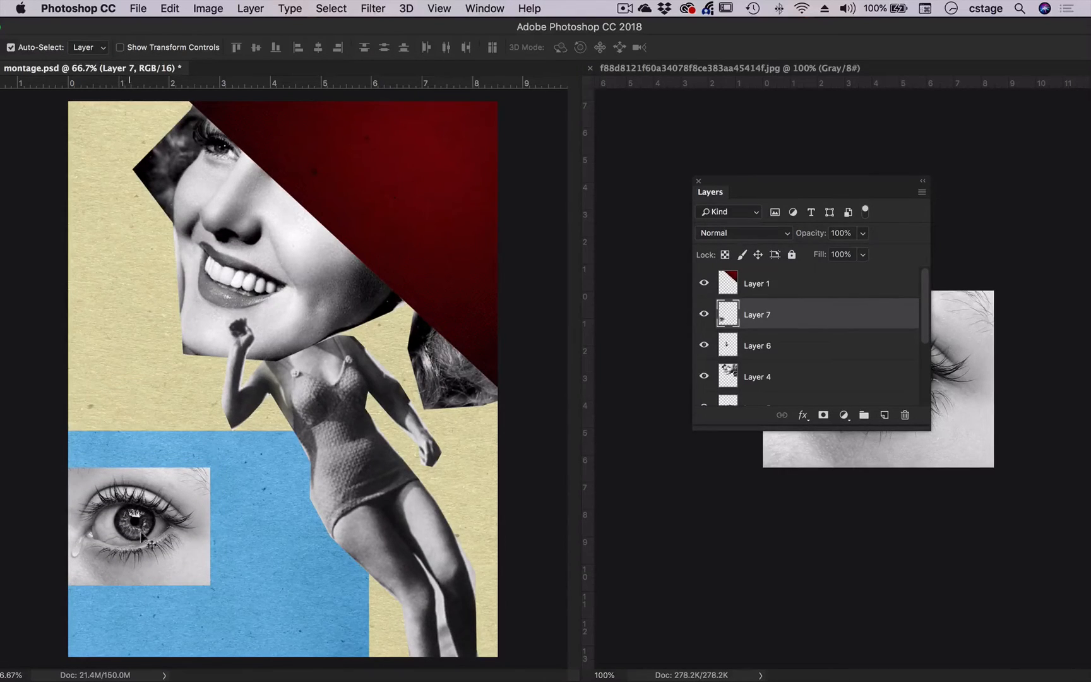
left_click_drag(139, 26, 207, 26)
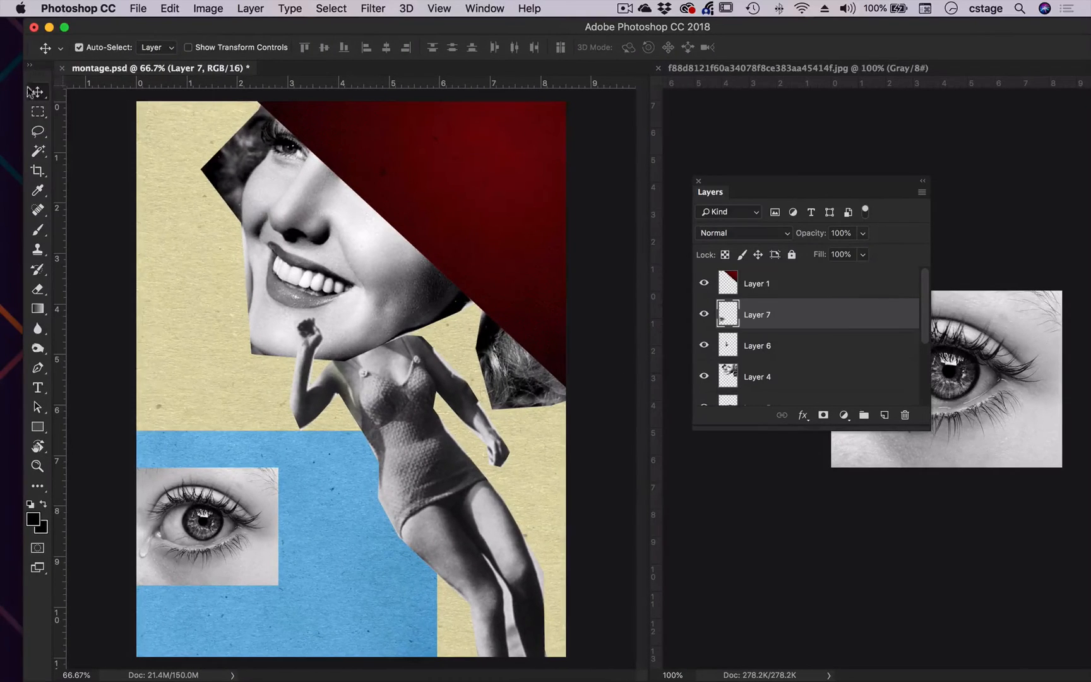
Try outlining the eye freehand with a lasso feathered 16.7 px and invert the selection
left_click(40, 134)
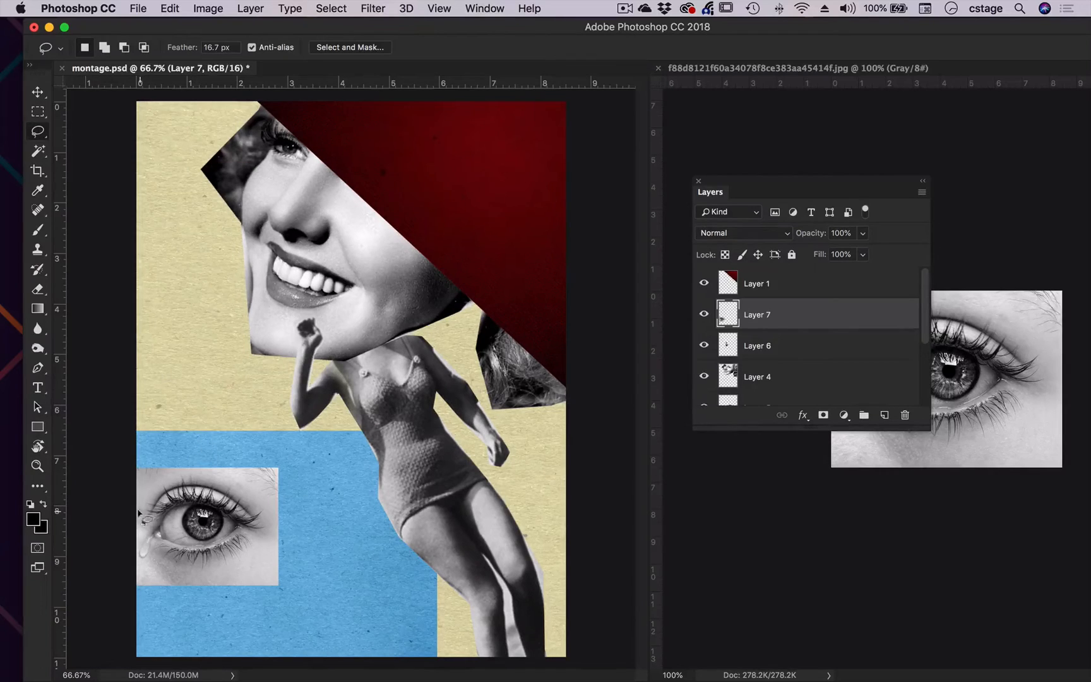
left_click_drag(142, 486, 139, 495)
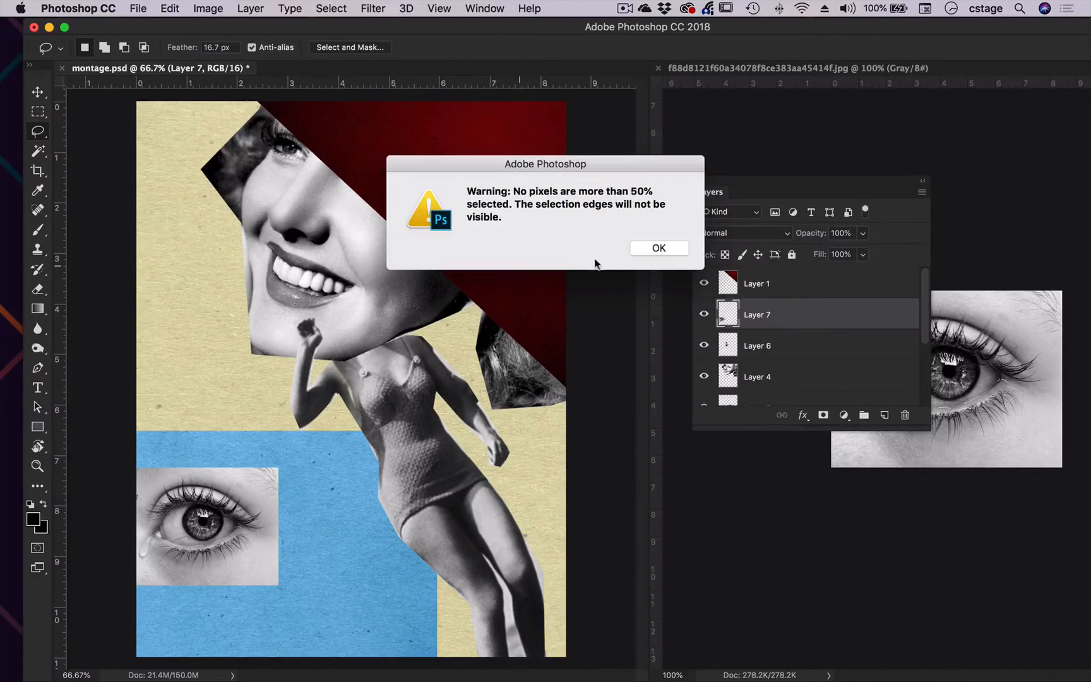
left_click(656, 253)
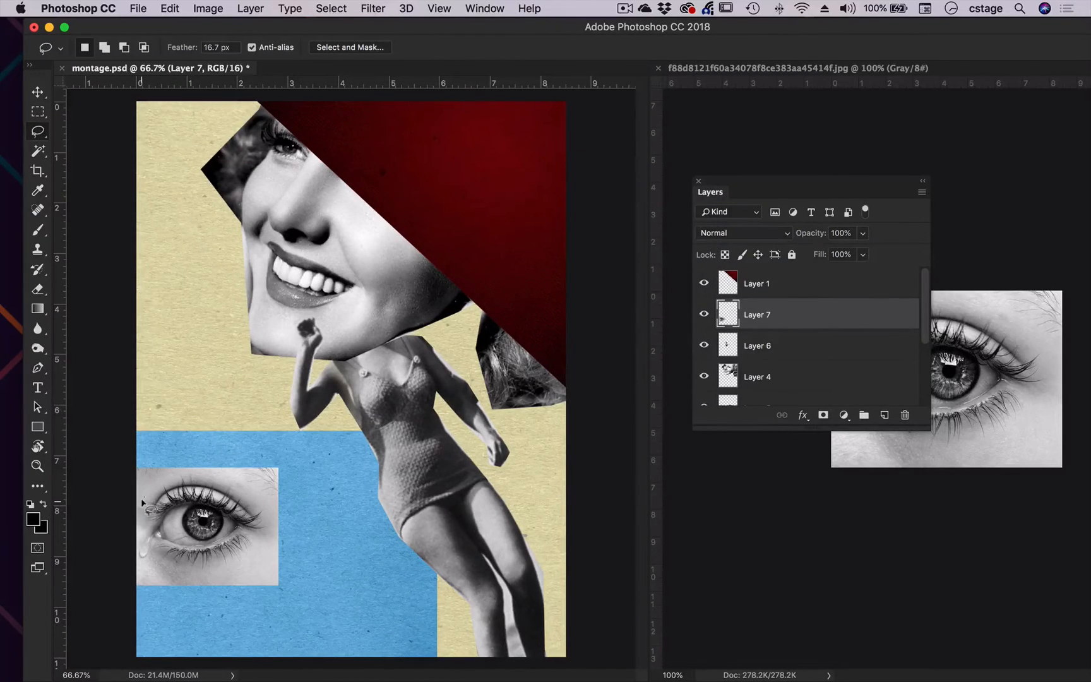
mouse_move(143, 501)
left_mouse_down()
mouse_move(182, 477)
mouse_move(223, 473)
mouse_move(258, 485)
mouse_move(277, 547)
mouse_move(251, 574)
mouse_move(197, 588)
mouse_move(150, 580)
mouse_move(131, 535)
mouse_move(144, 500)
left_mouse_up()
left_click(337, 11)
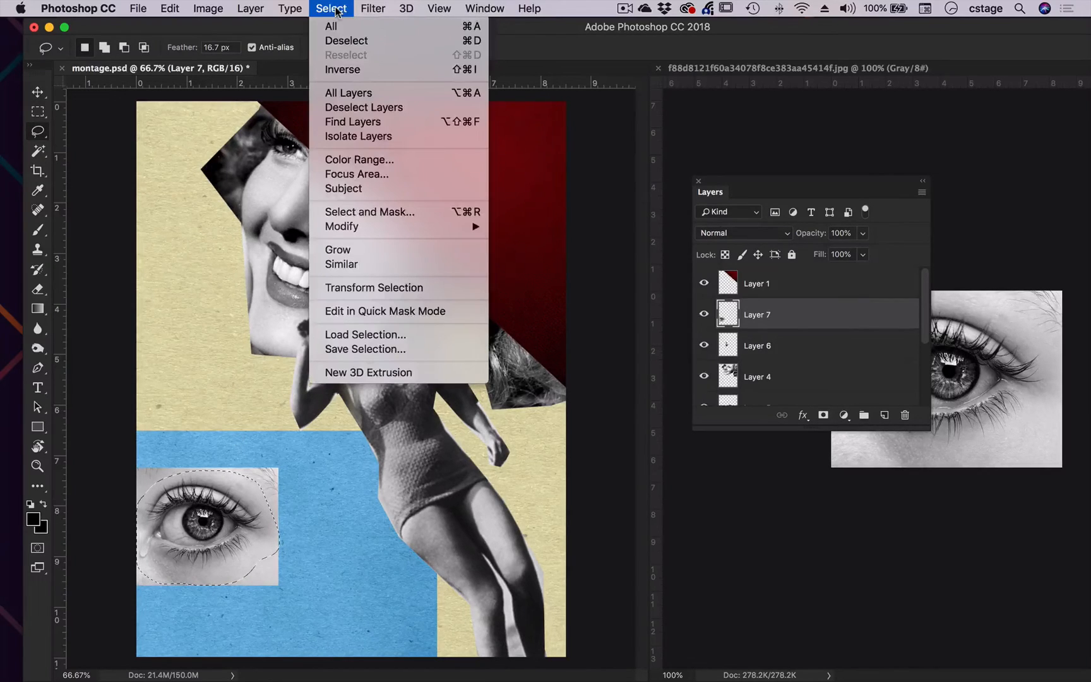
left_click(342, 71)
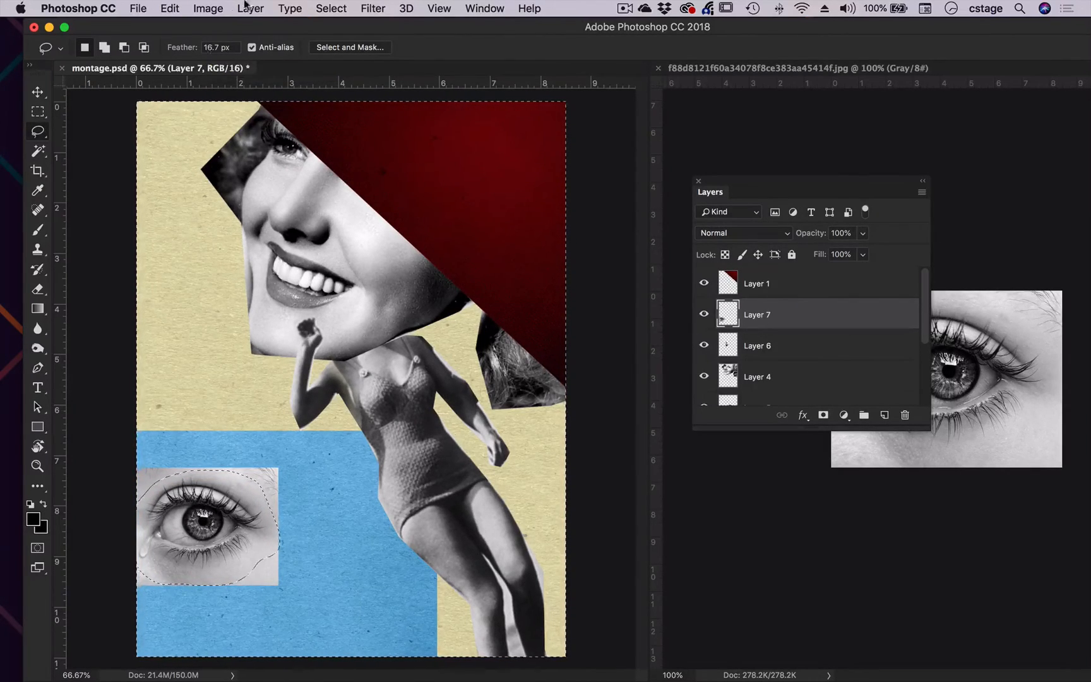
Try clearing the Lasso tool's feather value and discard the inverted selection around the eye
left_click(235, 48)
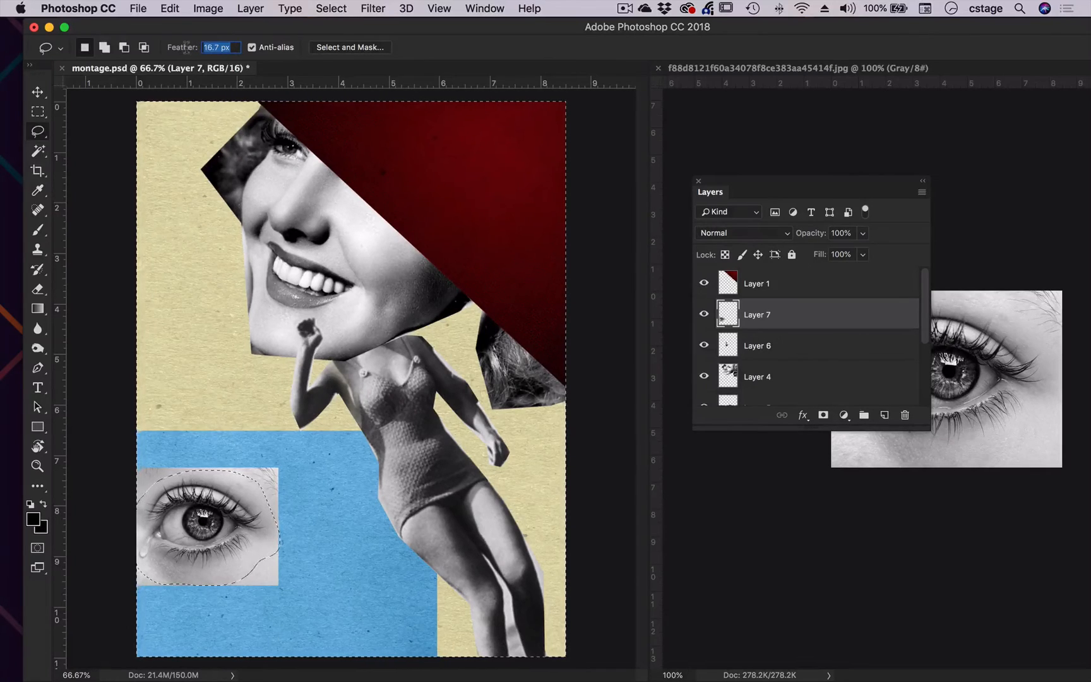
key("BackSpace")
left_click(38, 92)
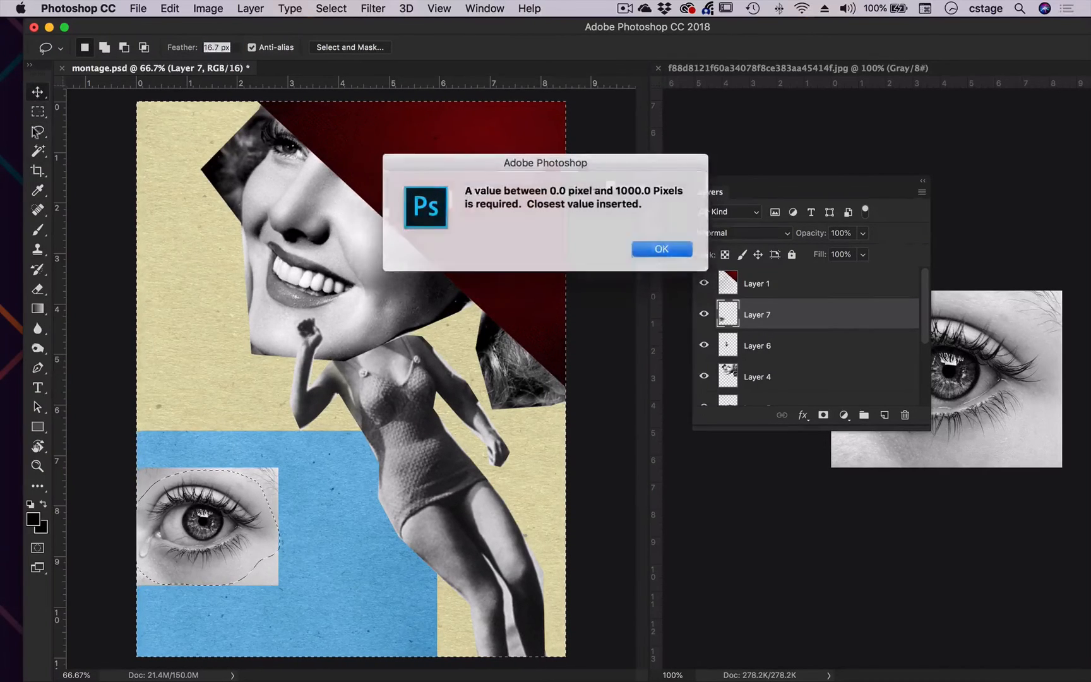
left_click(659, 248)
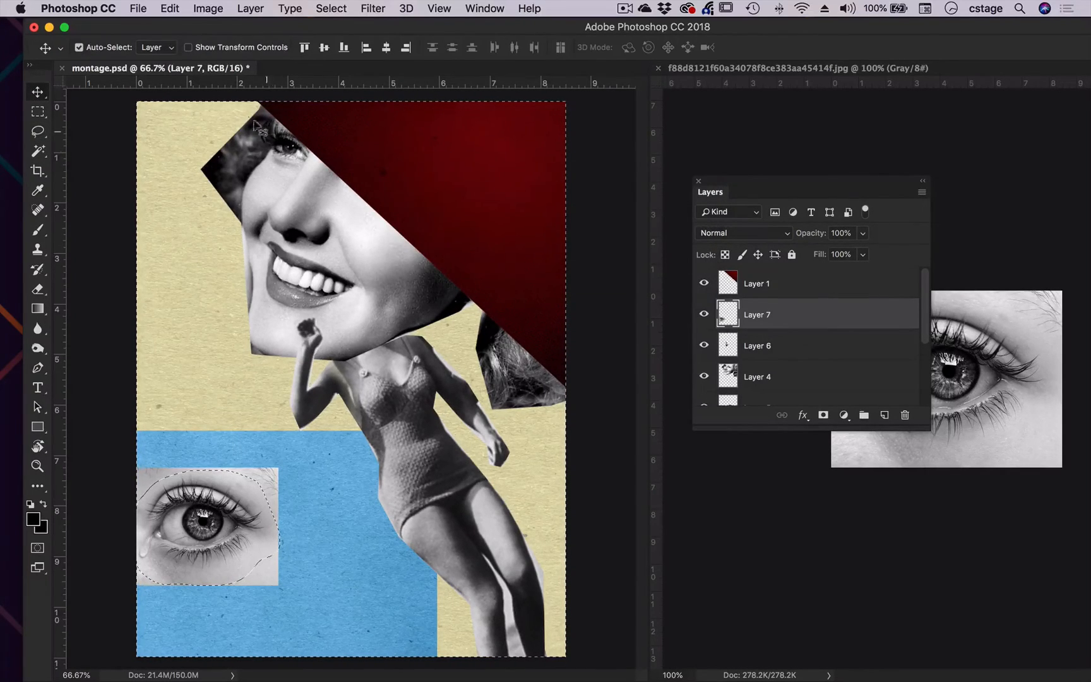
left_click(37, 130)
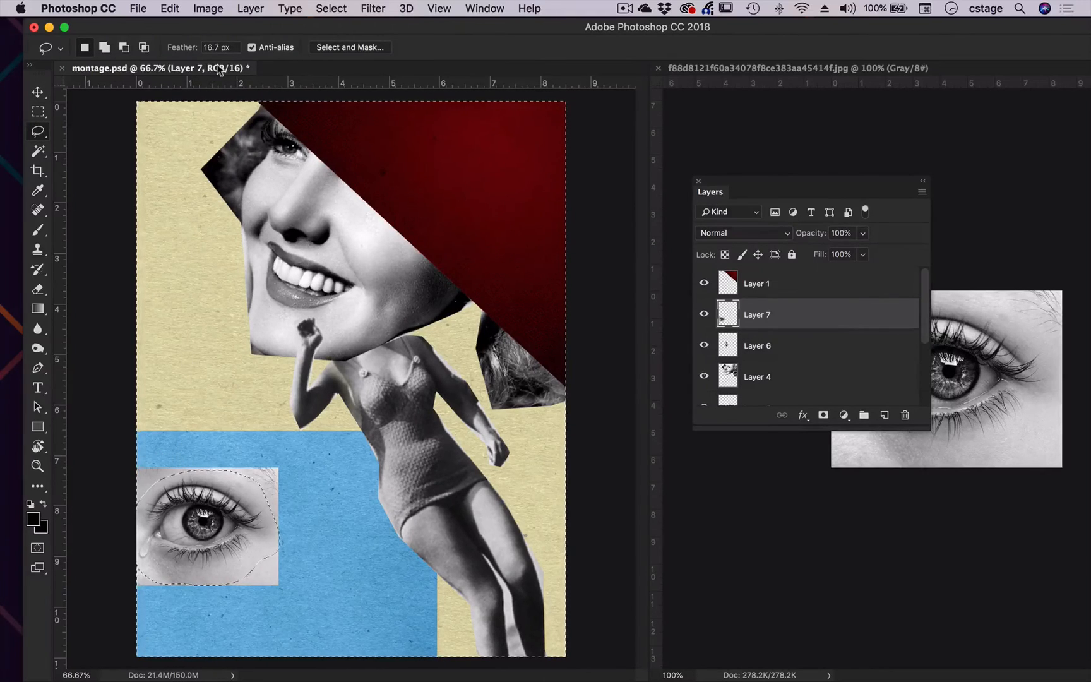
left_click(232, 47)
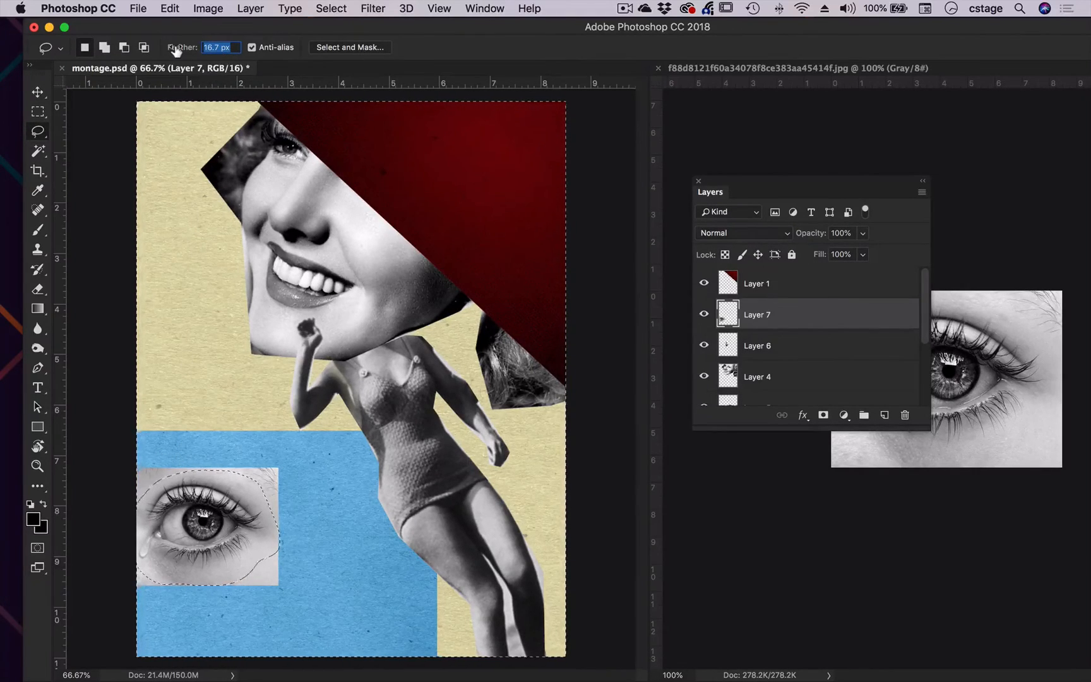
key("BackSpace")
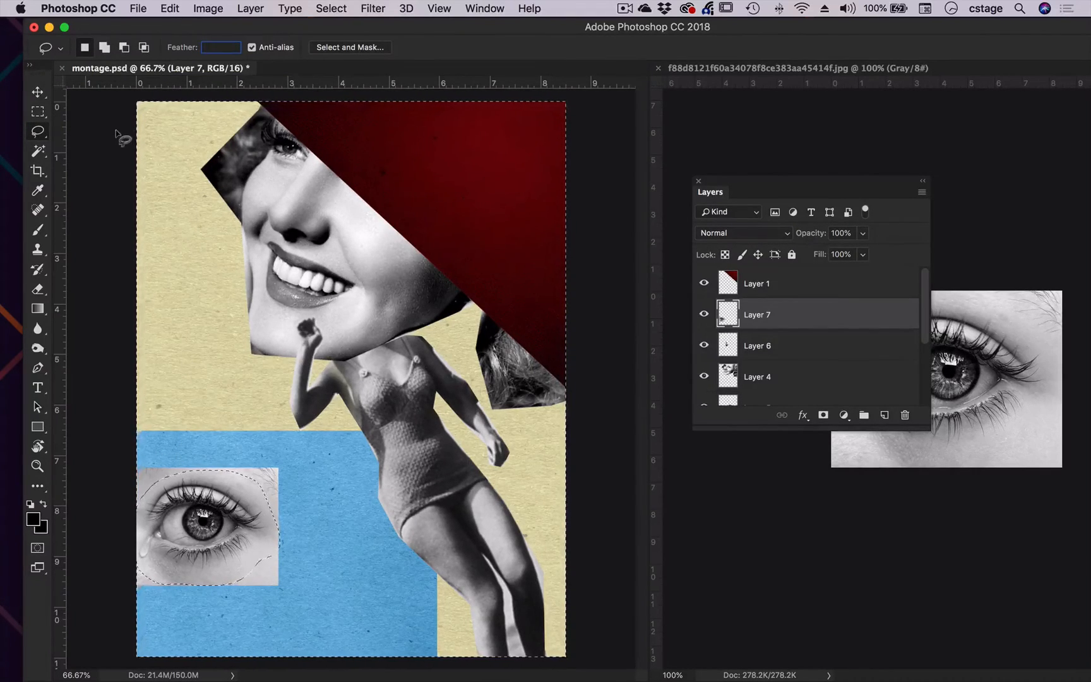
left_click(239, 480)
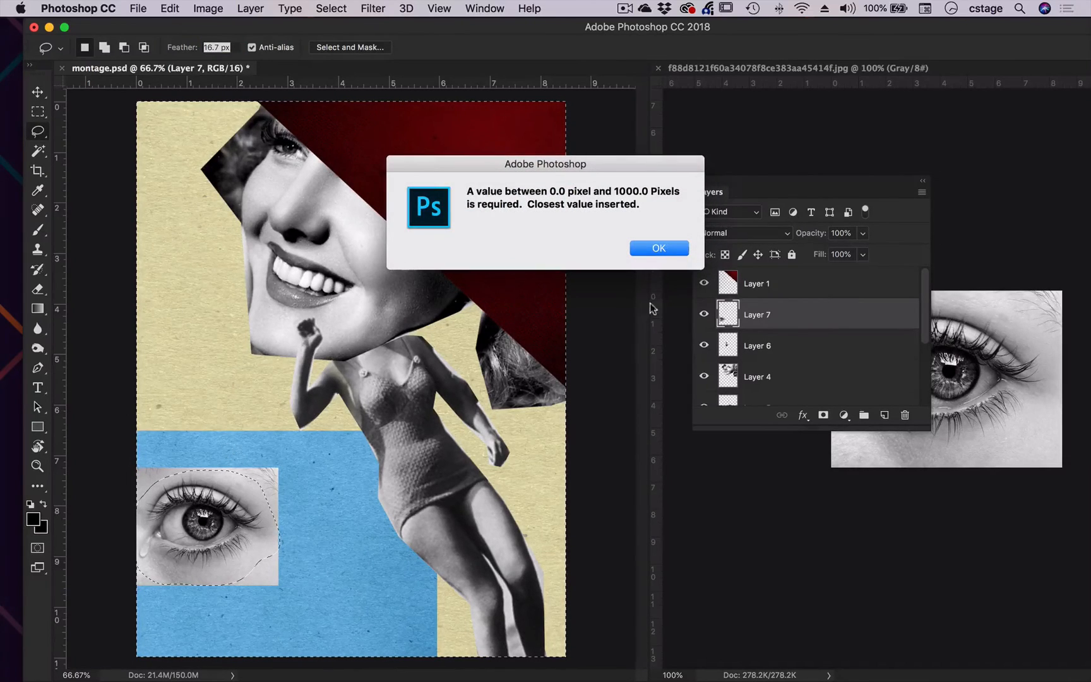
left_click(654, 249)
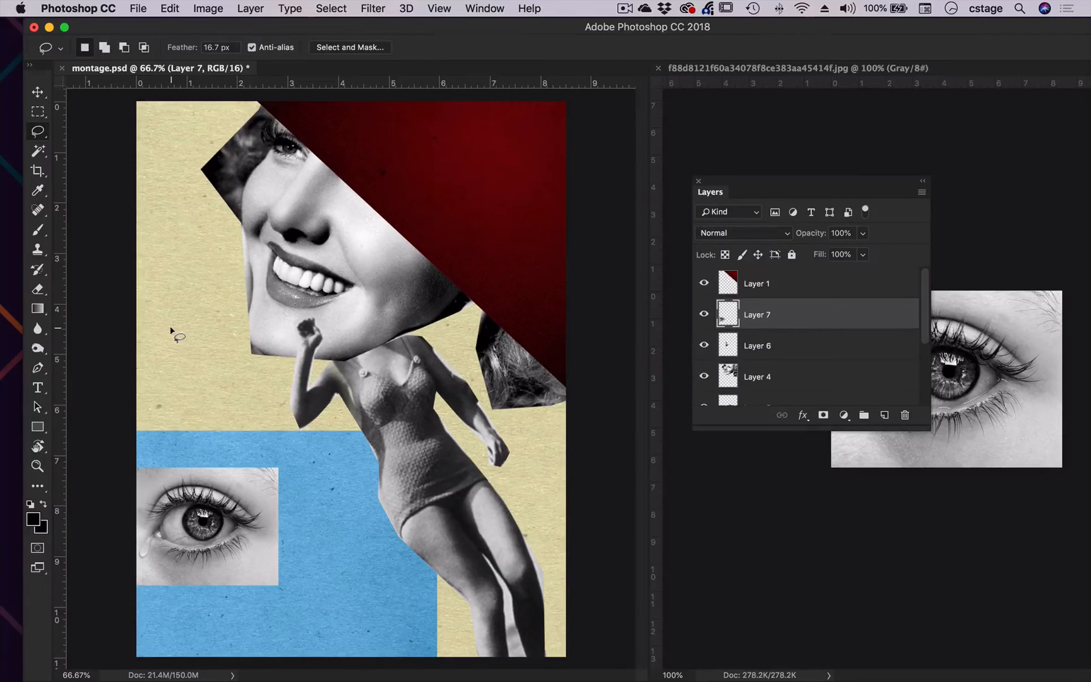
key("super+z")
key("super+d")
Cut out the eye with a freehand lasso outline at 0 px feather, deleting the photo area around it
left_click_drag(185, 49, 0, 52)
left_click_drag(156, 478, 207, 453)
left_click(658, 249)
mouse_move(150, 490)
left_mouse_down()
mouse_move(167, 478)
mouse_move(232, 478)
mouse_move(275, 522)
mouse_move(251, 578)
mouse_move(178, 577)
mouse_move(140, 540)
mouse_move(152, 490)
left_mouse_up()
left_click(341, 7)
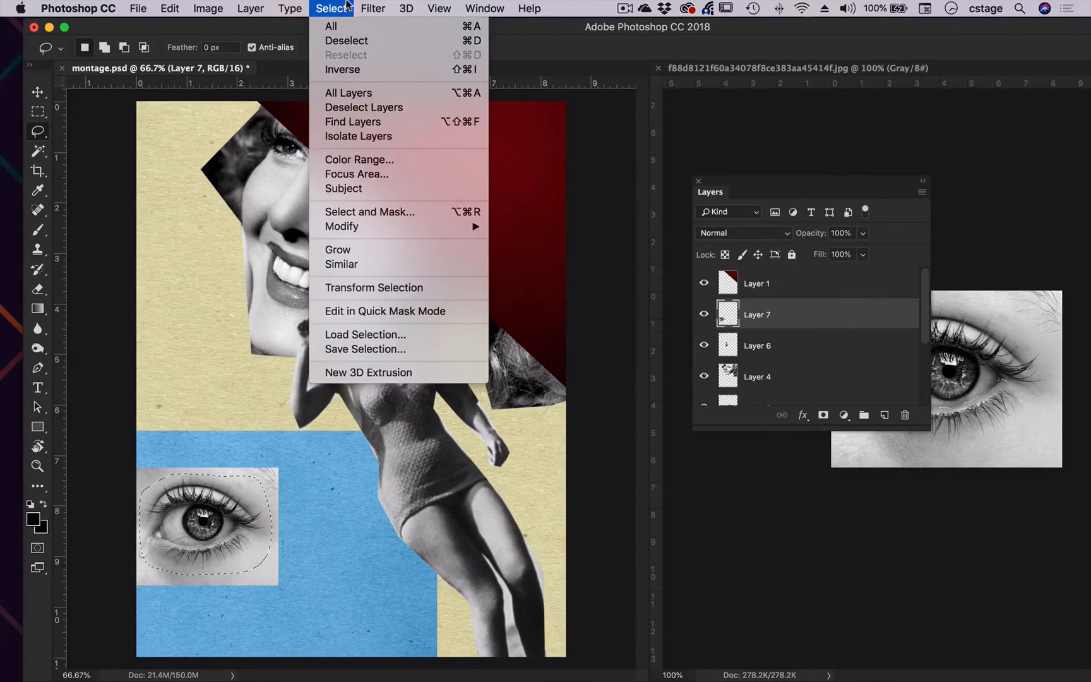
left_click(349, 71)
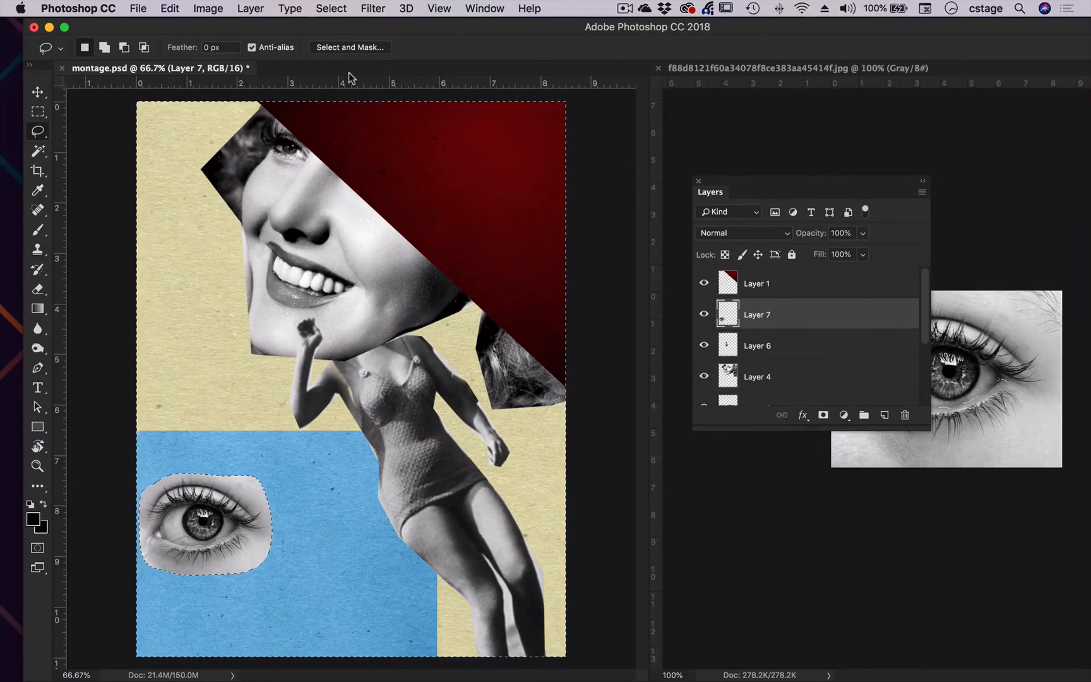
key("super+d")
Move the eye cut-out away from the canvas's left edge and delete the leftover photo strip beside it
left_click(41, 88)
left_click_drag(232, 544, 281, 540)
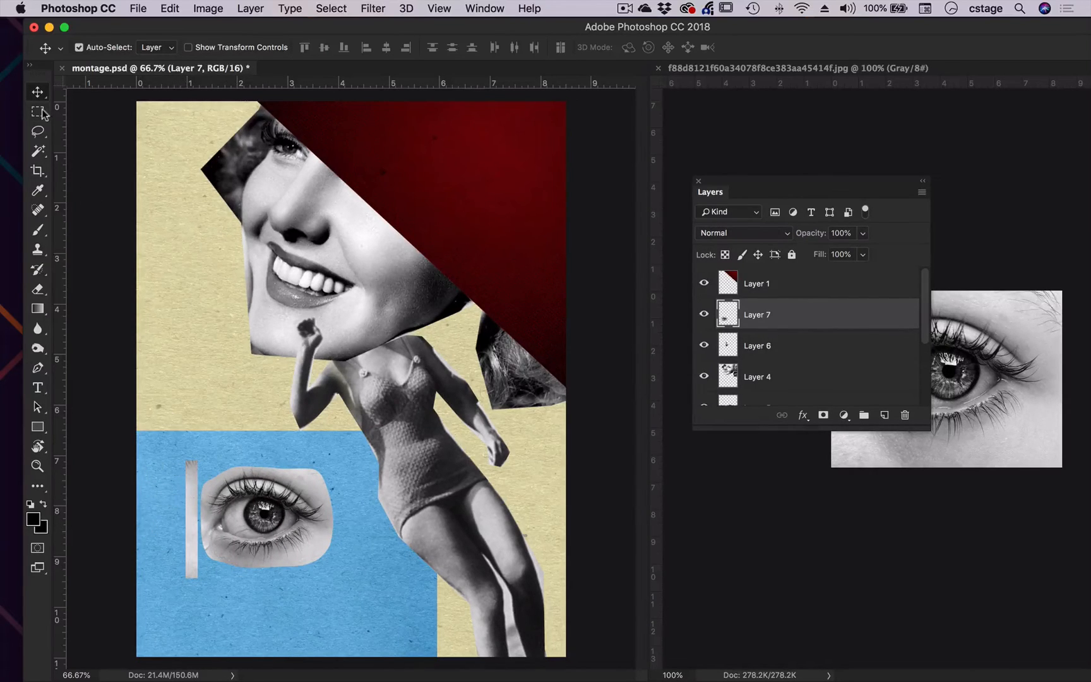
left_click(37, 130)
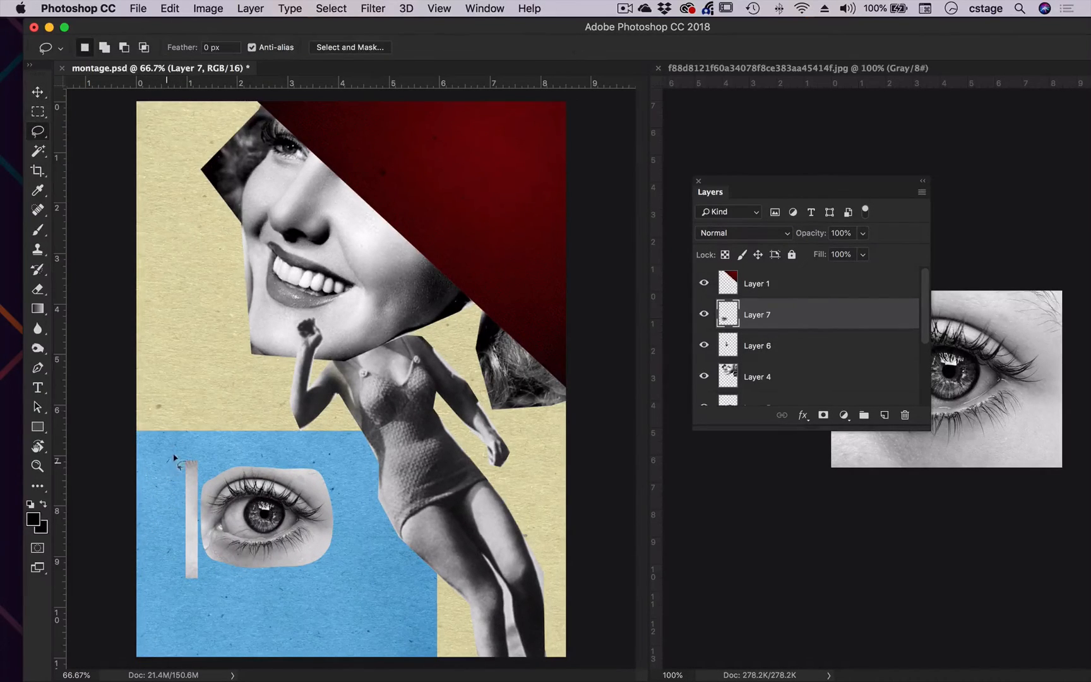
mouse_move(168, 462)
left_mouse_down()
mouse_move(200, 459)
mouse_move(202, 470)
mouse_move(198, 582)
mouse_move(180, 595)
mouse_move(161, 540)
mouse_move(171, 461)
left_mouse_up()
key("Delete")
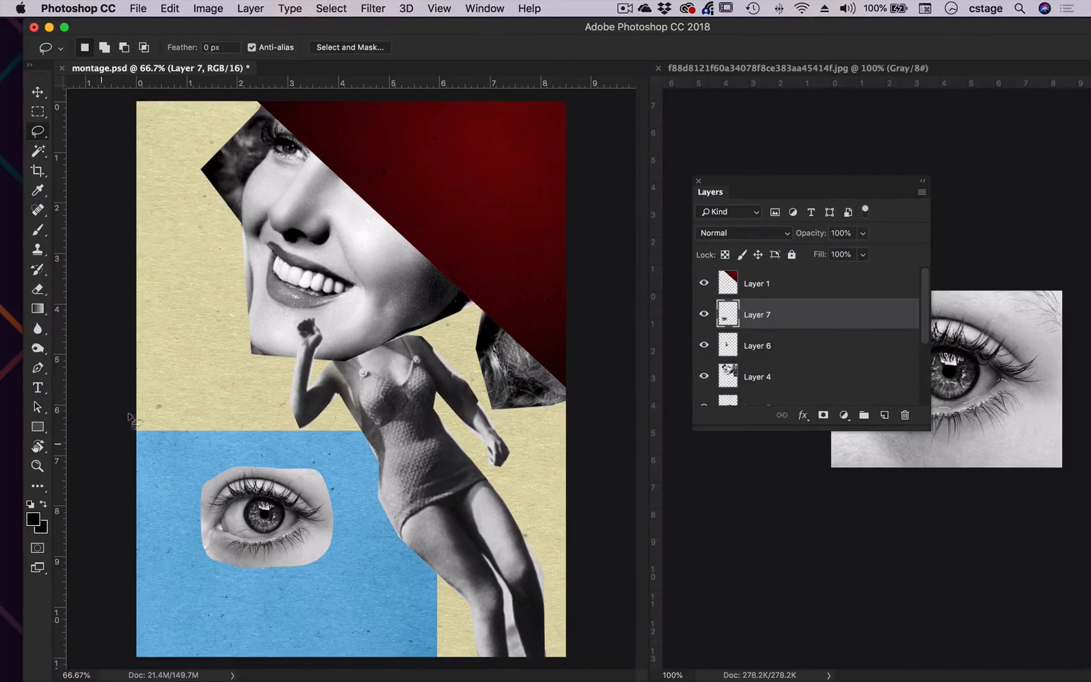
Enlarge the eye cut-out to 123.57% and place it low on the blue block, running off the canvas's left edge
left_click(39, 91)
left_click_drag(264, 505, 197, 505)
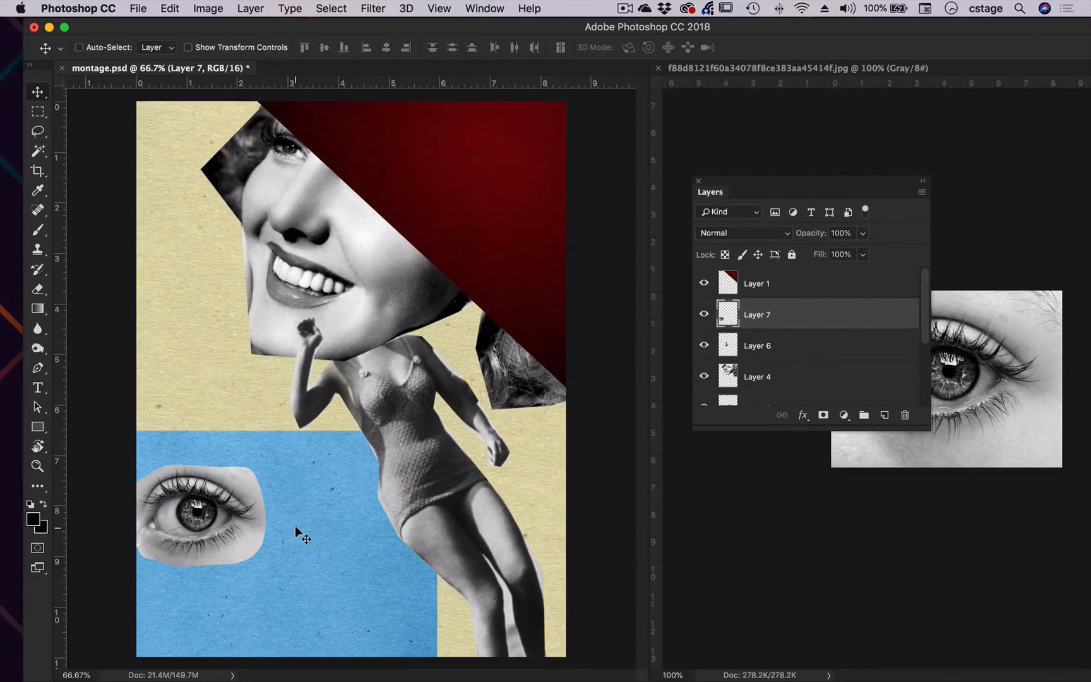
key("ctrl+t")
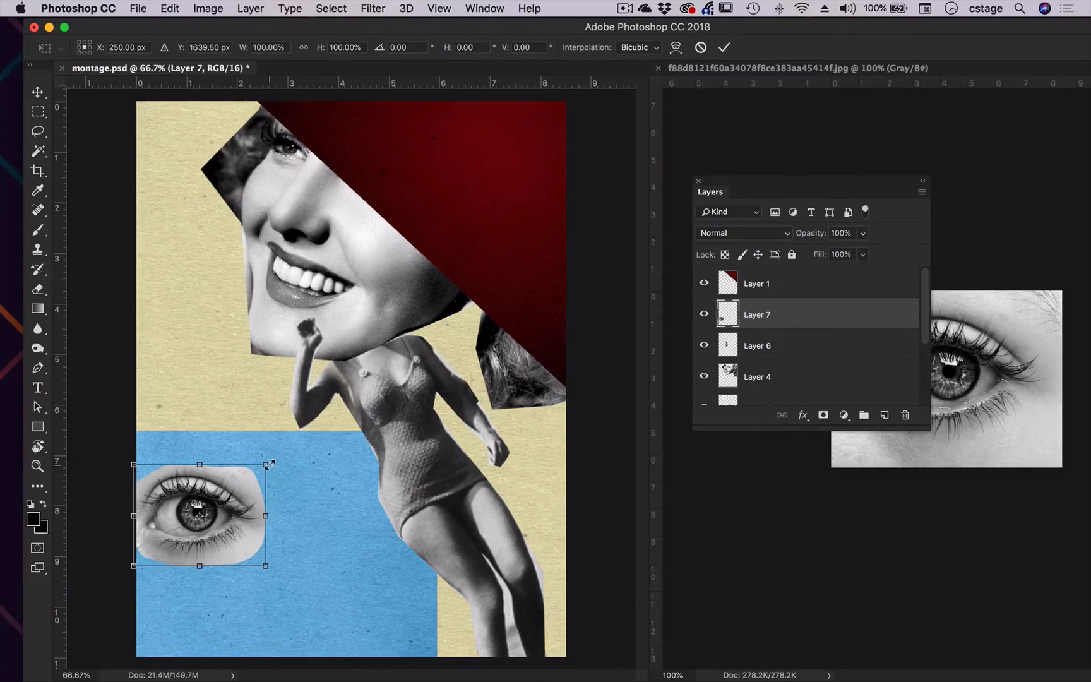
left_click_drag(267, 463, 296, 403)
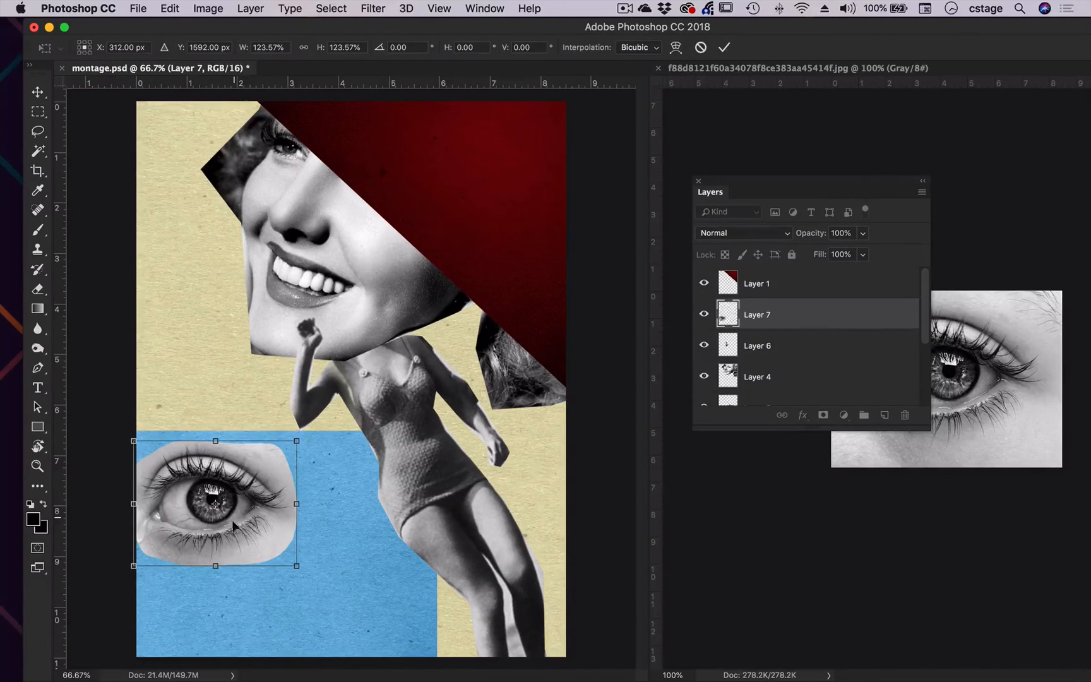
left_click_drag(233, 517, 203, 576)
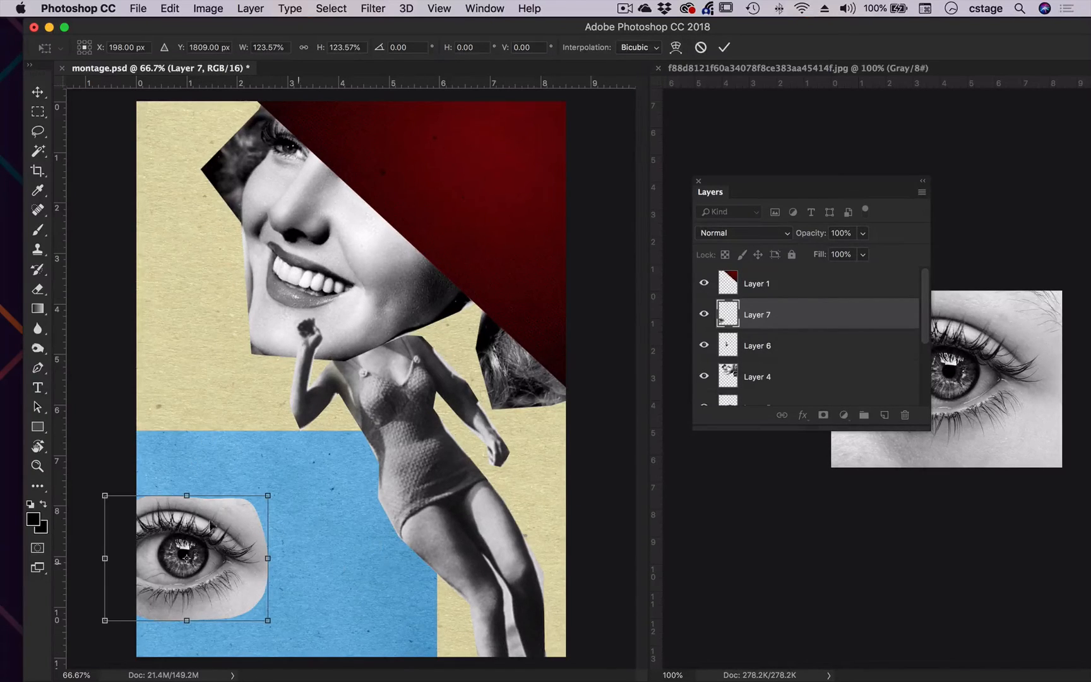
left_click_drag(220, 557, 229, 558)
Rotate the eye cut-out to -14.62° and apply the transform
left_click_drag(298, 488, 329, 235)
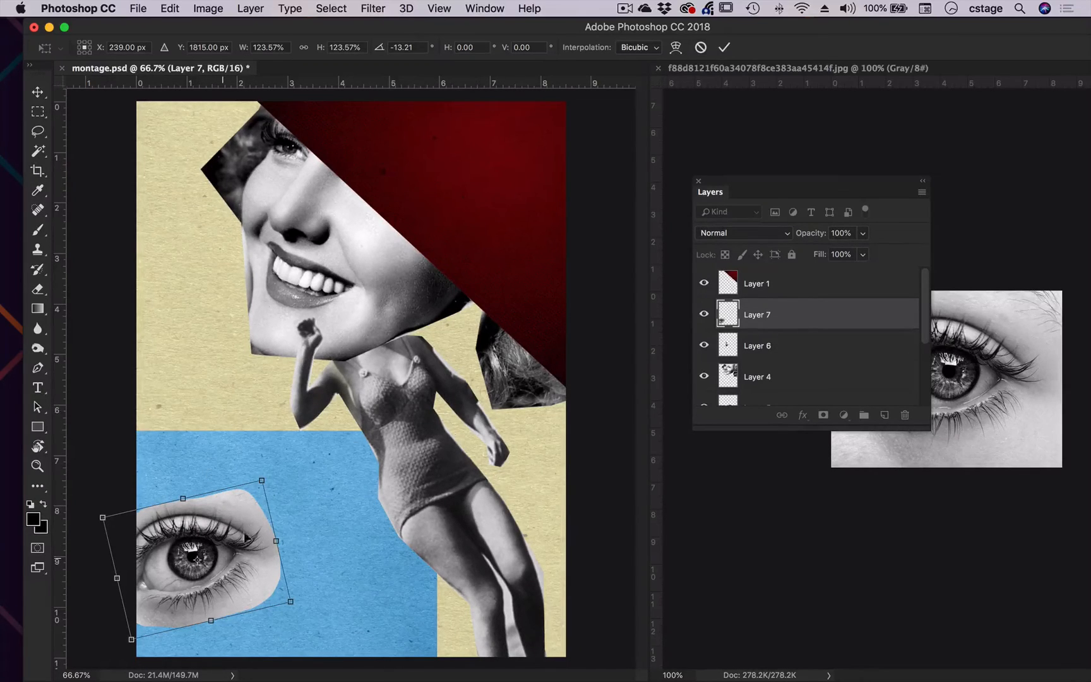
left_click_drag(274, 468, 274, 469)
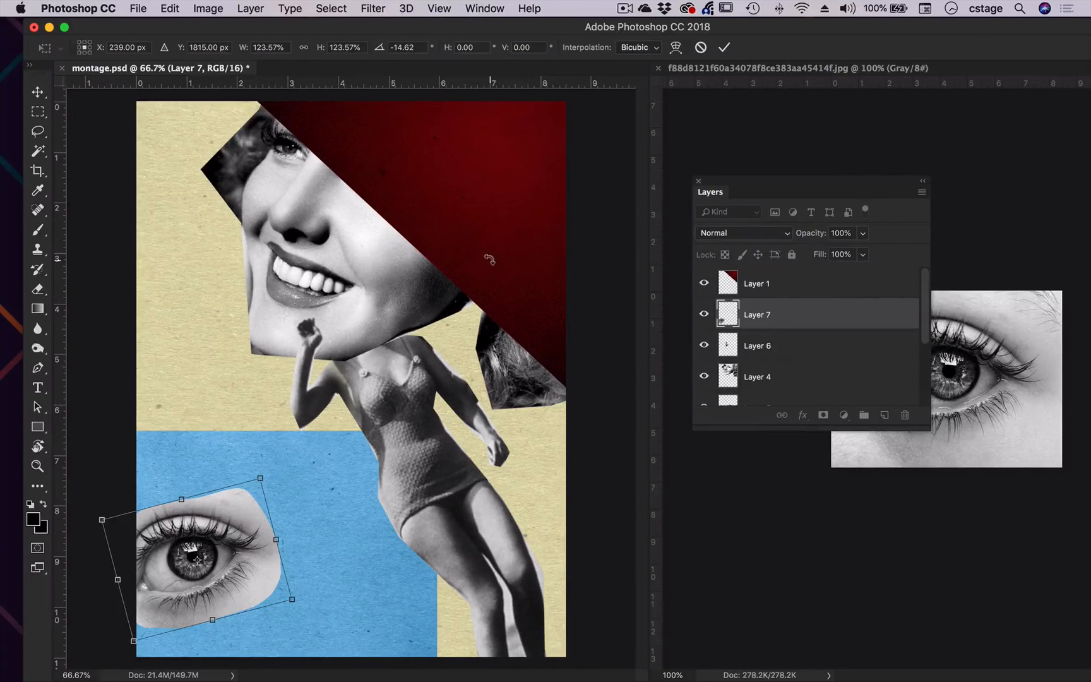
left_click(724, 47)
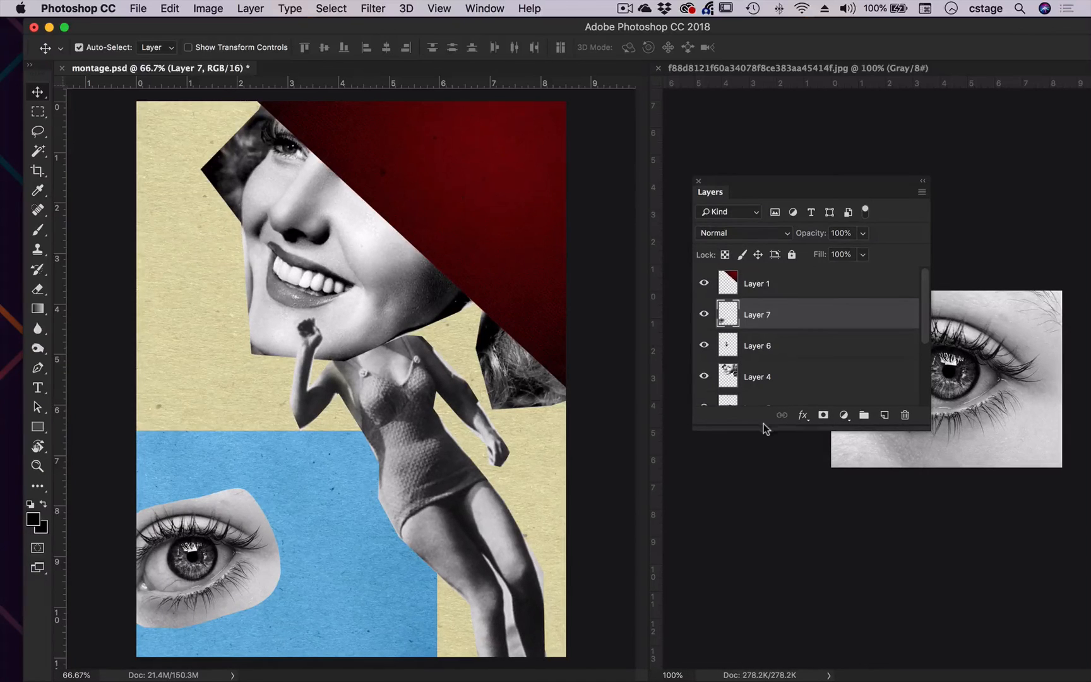
Make the Layers panel taller to show the layers further down the stack
left_click_drag(763, 427, 762, 524)
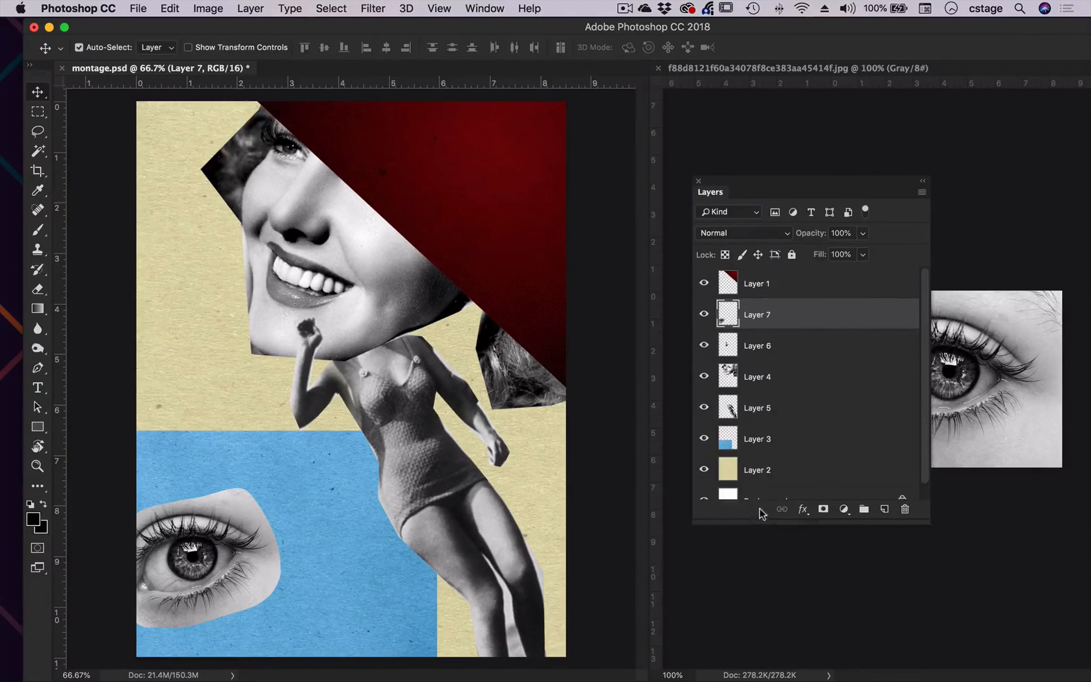